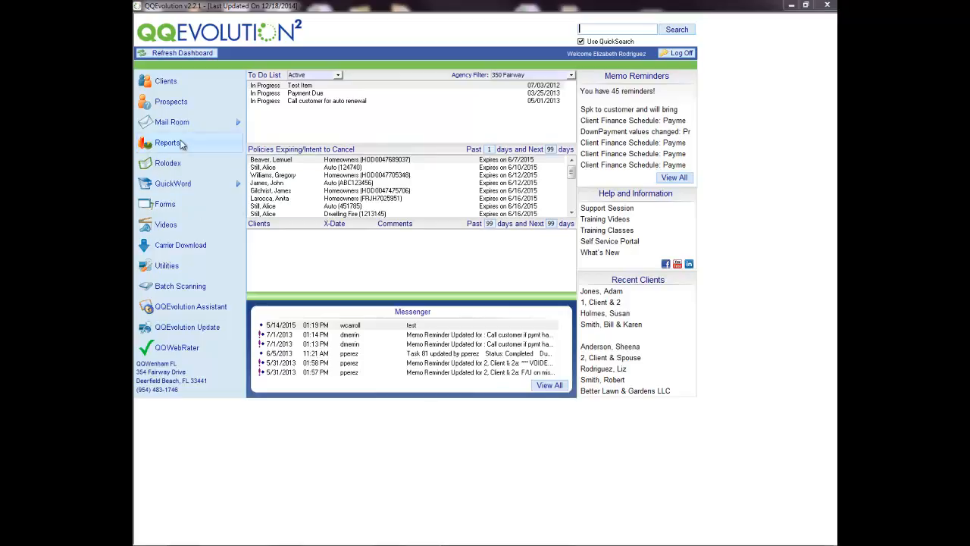
Step: Open the Reports page from the dashboard's left sidebar
{"action": "left_click", "coordinate": [182, 144]}
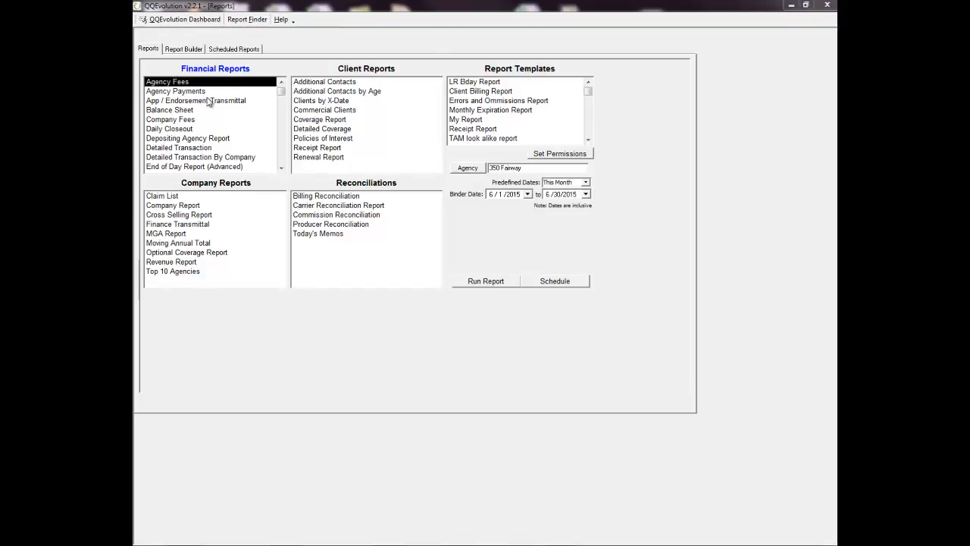
Step: Select the Daily Closeout report and check the Agency filter, leaving it unchanged
{"action": "left_click", "coordinate": [174, 129]}
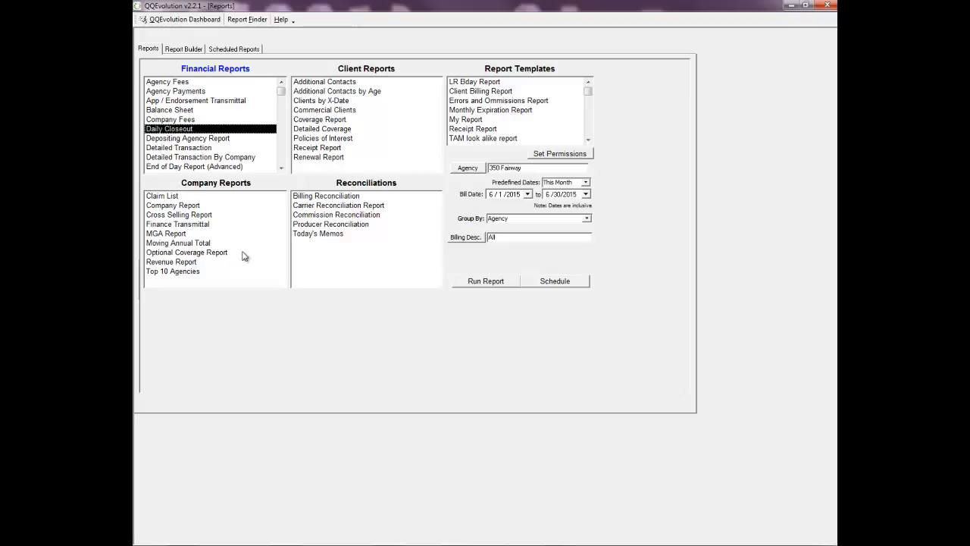
{"action": "left_click", "coordinate": [474, 169]}
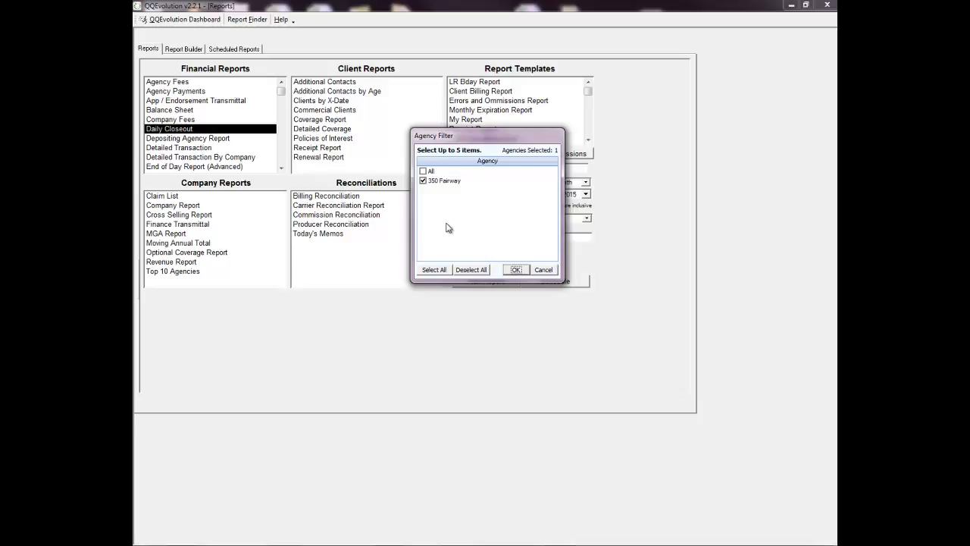
{"action": "left_click", "coordinate": [543, 269]}
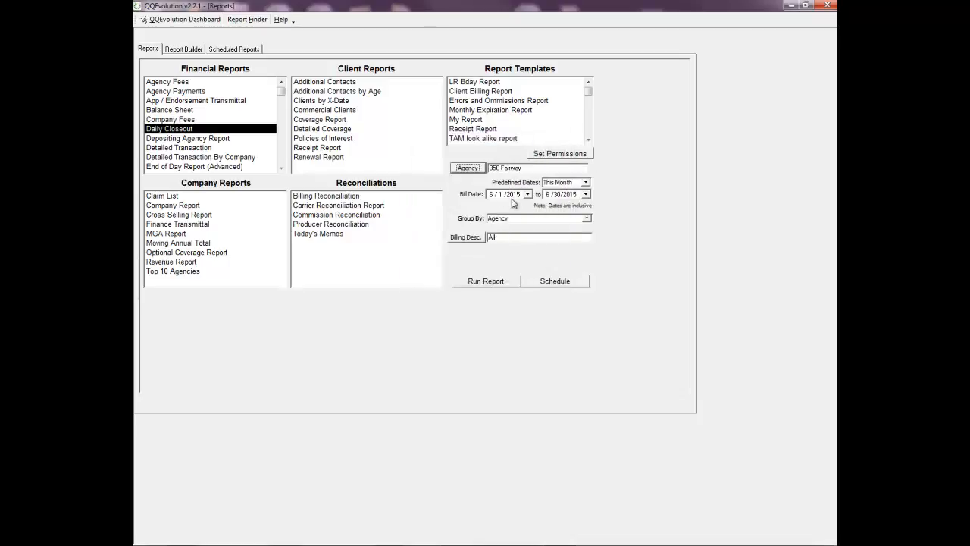
Step: Set the Daily Closeout date range to All Dates, 1/1/1980 to 12/31/2017
{"action": "left_click", "coordinate": [586, 183]}
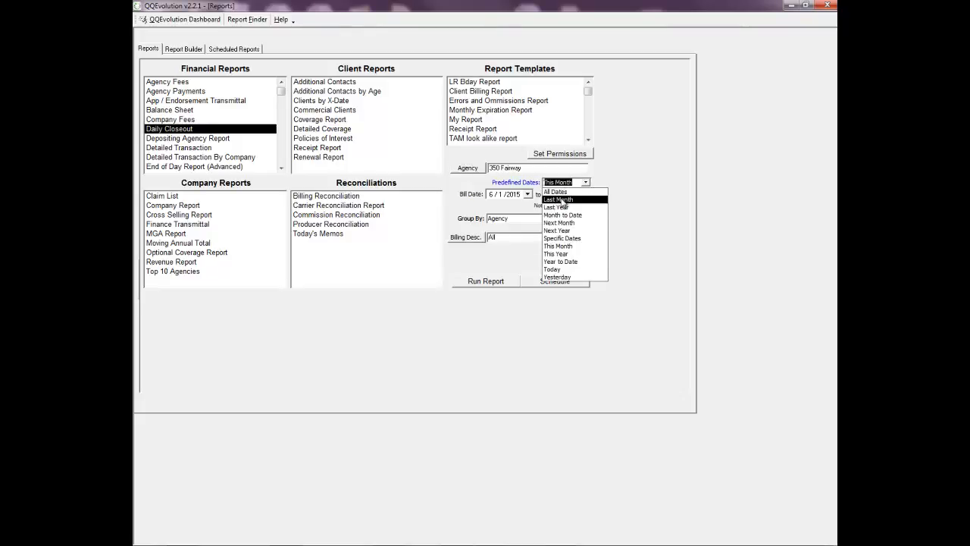
{"action": "left_click", "coordinate": [565, 238]}
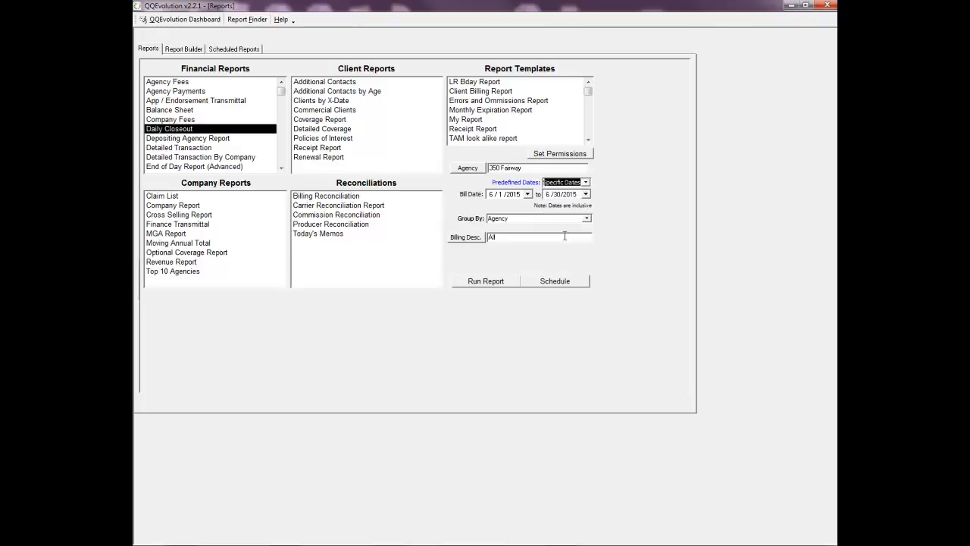
{"action": "left_click", "coordinate": [527, 194]}
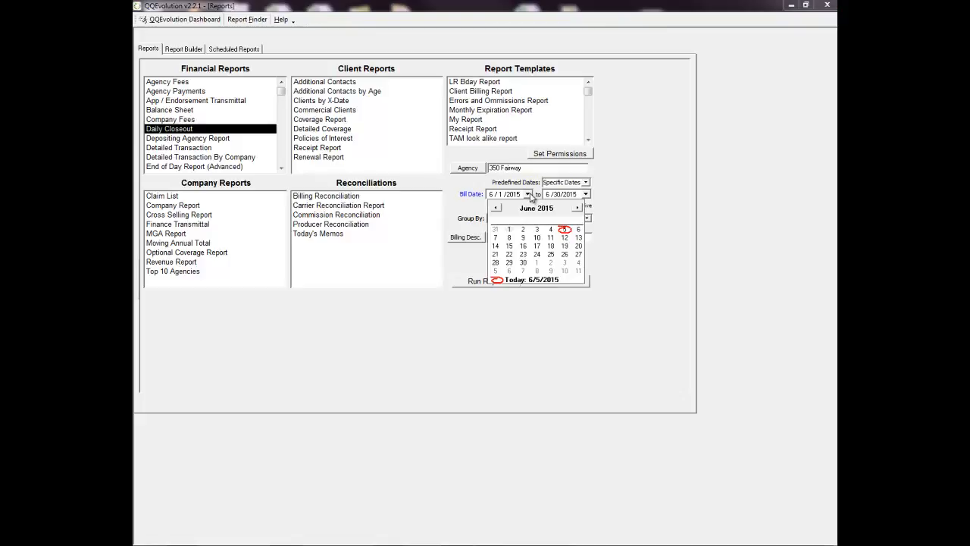
{"action": "left_click", "coordinate": [531, 195]}
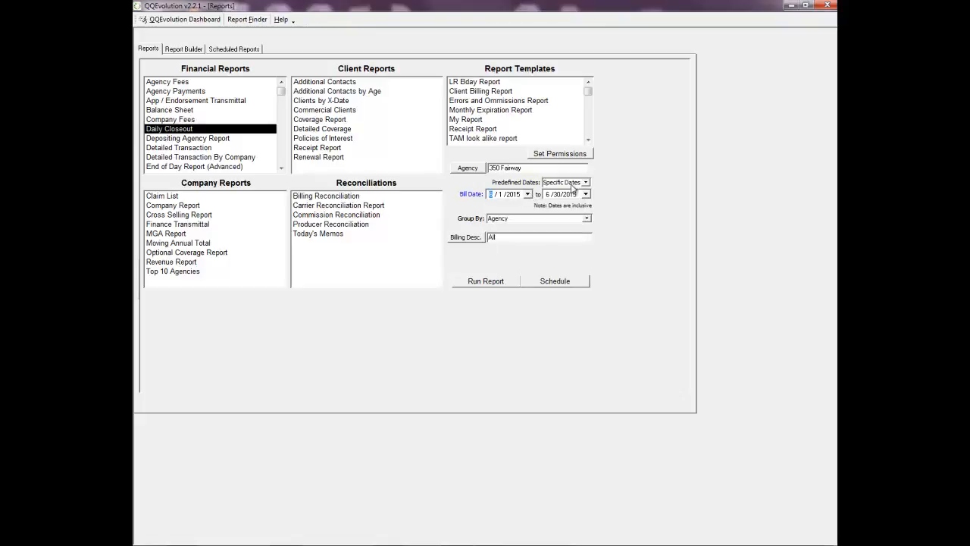
{"action": "left_click", "coordinate": [585, 182]}
{"action": "left_click", "coordinate": [567, 192]}
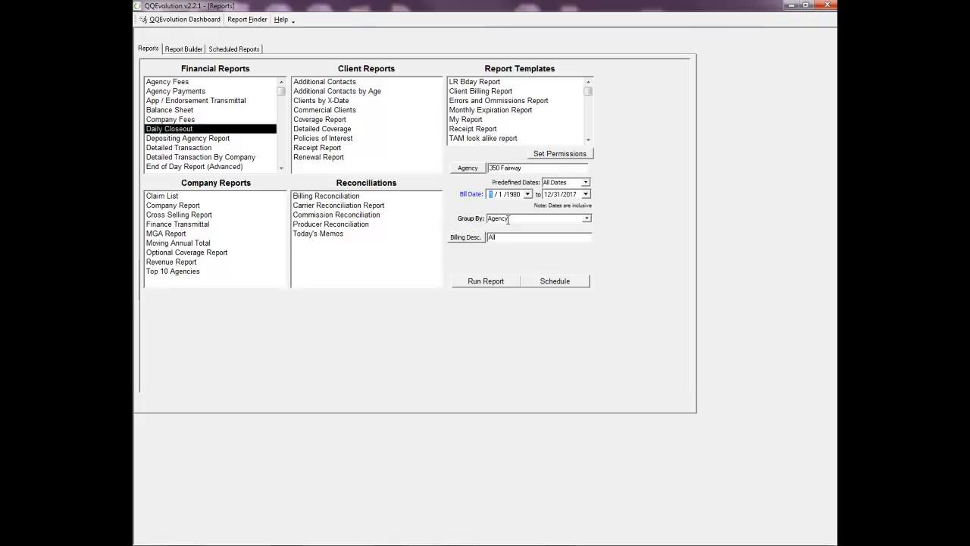
Step: Group Daily Closeout by Insured, keep All billing descriptions selected, and run the report
{"action": "left_click", "coordinate": [586, 219]}
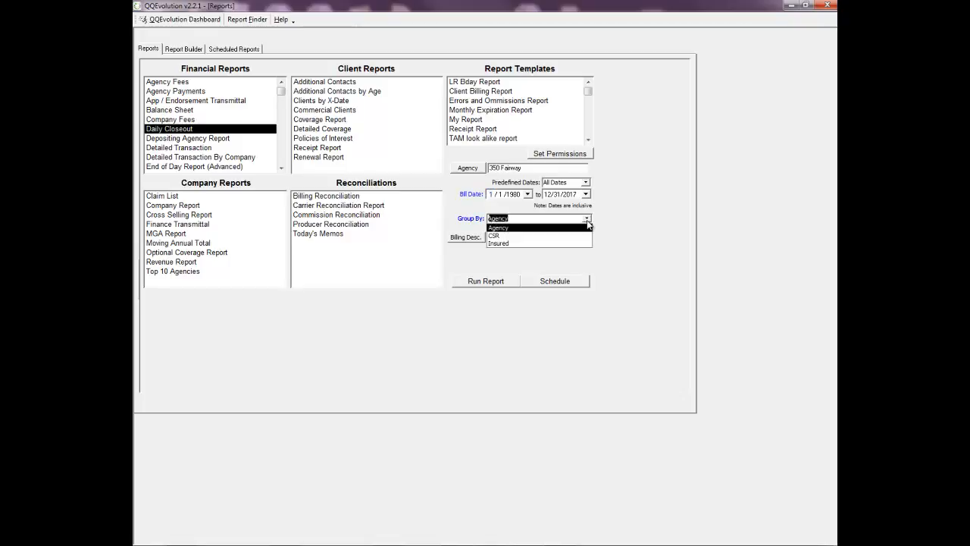
{"action": "left_click", "coordinate": [557, 243]}
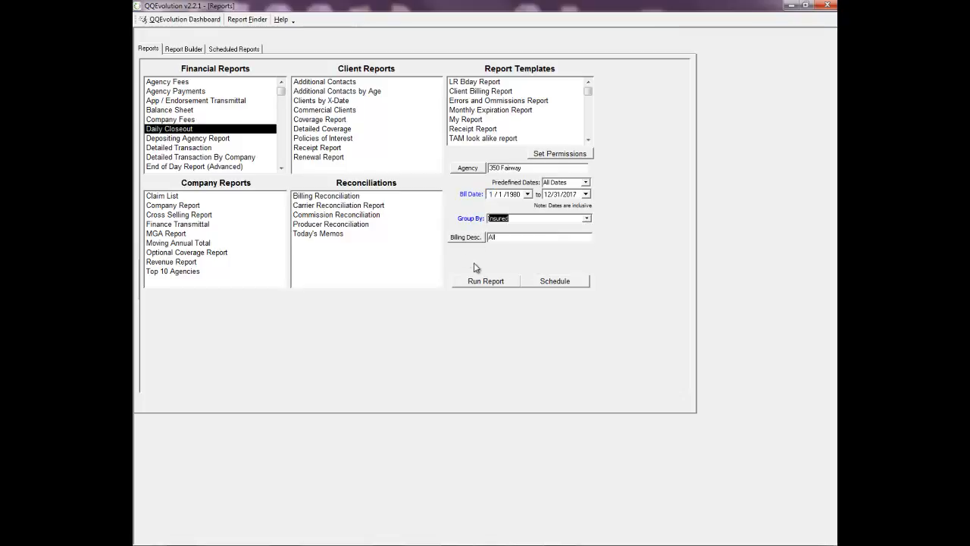
{"action": "left_click", "coordinate": [466, 238]}
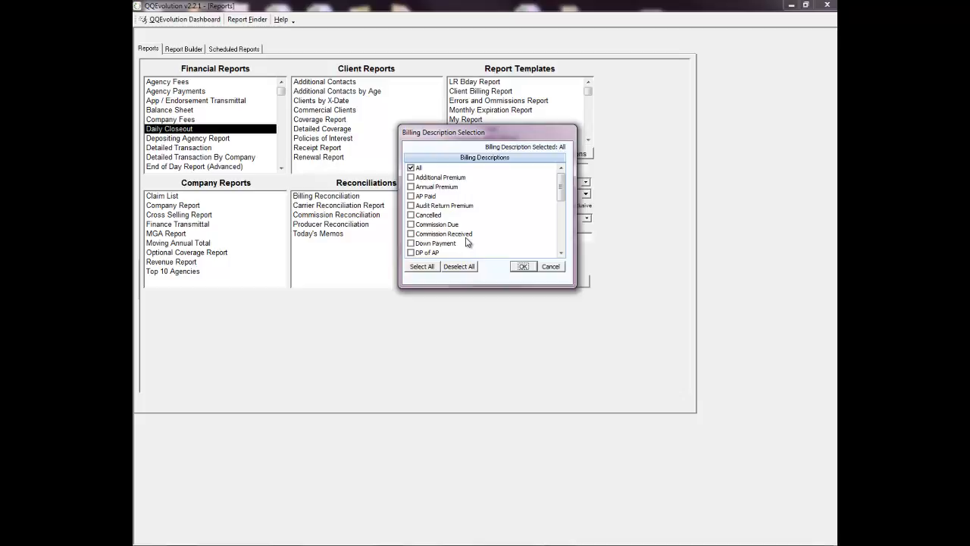
{"action": "left_click", "coordinate": [410, 186]}
{"action": "left_click", "coordinate": [411, 205]}
{"action": "left_click", "coordinate": [411, 225]}
{"action": "left_click", "coordinate": [411, 233]}
{"action": "left_click", "coordinate": [411, 253]}
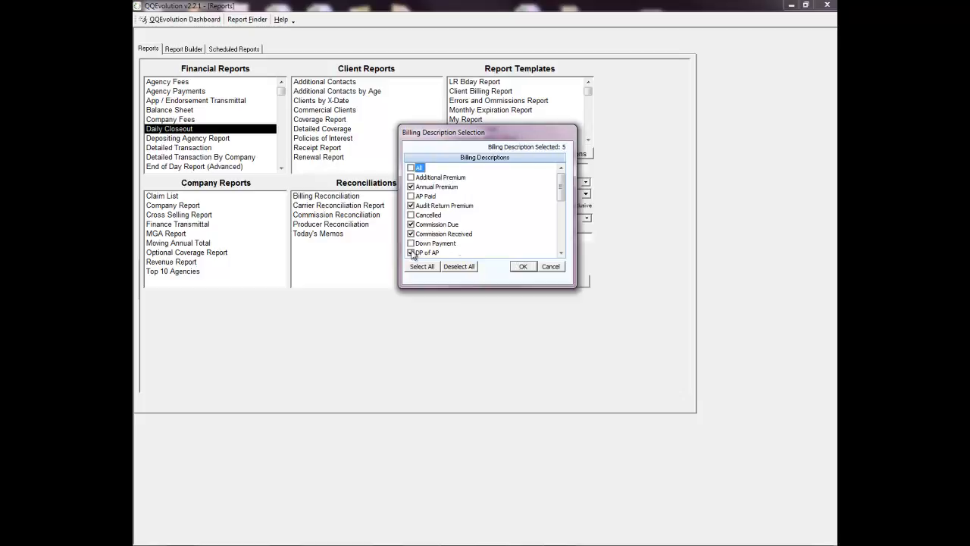
{"action": "left_click", "coordinate": [411, 167]}
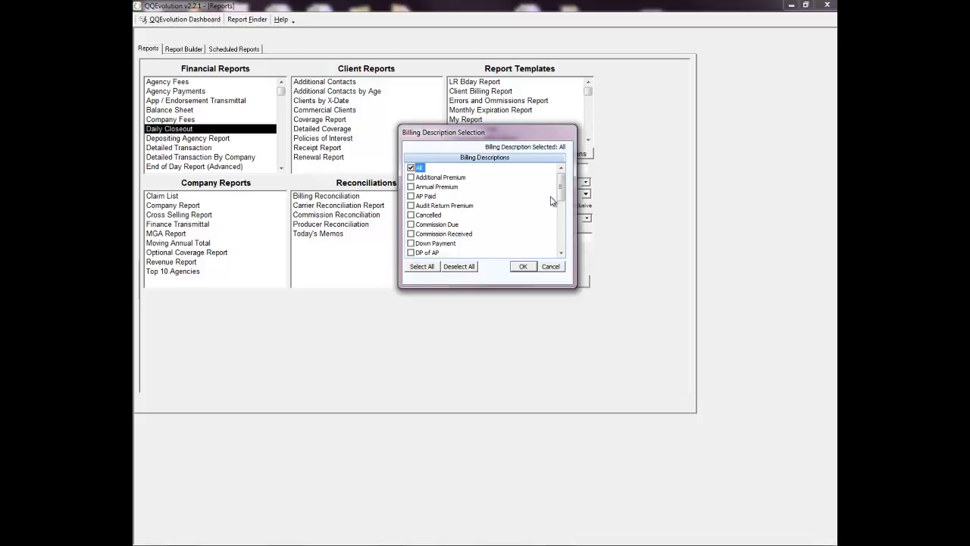
{"action": "left_click", "coordinate": [523, 266]}
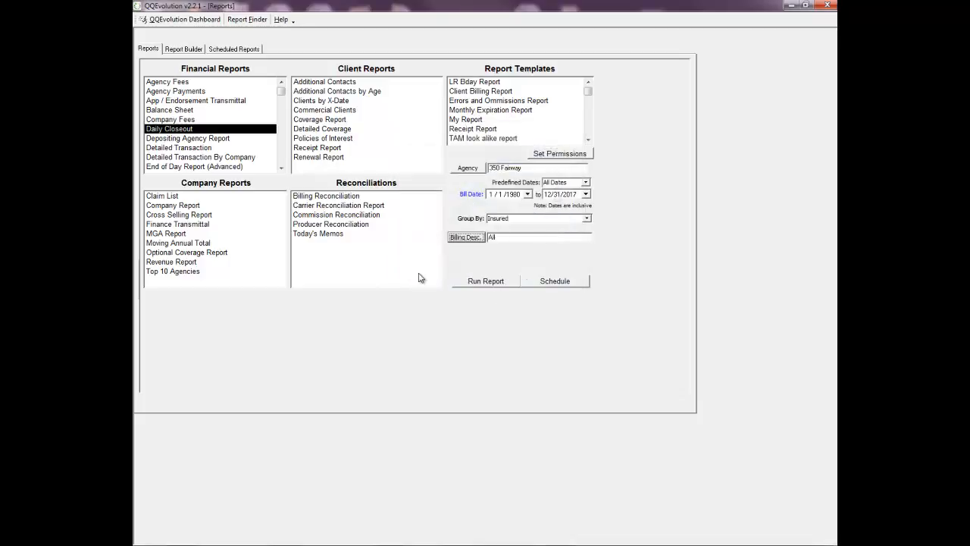
{"action": "left_click", "coordinate": [490, 283]}
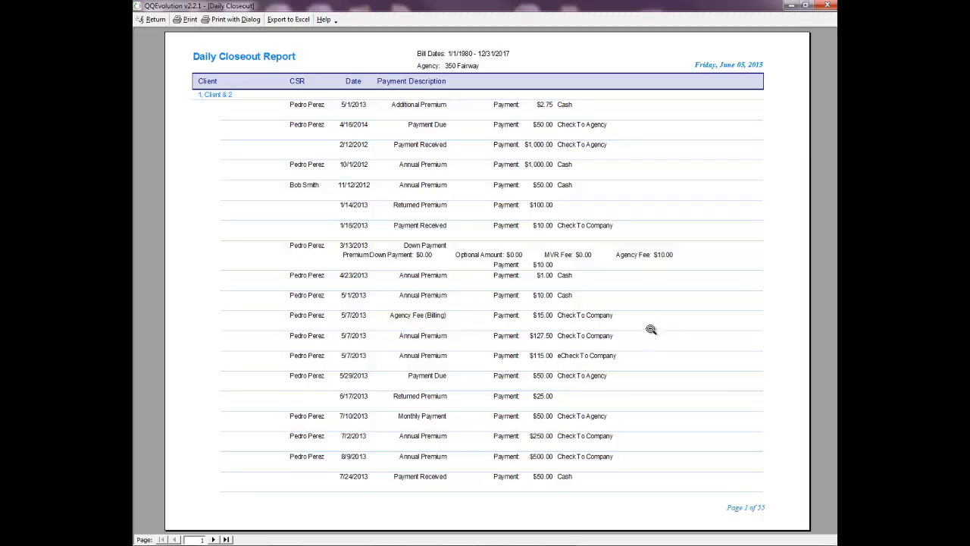
Step: Zoom in and page through the 55-page Daily Closeout report to its last page, then return
{"action": "left_click", "coordinate": [729, 509]}
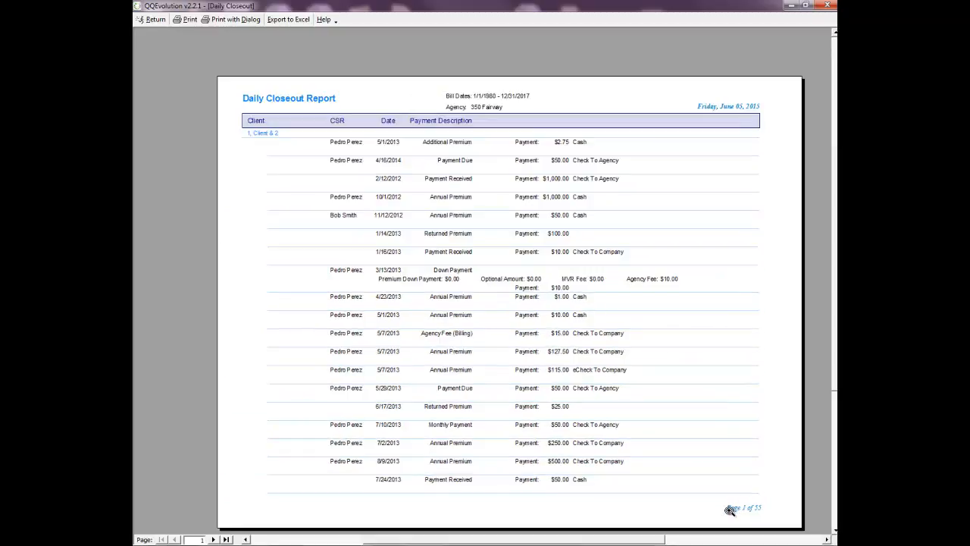
{"action": "left_click", "coordinate": [730, 510]}
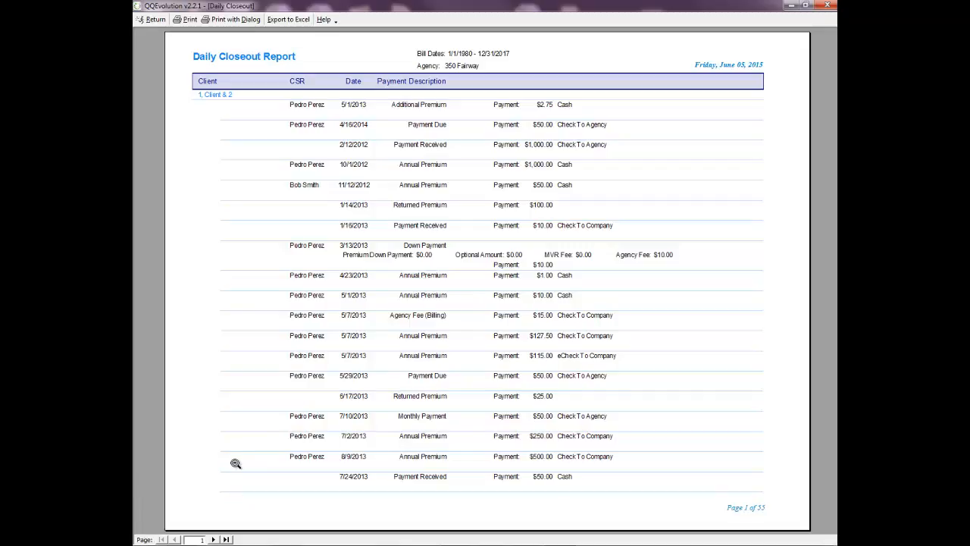
{"action": "left_click", "coordinate": [213, 540]}
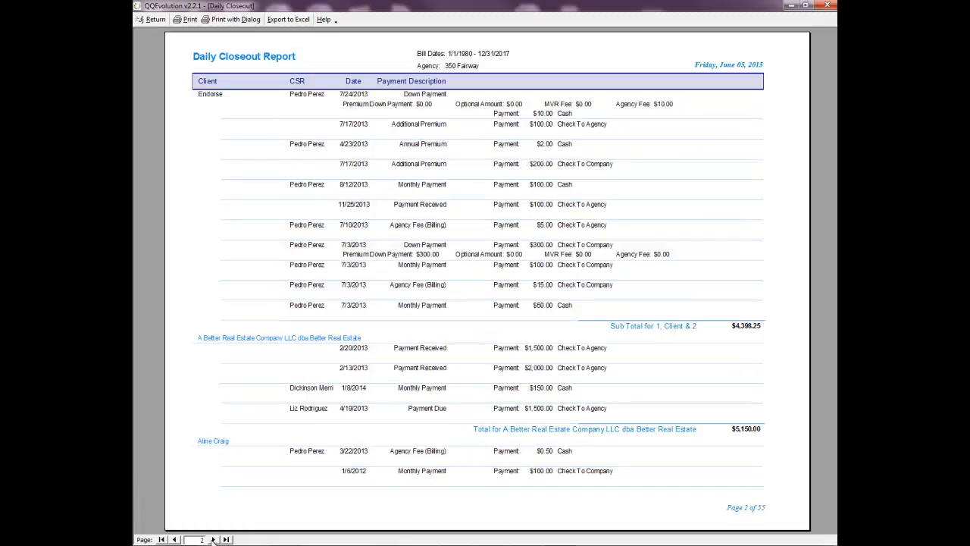
{"action": "left_click", "coordinate": [213, 539]}
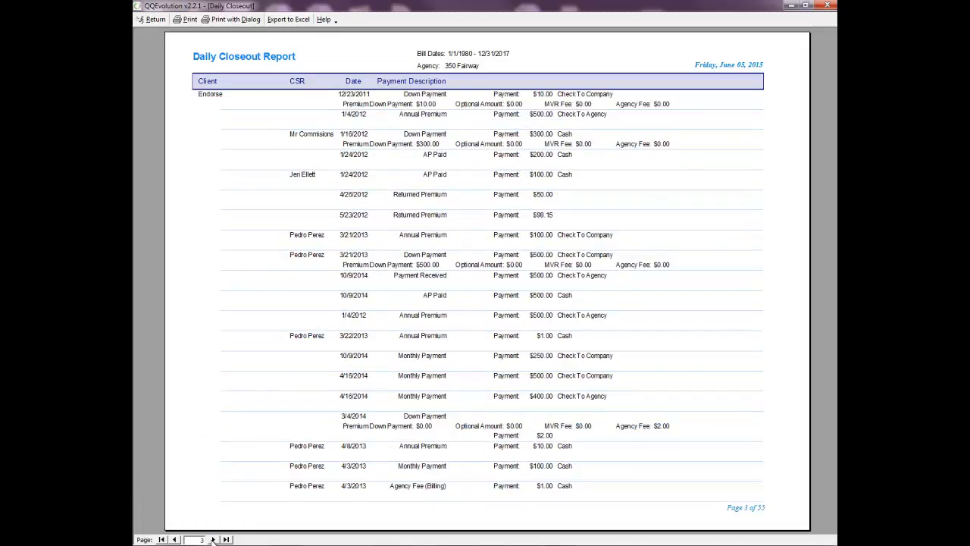
{"action": "left_click", "coordinate": [213, 539]}
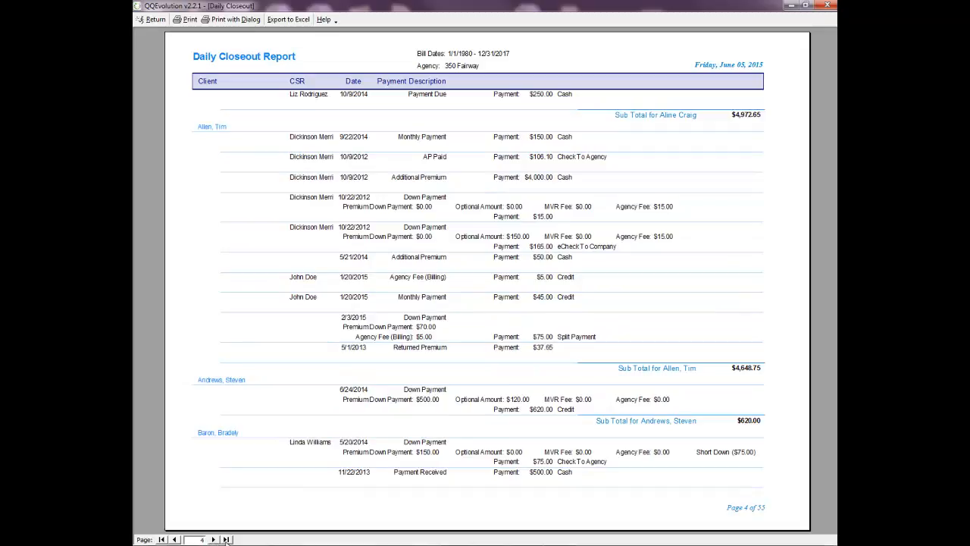
{"action": "left_click", "coordinate": [227, 539]}
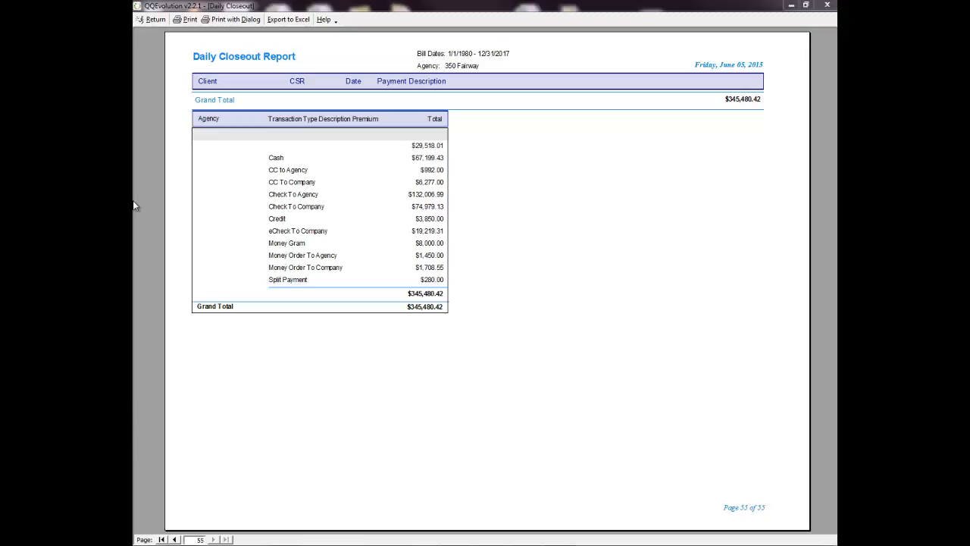
{"action": "left_click", "coordinate": [154, 20]}
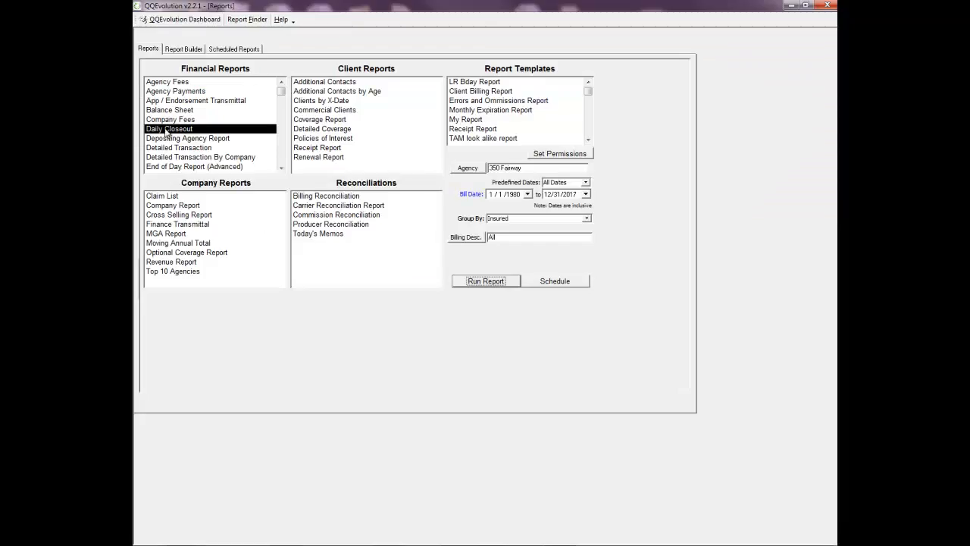
Step: Scroll down the Financial Reports list and select the Sales Report
{"action": "left_click", "coordinate": [281, 167]}
{"action": "left_click", "coordinate": [281, 168]}
{"action": "left_click", "coordinate": [281, 168]}
{"action": "left_click", "coordinate": [282, 168]}
{"action": "left_click", "coordinate": [282, 167]}
{"action": "left_click", "coordinate": [281, 167]}
{"action": "left_click", "coordinate": [281, 168]}
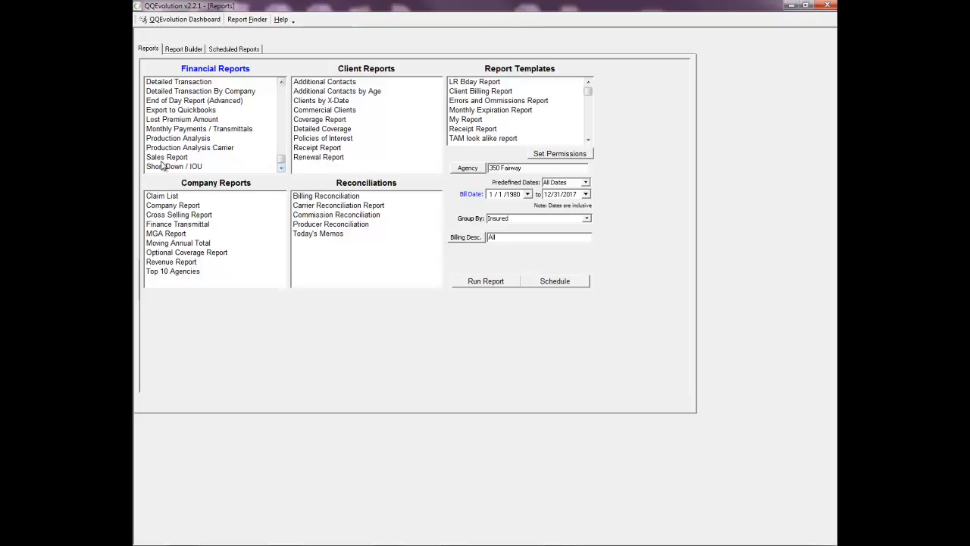
{"action": "left_click", "coordinate": [163, 158]}
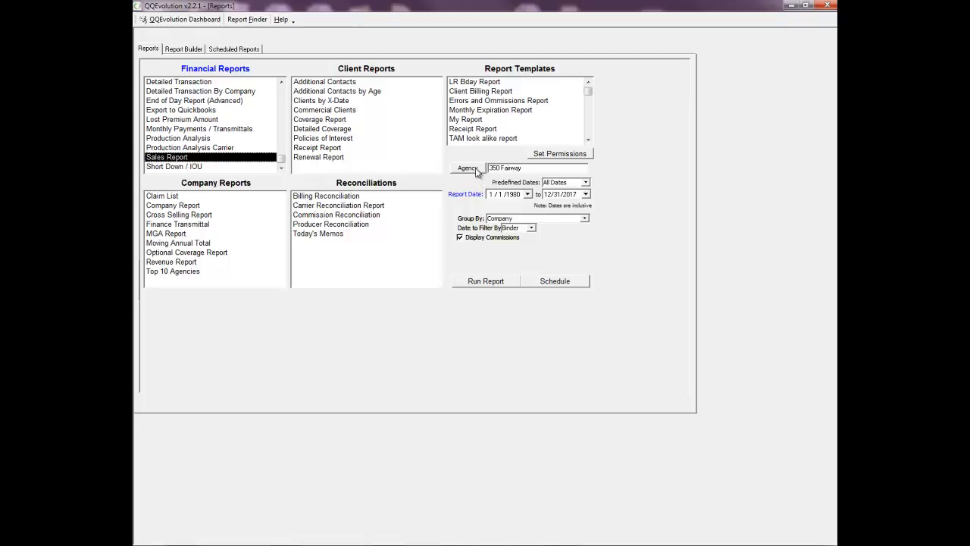
Step: Select the agency name 350 Fairway and set the date range to last year
{"action": "left_click", "coordinate": [523, 169]}
{"action": "left_click_drag", "start_coordinate": [524, 169], "coordinate": [489, 168]}
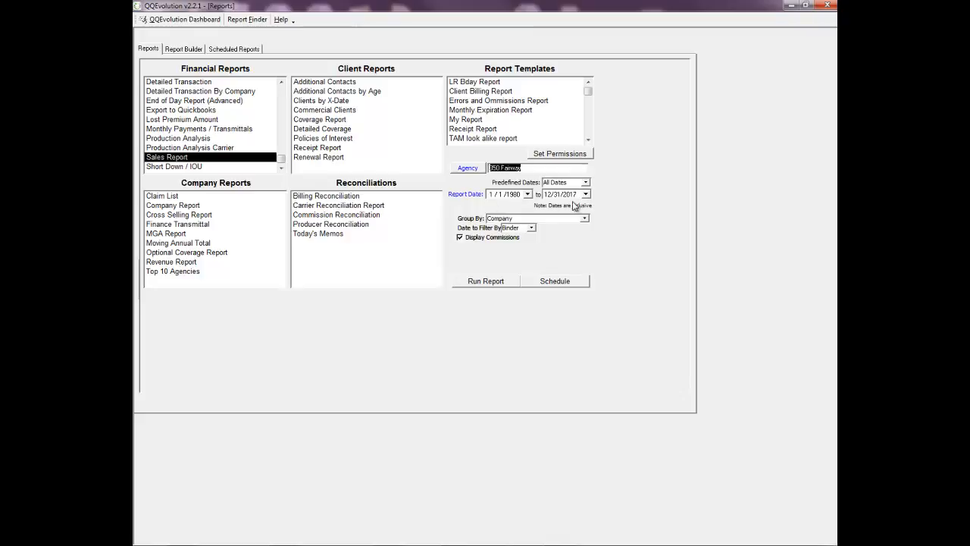
{"action": "left_click", "coordinate": [586, 183]}
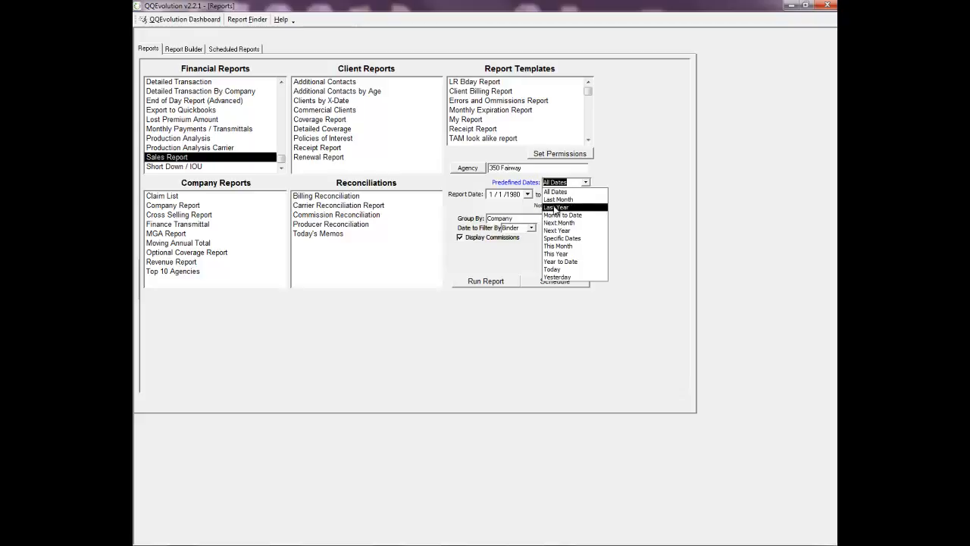
{"action": "left_click", "coordinate": [556, 207]}
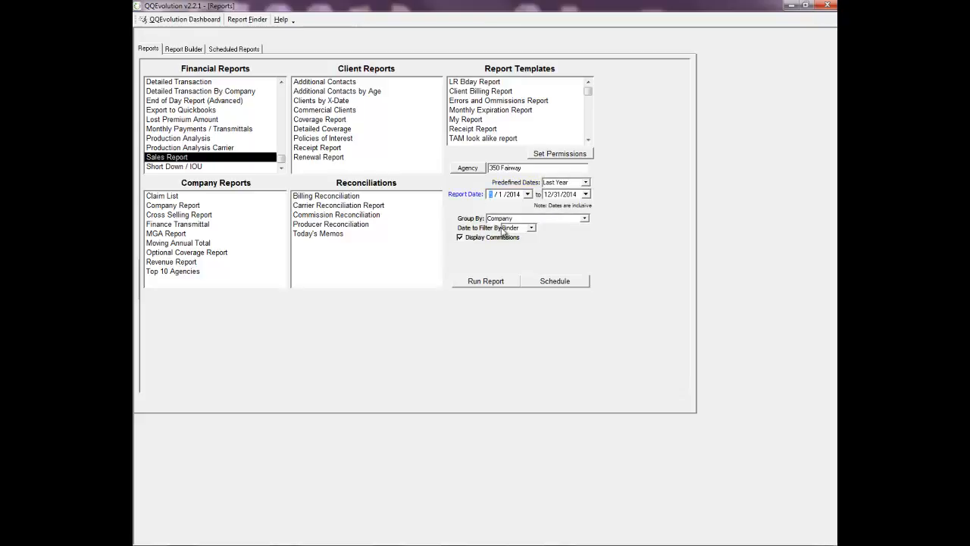
Step: Keep grouping by Company, filter by Effective date, and run the Sales Report
{"action": "left_click", "coordinate": [585, 219]}
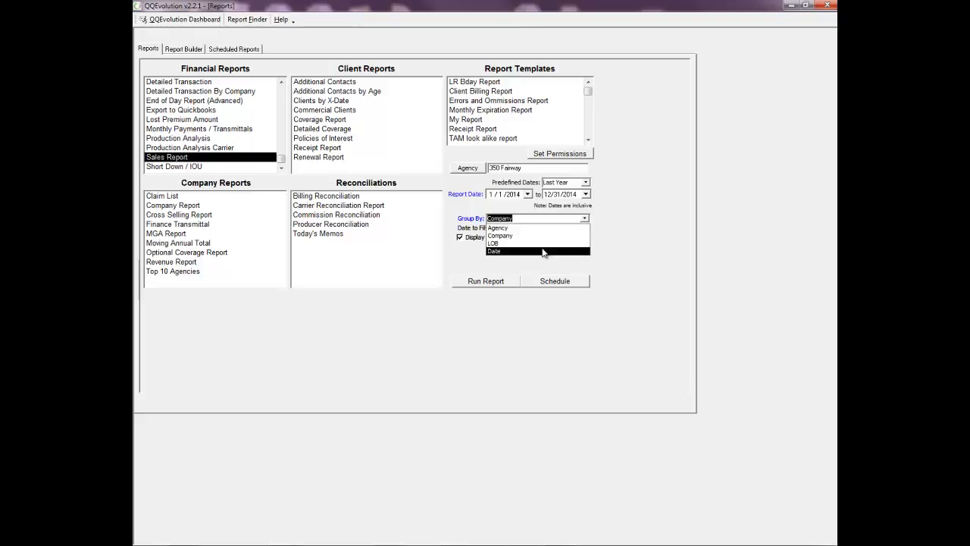
{"action": "left_click", "coordinate": [435, 265]}
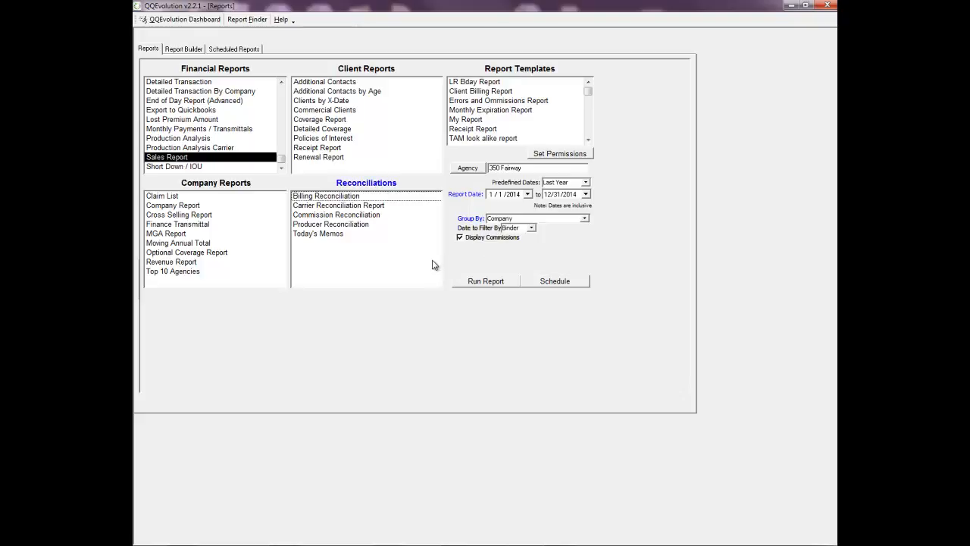
{"action": "left_click", "coordinate": [530, 228]}
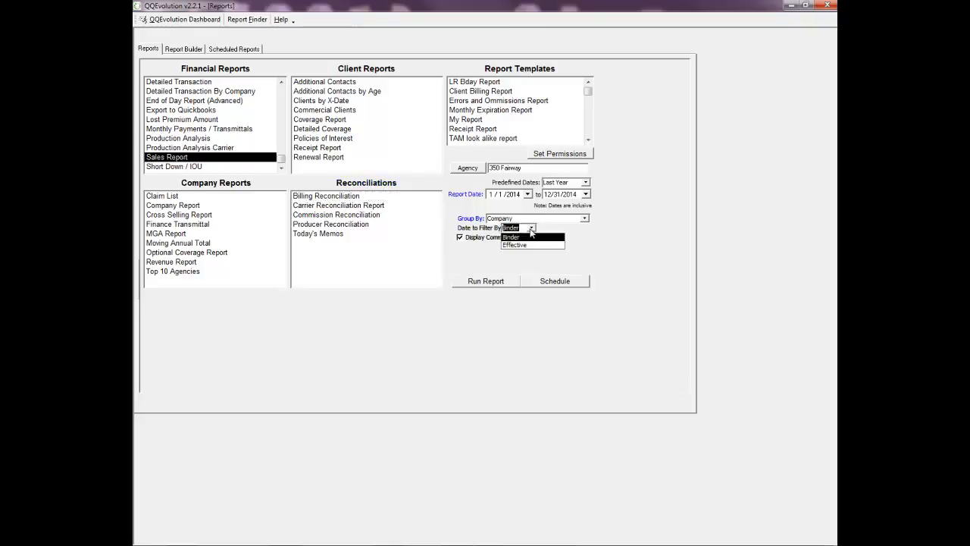
{"action": "left_click", "coordinate": [529, 244]}
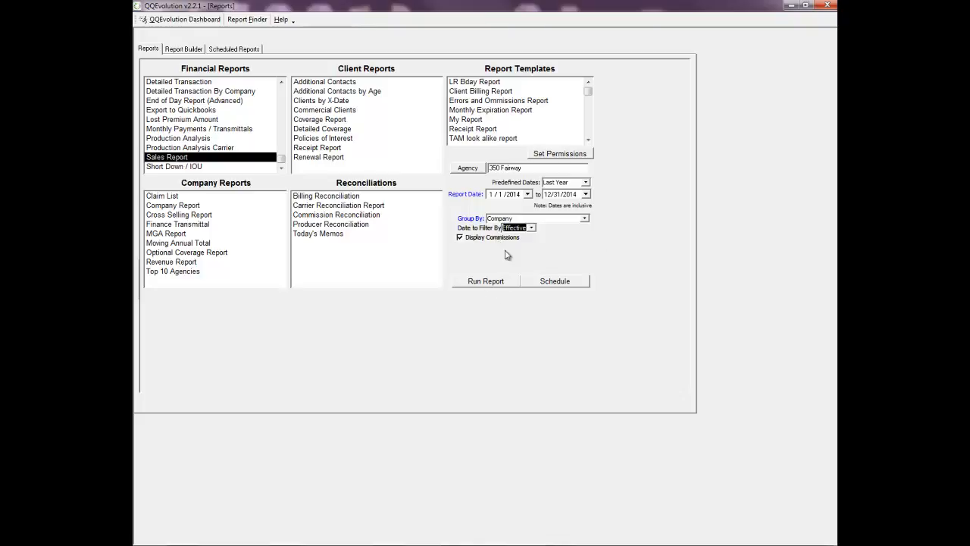
{"action": "left_click", "coordinate": [482, 281]}
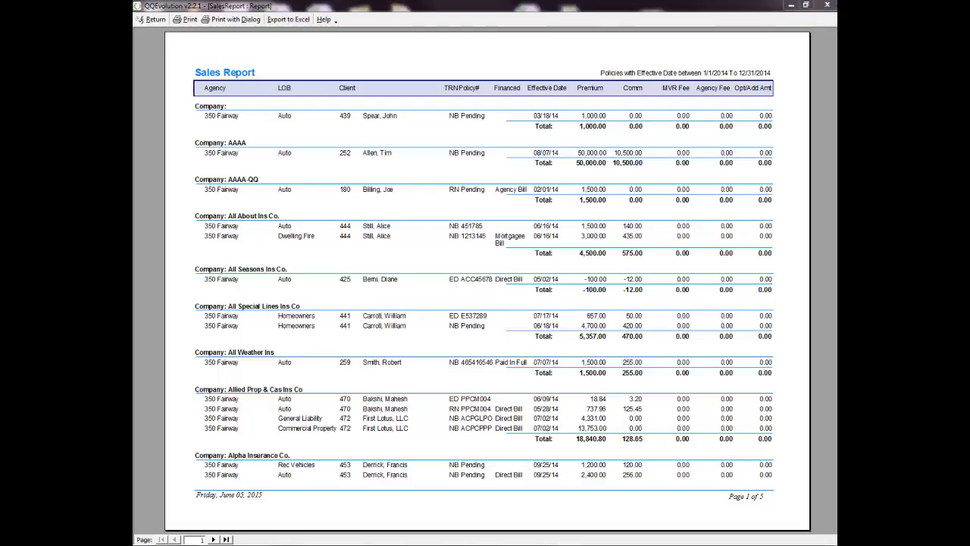
Step: Close the Sales Report preview to get back to the Reports page
{"action": "left_click", "coordinate": [156, 20]}
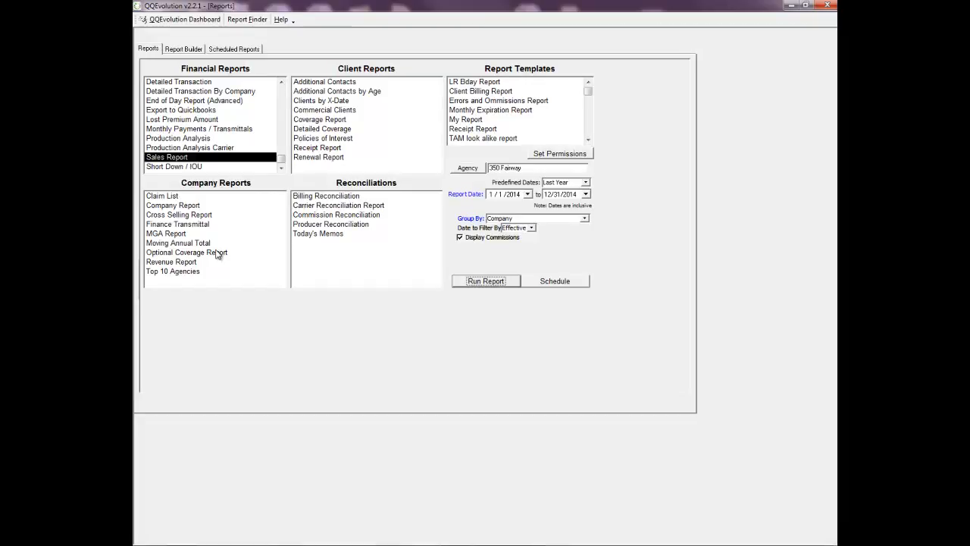
Step: Select the Company Report, then switch to the Claim List report options
{"action": "left_click", "coordinate": [176, 207]}
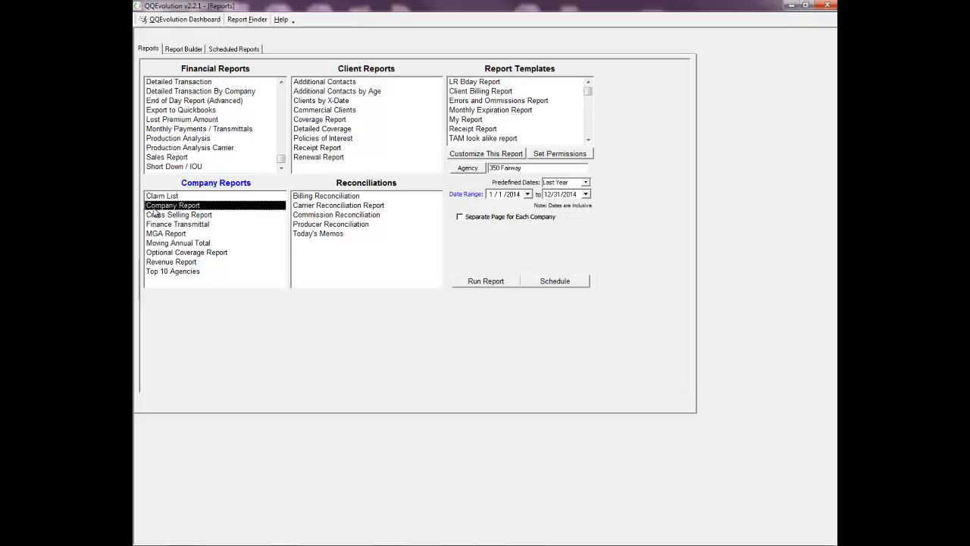
{"action": "left_click", "coordinate": [161, 196]}
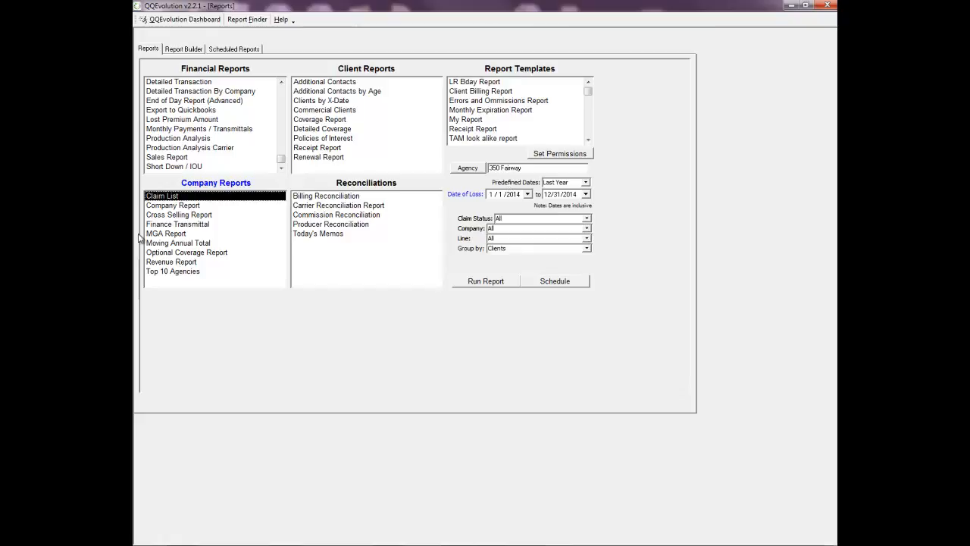
Step: Select the Company Report again in the Company Reports list
{"action": "left_click", "coordinate": [162, 207]}
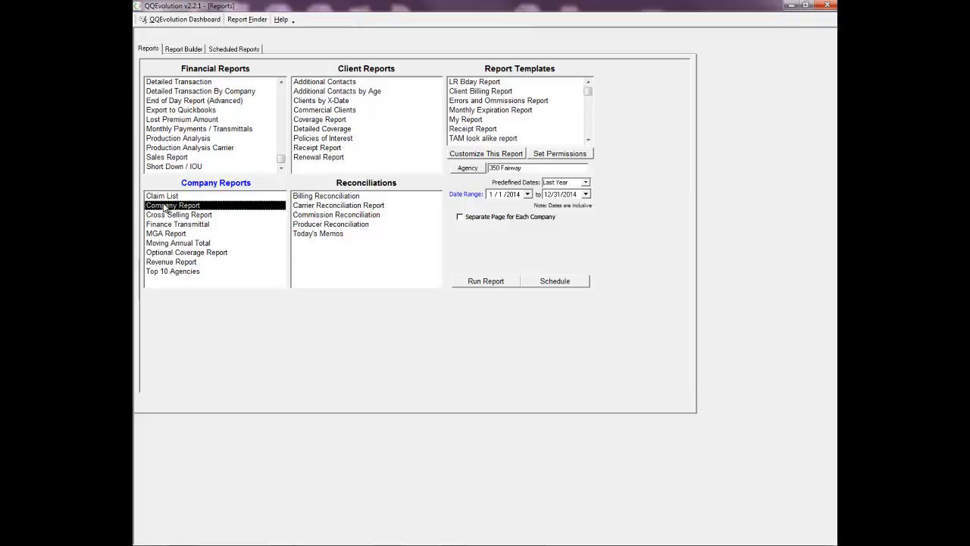
Step: Set the Company Report's predefined dates to Year to Date, 1/1/2015 to 6/5/2015
{"action": "left_click", "coordinate": [586, 183]}
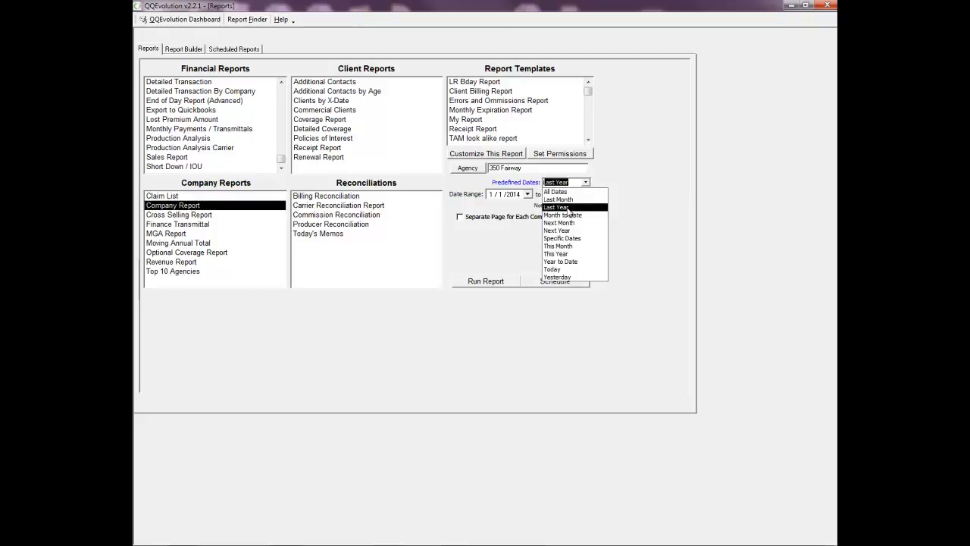
{"action": "left_click", "coordinate": [560, 261]}
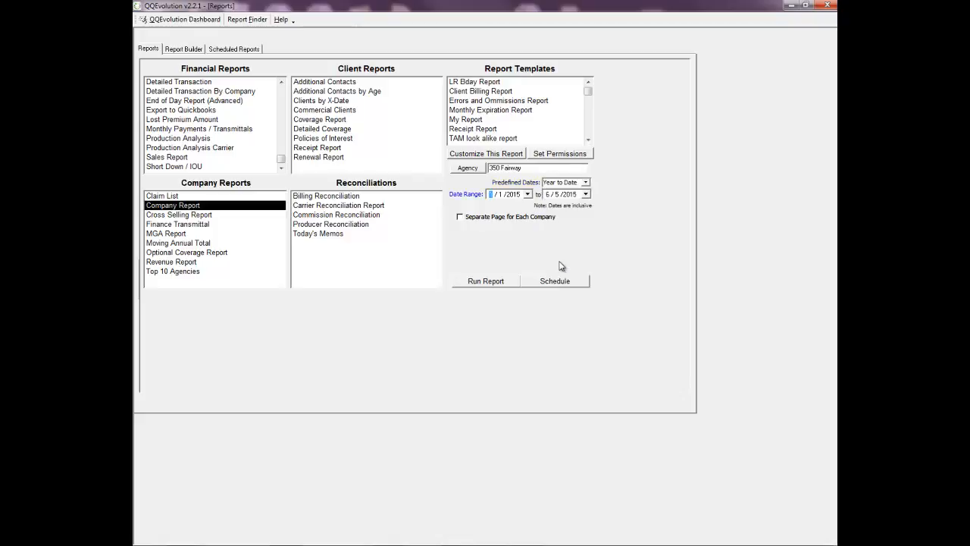
{"action": "left_click", "coordinate": [502, 283]}
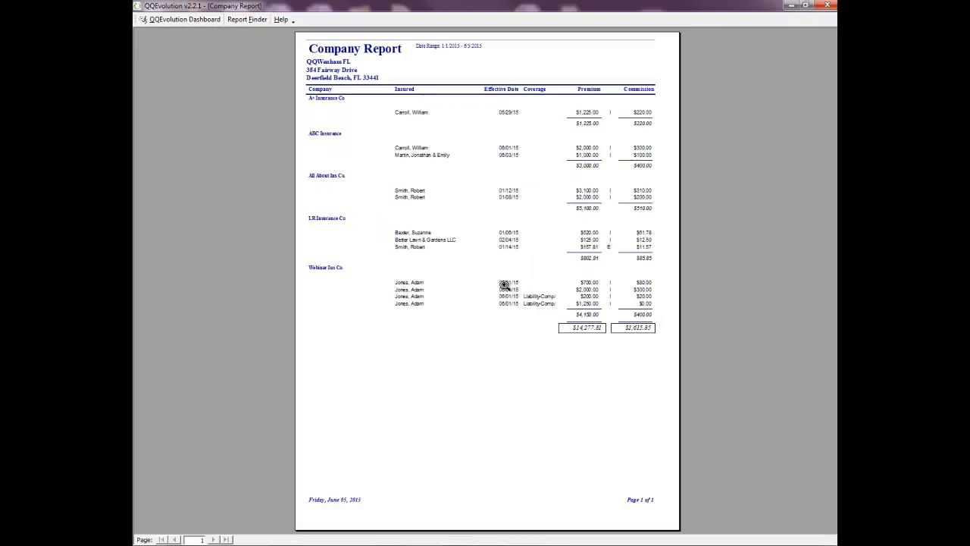
{"action": "left_click", "coordinate": [509, 197]}
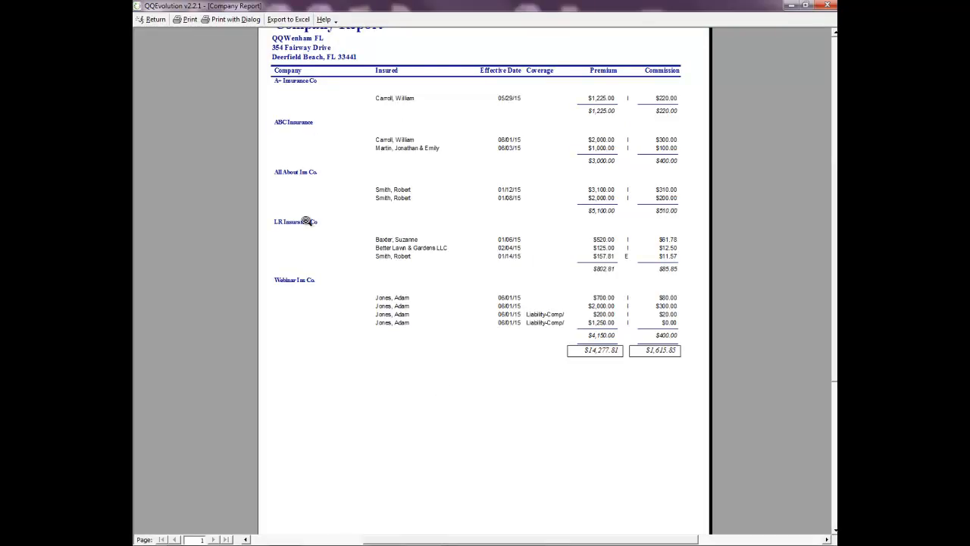
{"action": "left_click", "coordinate": [155, 21]}
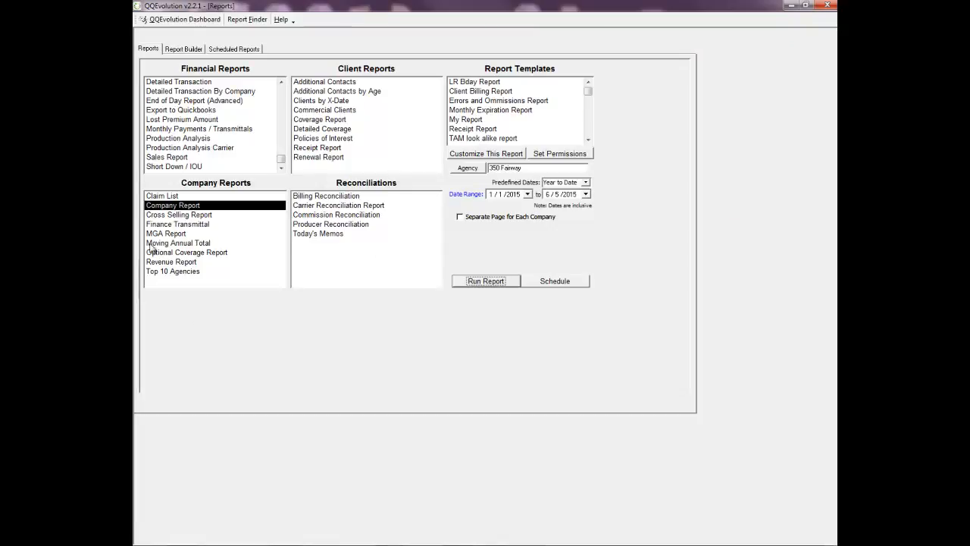
{"action": "left_click", "coordinate": [180, 112]}
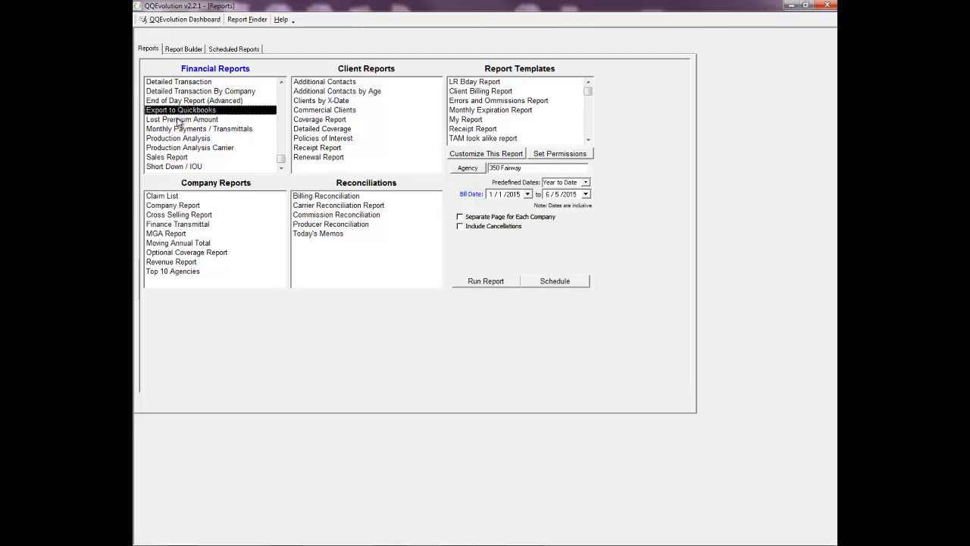
{"action": "left_click", "coordinate": [180, 119]}
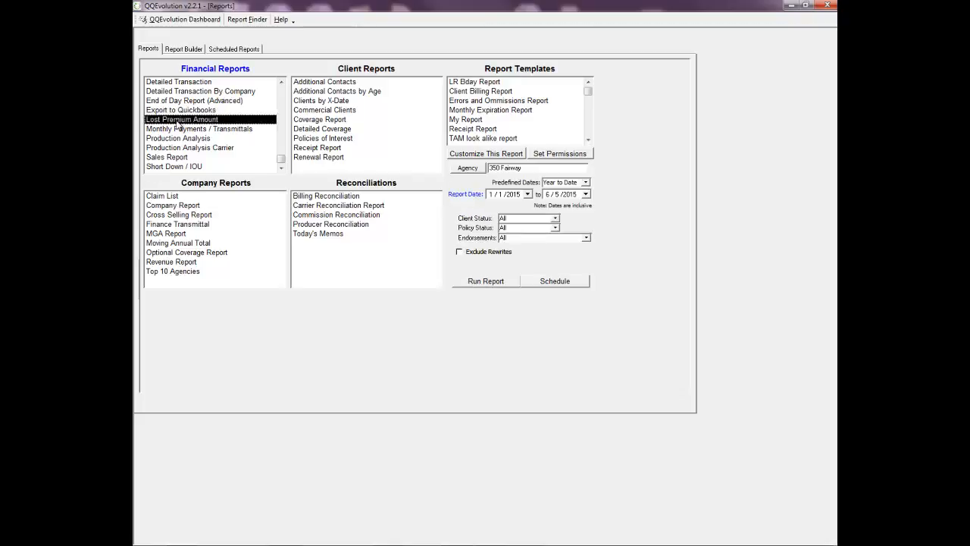
{"action": "left_click", "coordinate": [175, 130]}
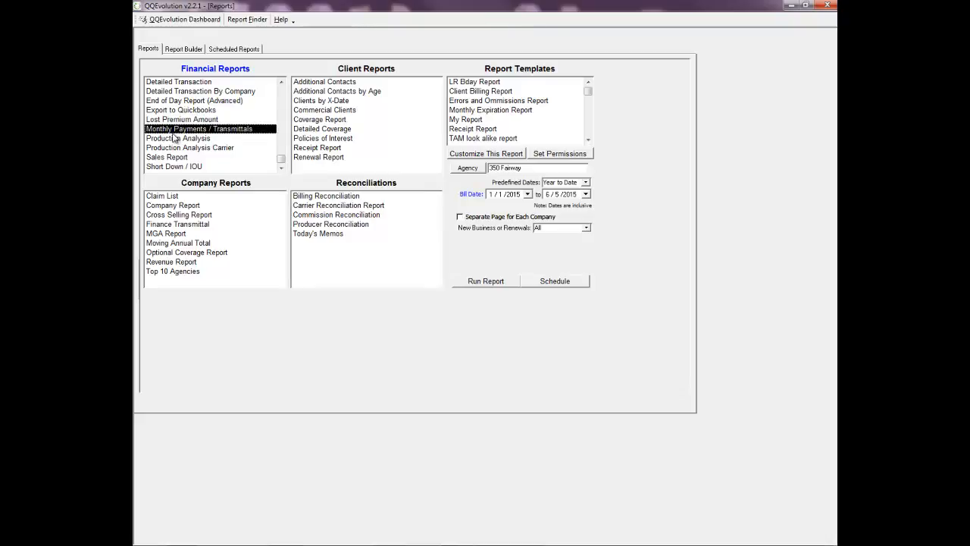
{"action": "left_click", "coordinate": [175, 166]}
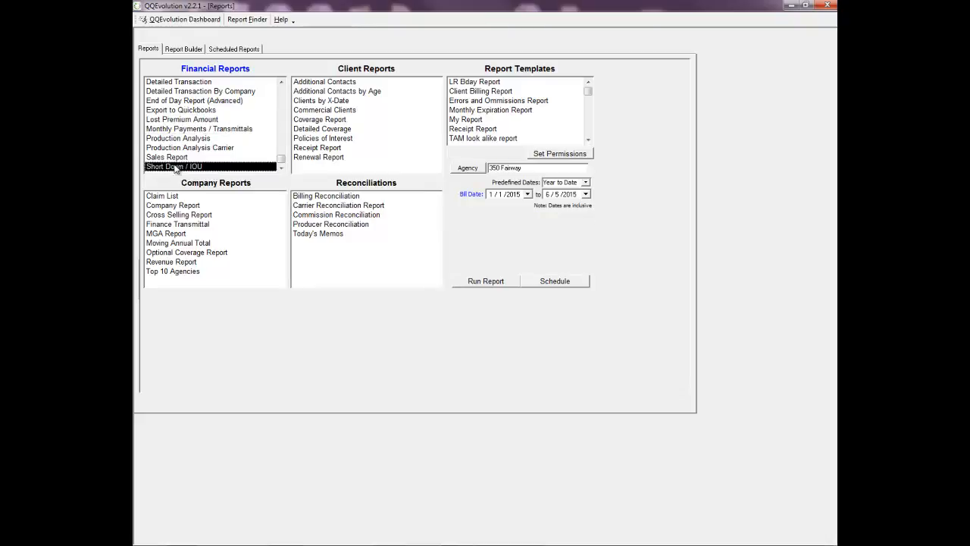
{"action": "left_click", "coordinate": [173, 158]}
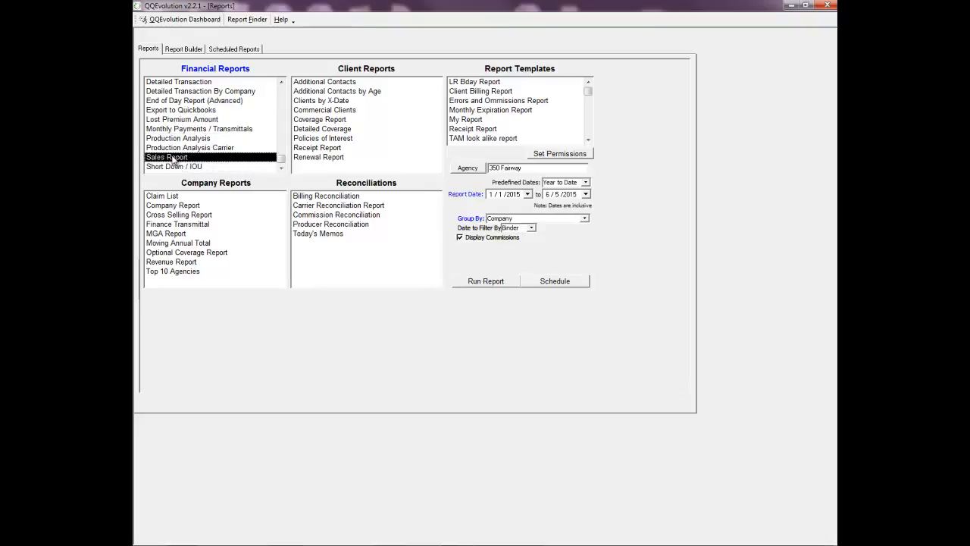
{"action": "left_click", "coordinate": [171, 206]}
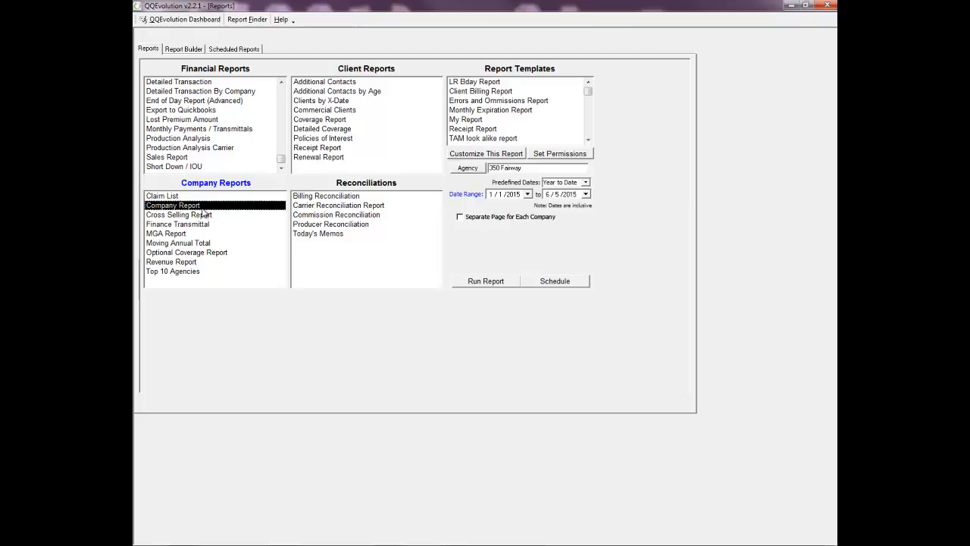
Step: Build a custom Company Report with Company and Line of Business filters both set to All, and run it
{"action": "left_click", "coordinate": [475, 157]}
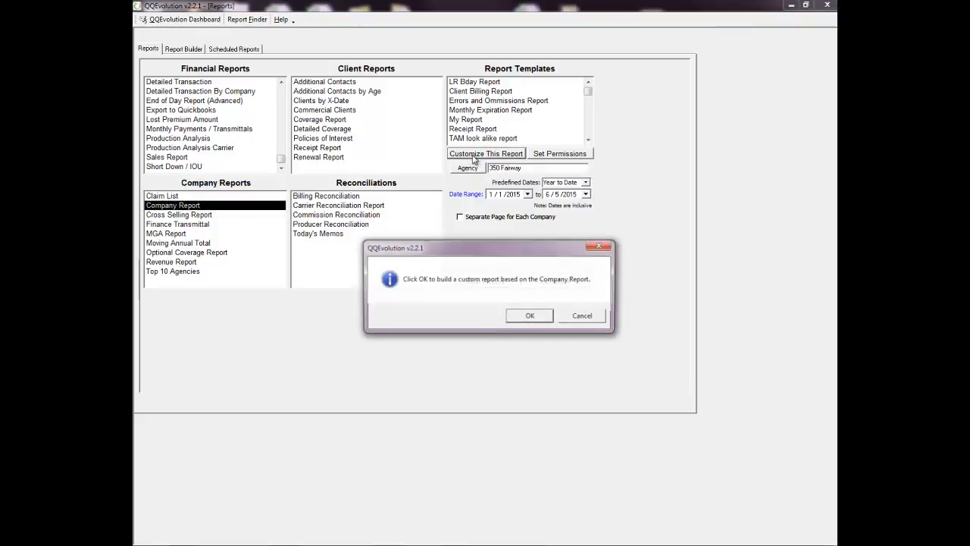
{"action": "left_click", "coordinate": [530, 316]}
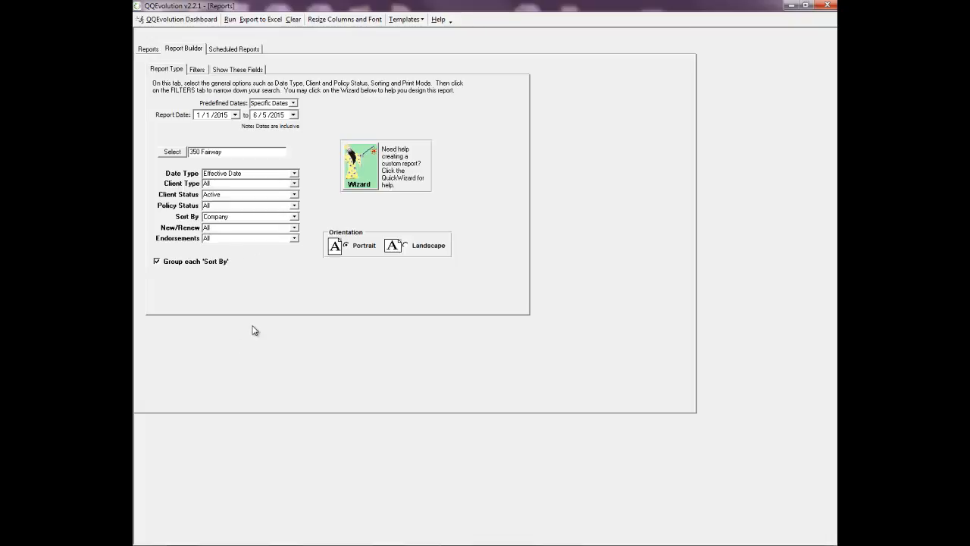
{"action": "left_click", "coordinate": [197, 70]}
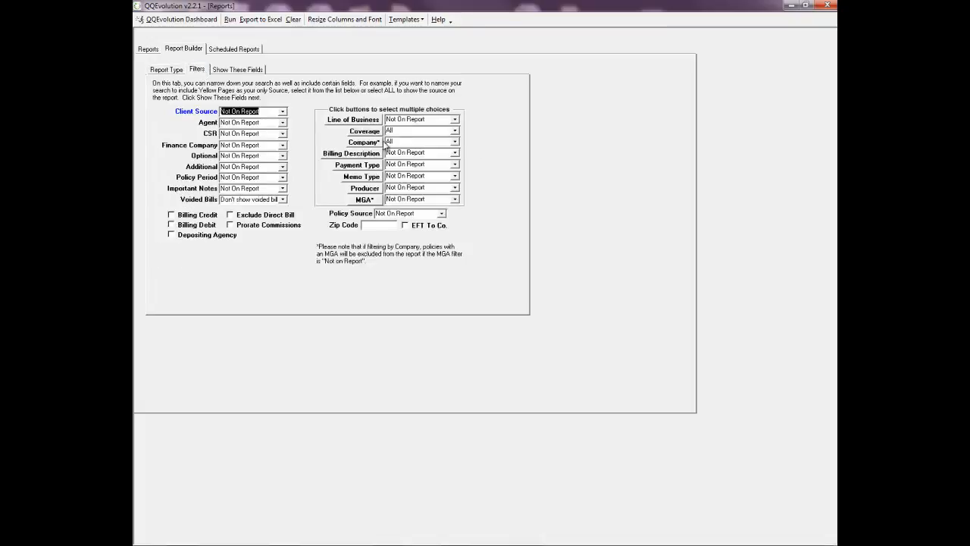
{"action": "left_click", "coordinate": [455, 143]}
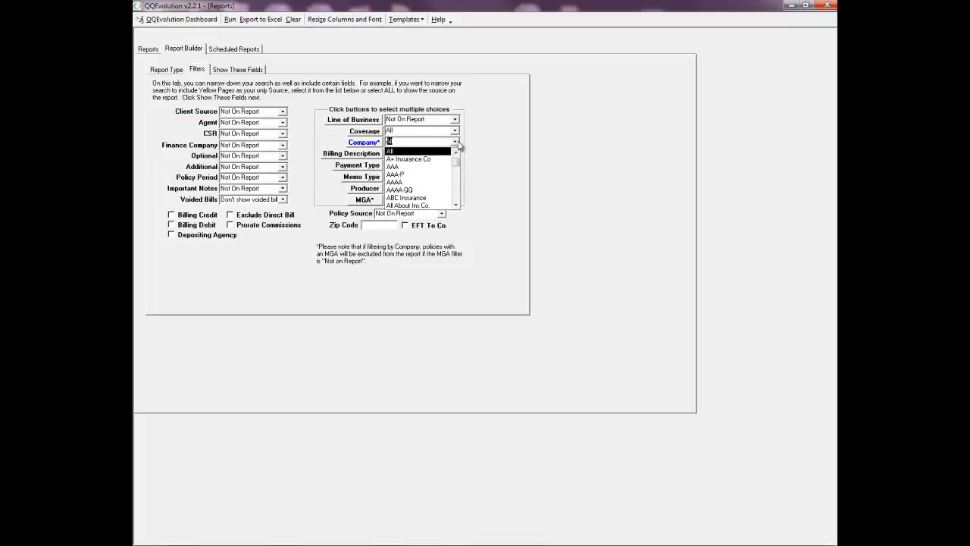
{"action": "left_click", "coordinate": [455, 142]}
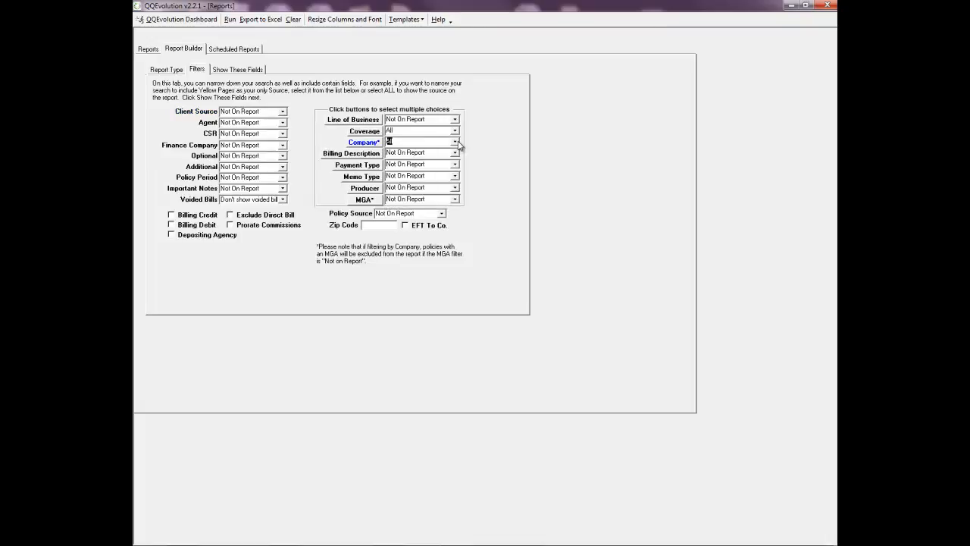
{"action": "left_click", "coordinate": [455, 120]}
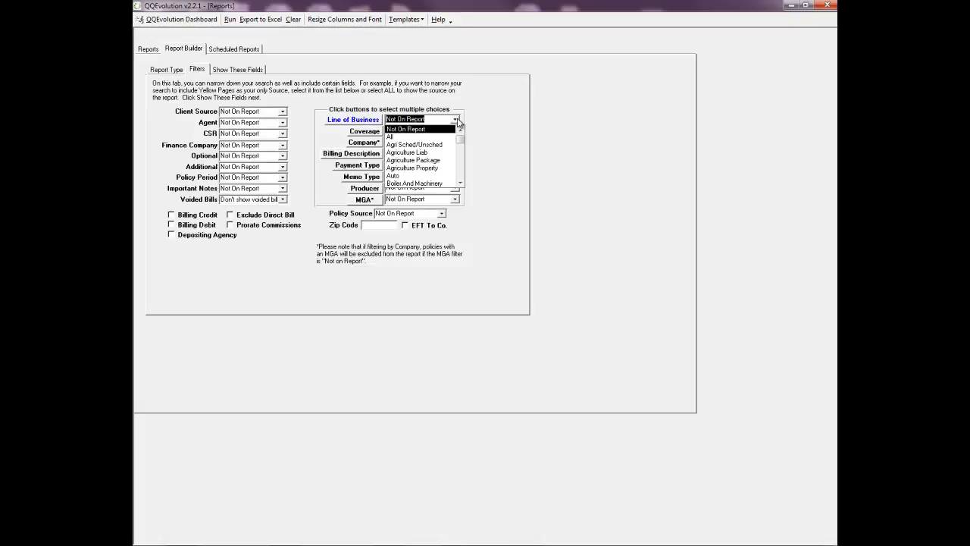
{"action": "left_click", "coordinate": [426, 136]}
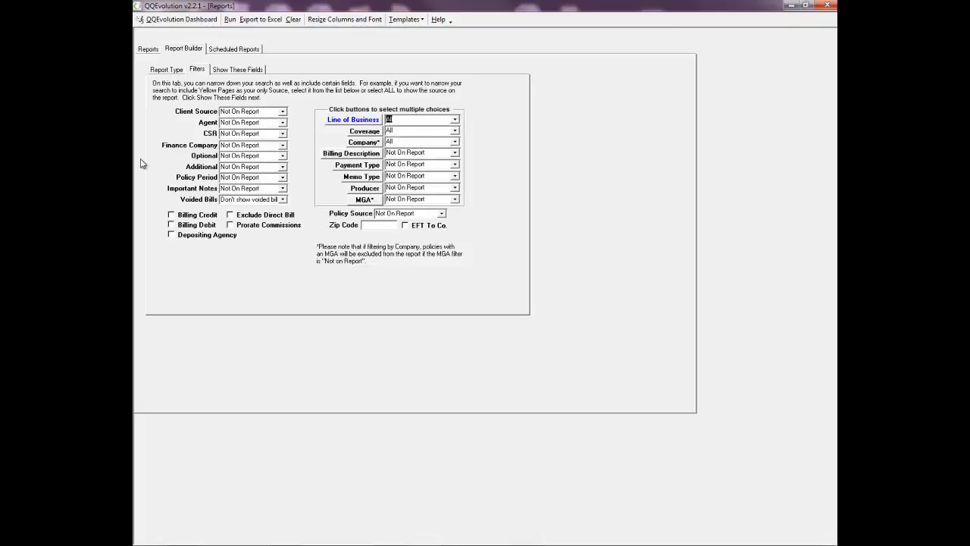
{"action": "left_click", "coordinate": [230, 20]}
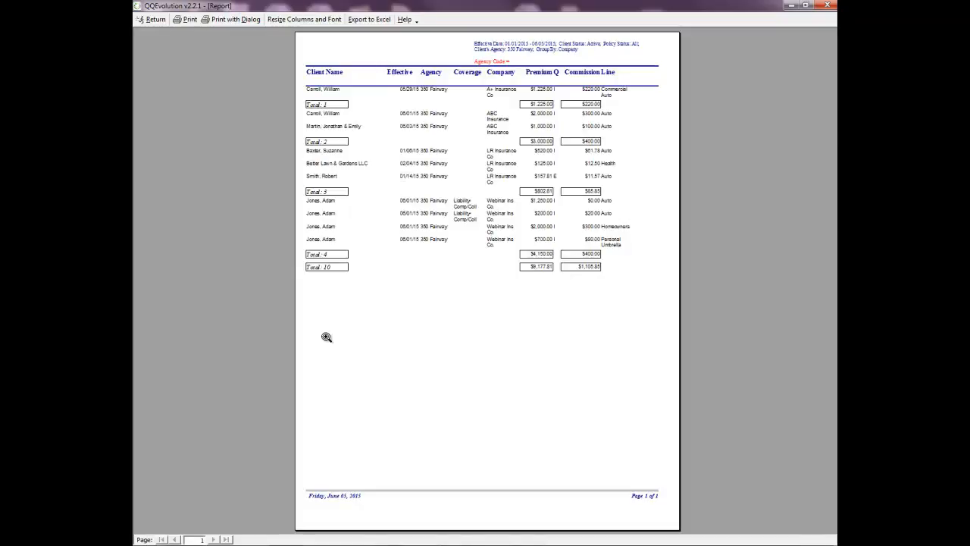
Step: Zoom into the 10-policy report preview ($9,177.81 premium), then return to Report Builder
{"action": "left_click", "coordinate": [463, 177]}
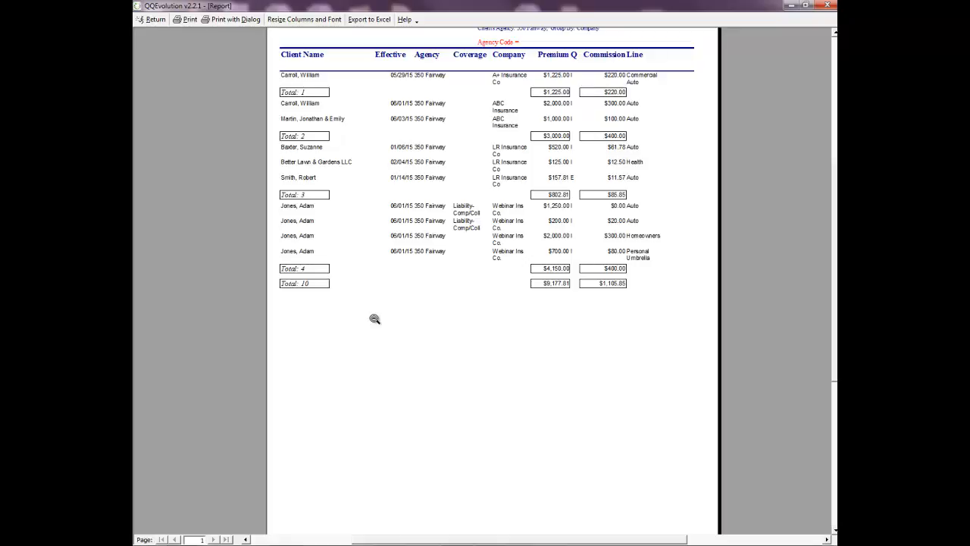
{"action": "left_click", "coordinate": [151, 19]}
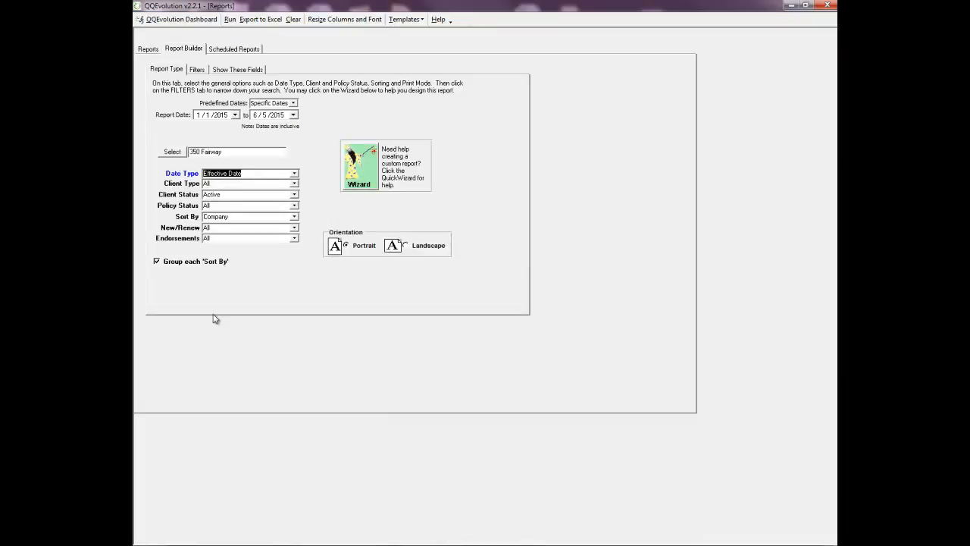
Step: Save the setup as template 'LOB Carrier Report' for All agencies, then go back to the Reports list
{"action": "left_click", "coordinate": [407, 20]}
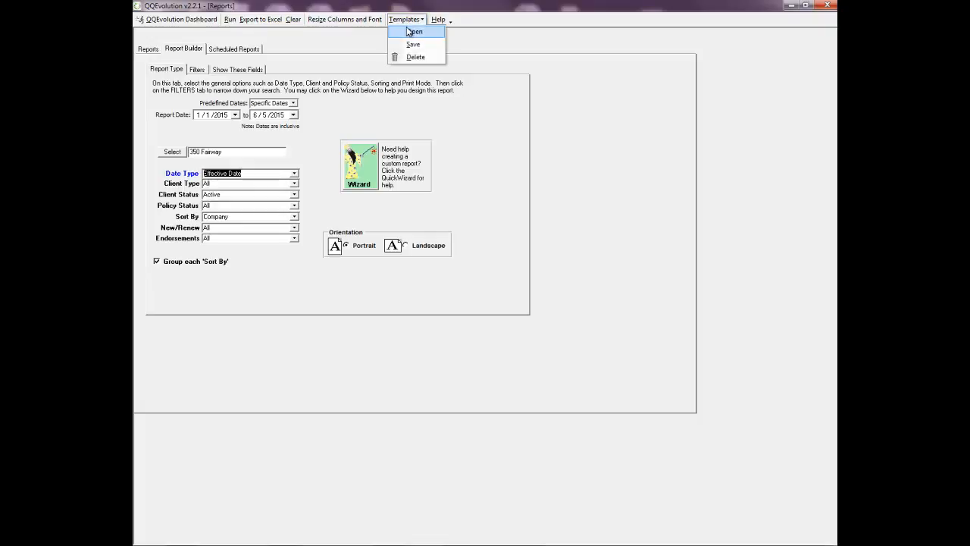
{"action": "left_click", "coordinate": [413, 44]}
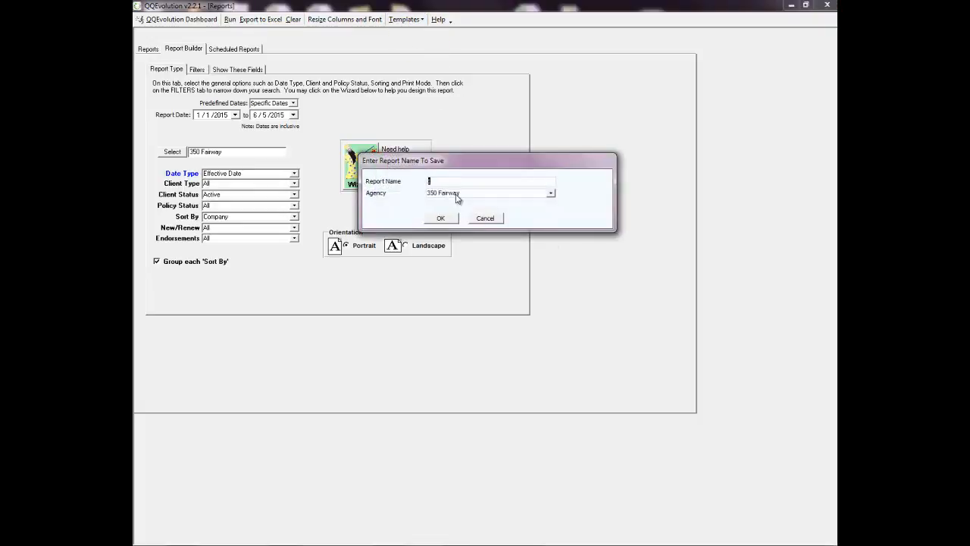
{"action": "left_click_drag", "start_coordinate": [452, 180], "coordinate": [415, 180]}
{"action": "type", "text": "LOB Carrier Report"}
{"action": "left_click", "coordinate": [552, 194]}
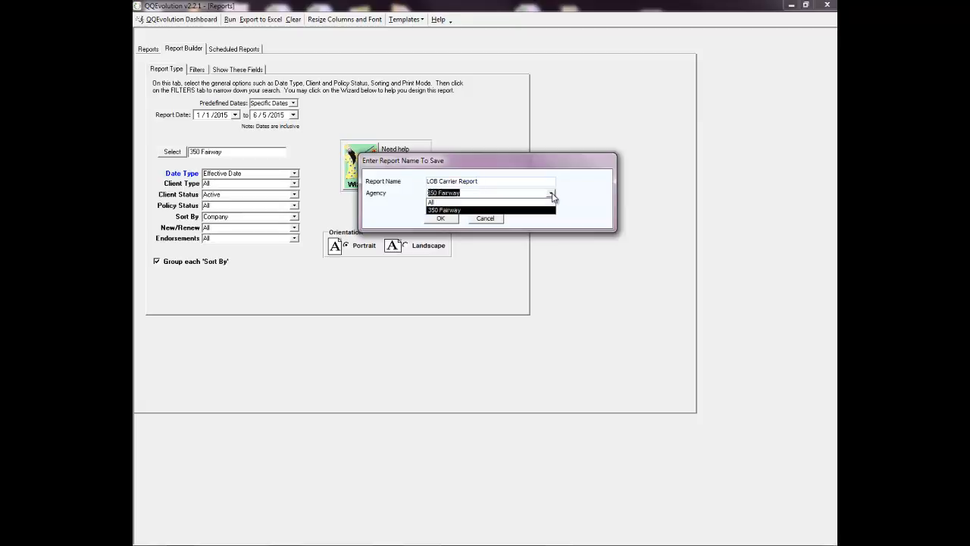
{"action": "left_click", "coordinate": [445, 203]}
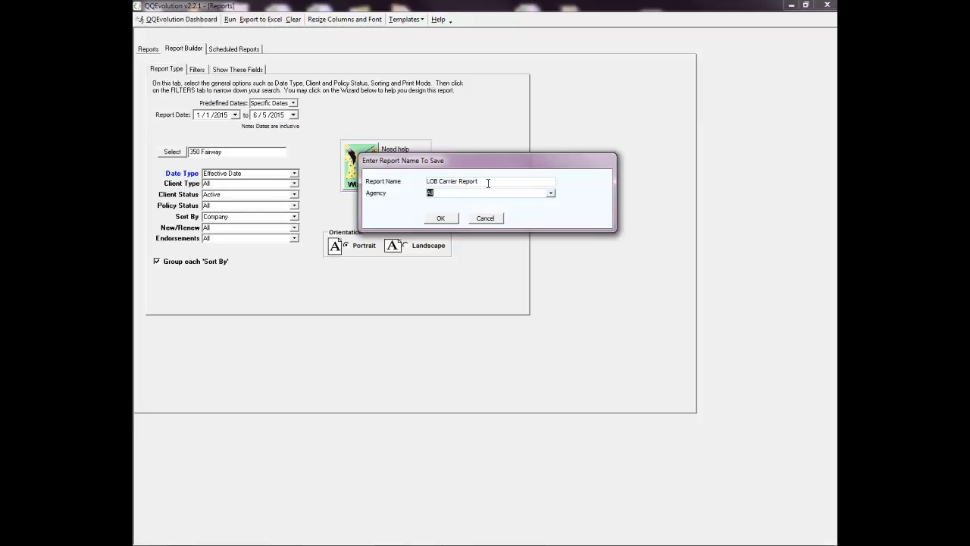
{"action": "left_click", "coordinate": [551, 193]}
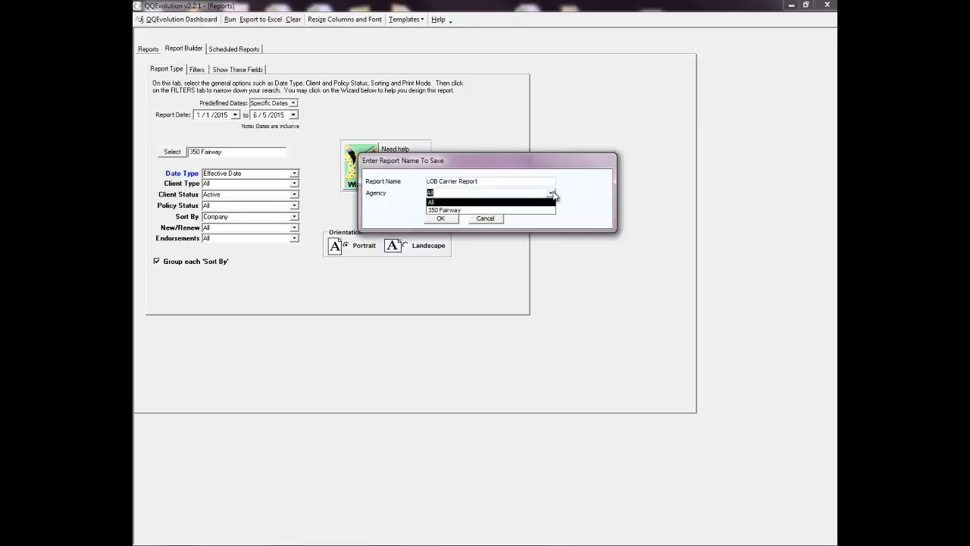
{"action": "left_click", "coordinate": [552, 194]}
{"action": "left_click", "coordinate": [440, 218]}
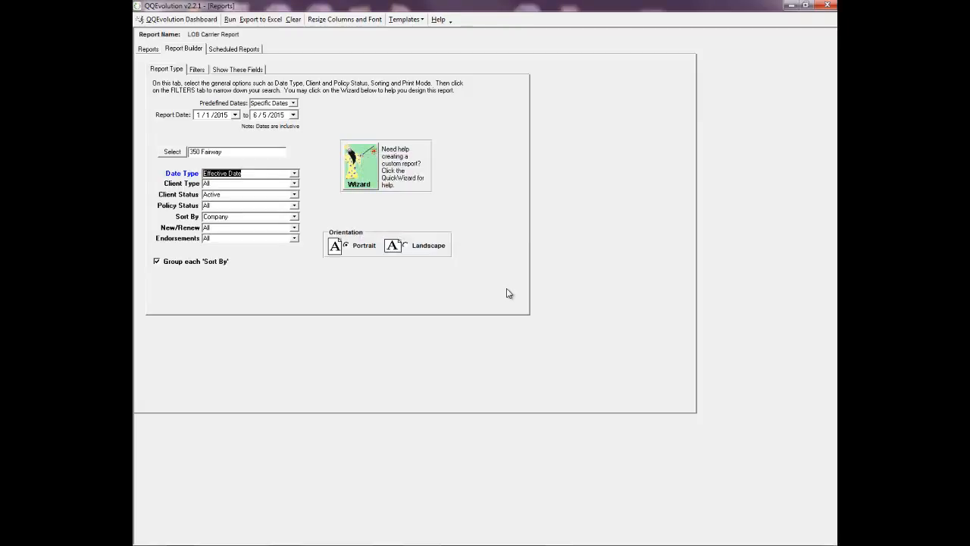
{"action": "left_click", "coordinate": [149, 50]}
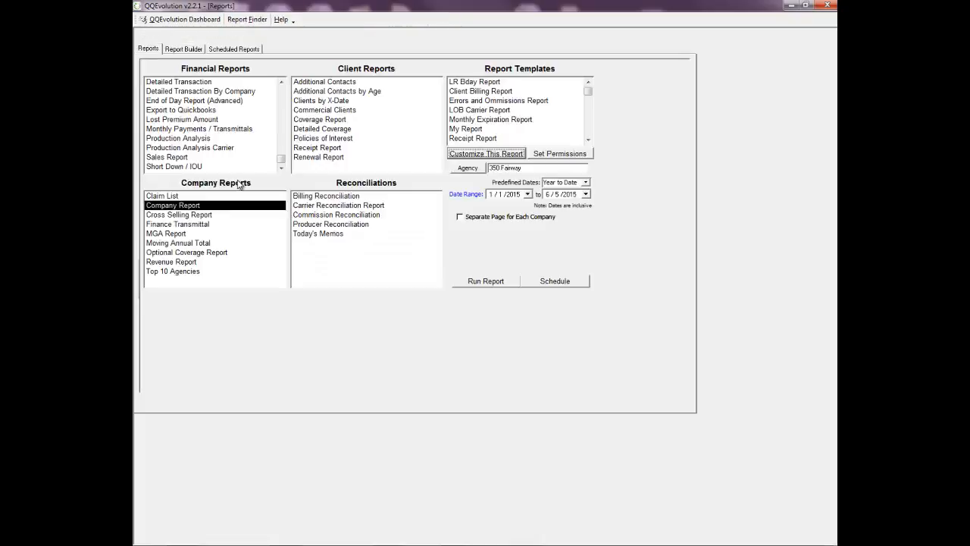
Step: Select the new LOB Carrier Report template, then pick Cross Selling Report under Company Reports
{"action": "left_click", "coordinate": [454, 110]}
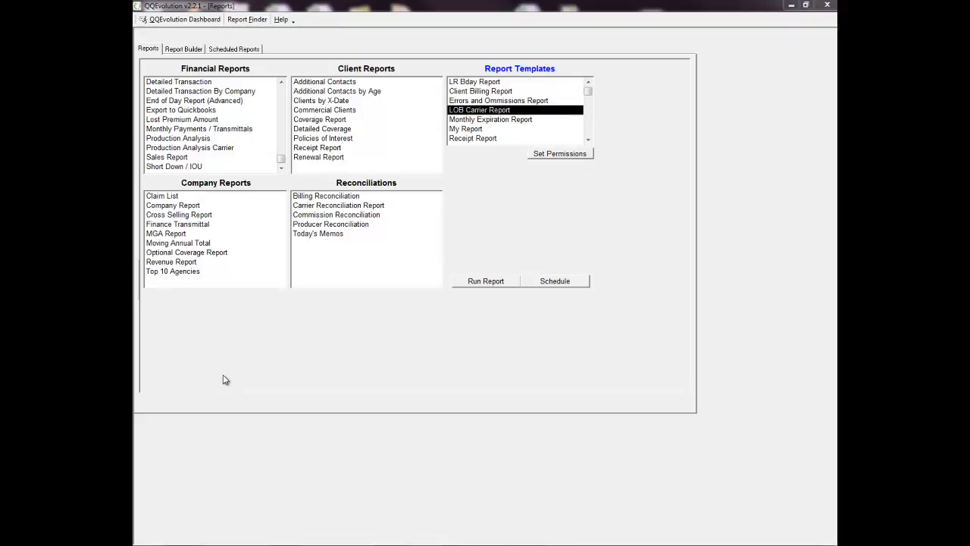
{"action": "left_click", "coordinate": [189, 216]}
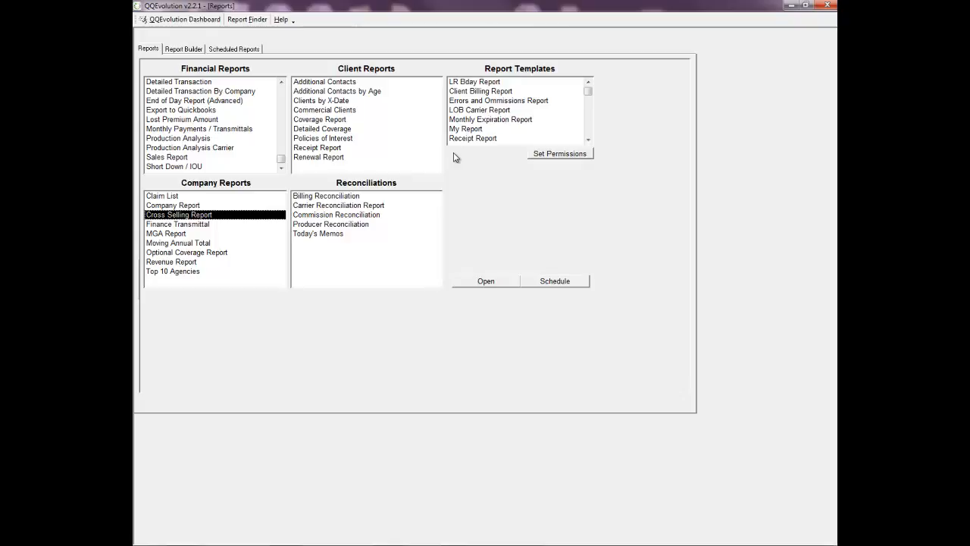
Step: Open the Cross Selling Report options, leaving both with-policy and without-policy company filters at ALL
{"action": "left_click", "coordinate": [486, 282]}
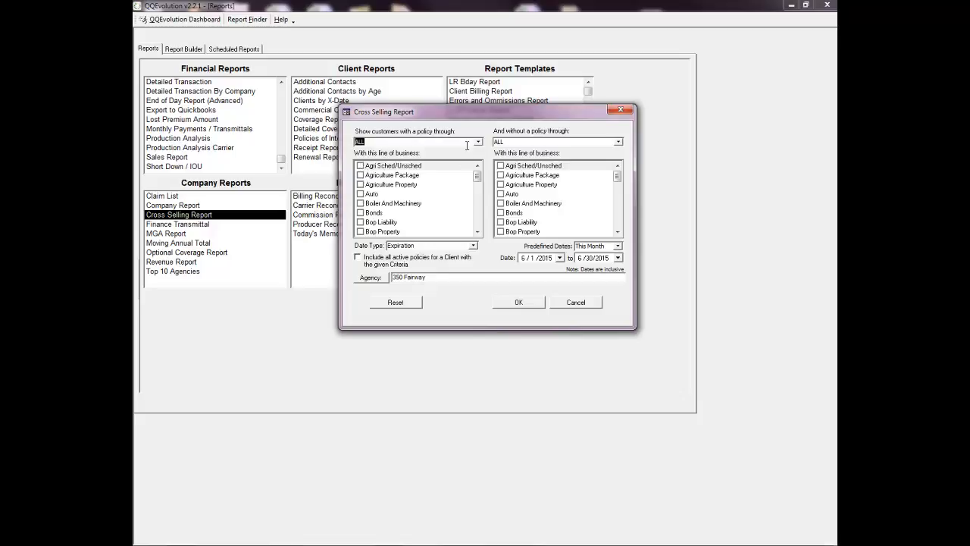
{"action": "left_click", "coordinate": [478, 142]}
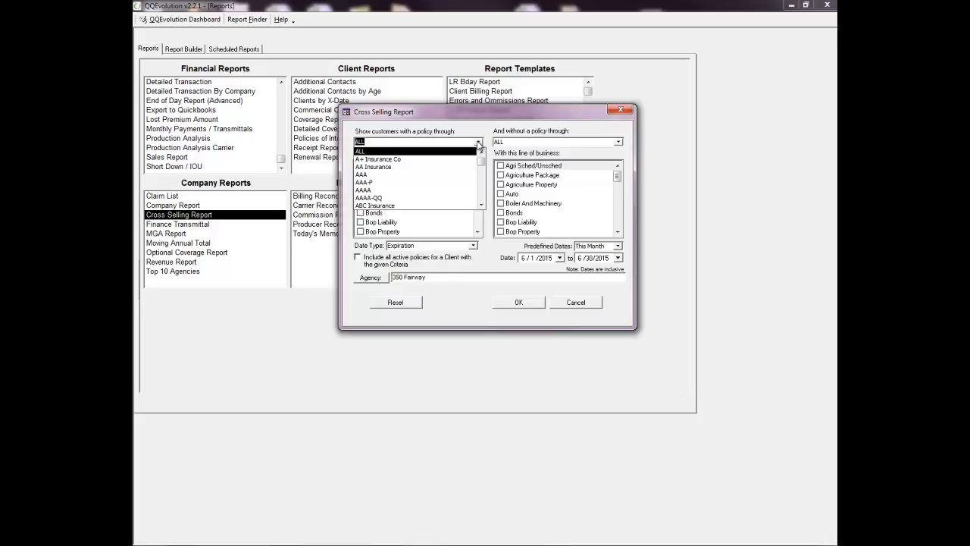
{"action": "left_click", "coordinate": [479, 142]}
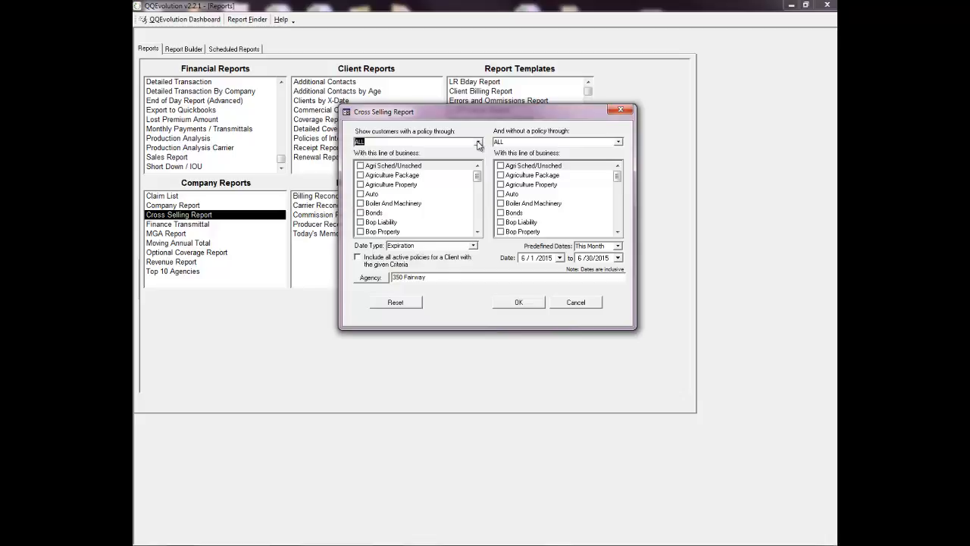
{"action": "left_click", "coordinate": [618, 142]}
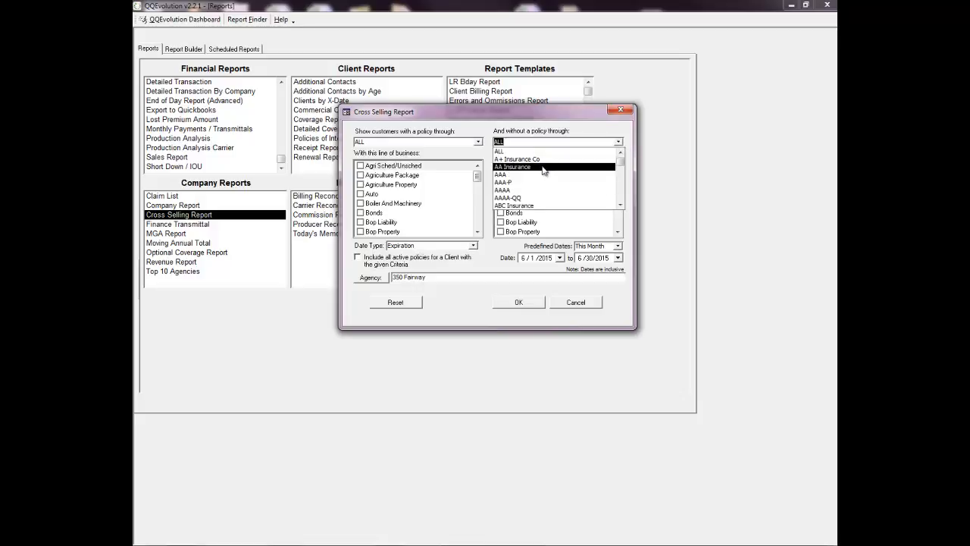
{"action": "left_click", "coordinate": [596, 131]}
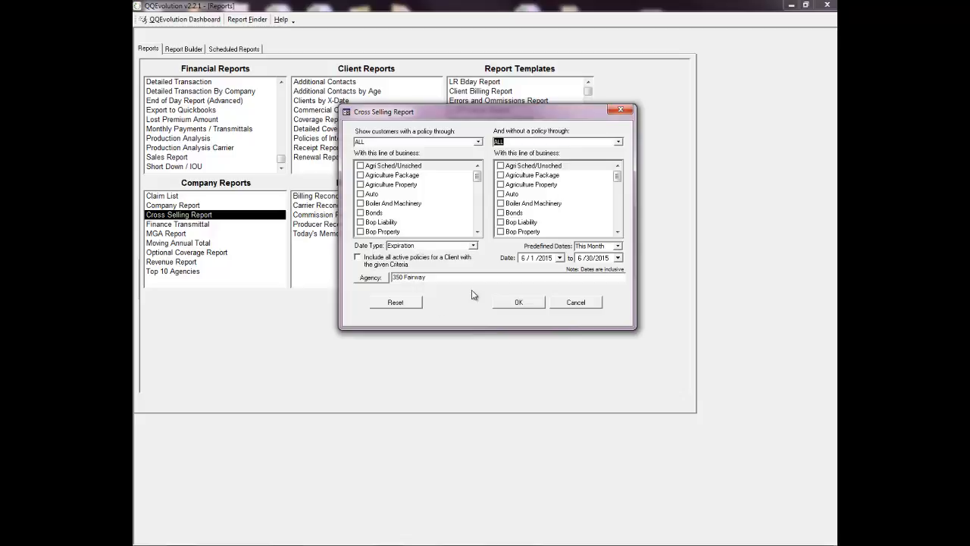
Step: In the with-policy list, clear Auto and check Homeowners as the required line
{"action": "left_click", "coordinate": [362, 195]}
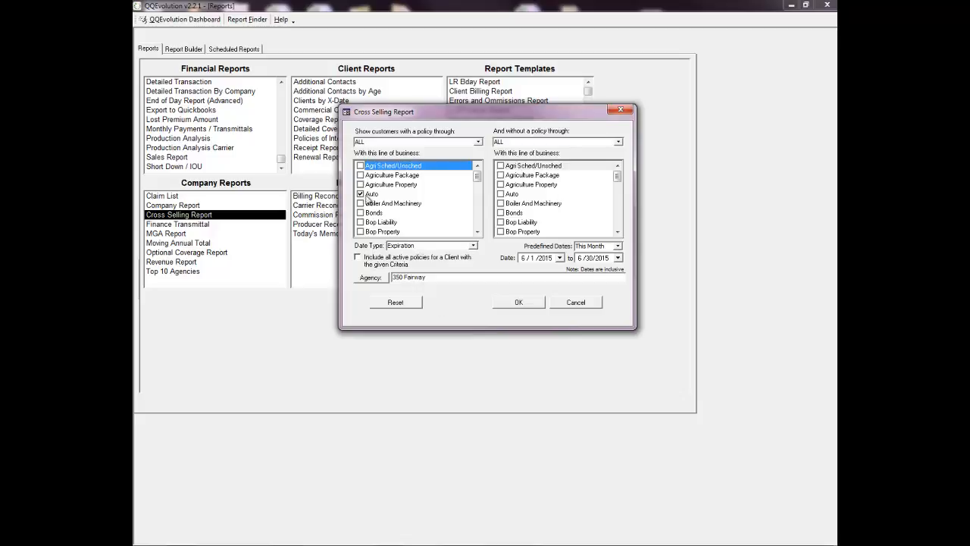
{"action": "left_click", "coordinate": [478, 232]}
{"action": "left_click", "coordinate": [478, 232]}
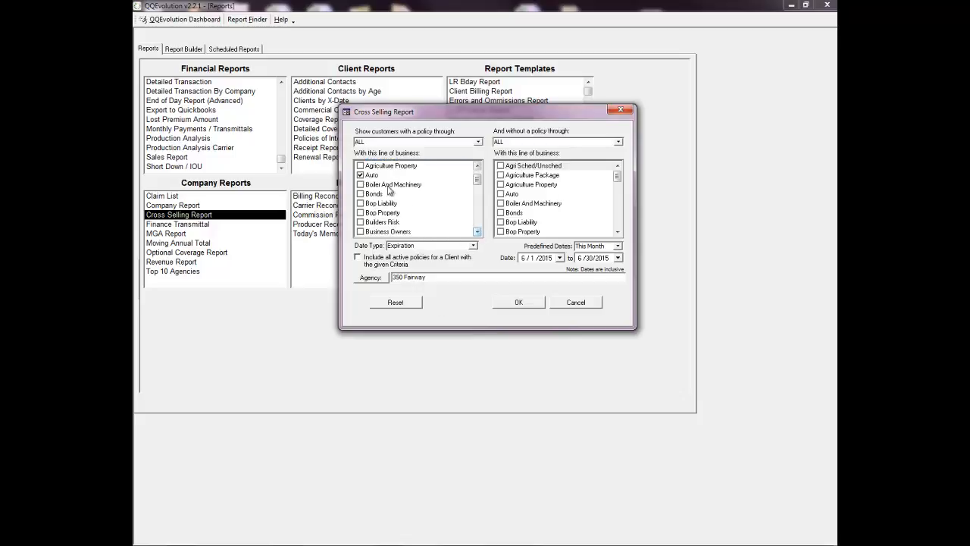
{"action": "left_click", "coordinate": [362, 176]}
{"action": "left_click", "coordinate": [477, 232]}
{"action": "left_click", "coordinate": [477, 232]}
{"action": "left_click", "coordinate": [477, 232]}
{"action": "left_click", "coordinate": [477, 232]}
{"action": "left_click", "coordinate": [478, 232]}
{"action": "left_click", "coordinate": [478, 232]}
{"action": "left_click", "coordinate": [478, 231]}
{"action": "left_click", "coordinate": [478, 232]}
{"action": "left_click", "coordinate": [478, 232]}
{"action": "left_click", "coordinate": [477, 232]}
{"action": "left_click", "coordinate": [477, 232]}
{"action": "left_click", "coordinate": [477, 232]}
{"action": "left_click", "coordinate": [477, 232]}
{"action": "left_click", "coordinate": [477, 232]}
{"action": "left_click", "coordinate": [478, 232]}
{"action": "left_click", "coordinate": [361, 231]}
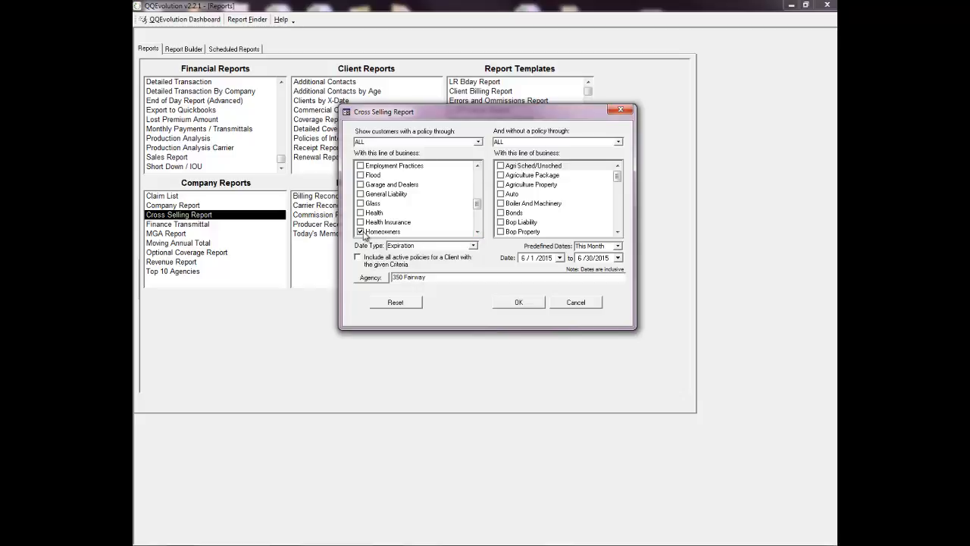
Step: In the without-policy list, check Flood to exclude clients who have Flood coverage
{"action": "left_click", "coordinate": [618, 232]}
{"action": "left_click", "coordinate": [617, 232]}
{"action": "left_click", "coordinate": [618, 232]}
{"action": "left_click", "coordinate": [617, 232]}
{"action": "left_click", "coordinate": [618, 232]}
{"action": "left_click", "coordinate": [618, 232]}
{"action": "left_click", "coordinate": [618, 232]}
{"action": "left_click", "coordinate": [618, 232]}
{"action": "left_click", "coordinate": [618, 232]}
{"action": "left_click", "coordinate": [618, 231]}
{"action": "left_click", "coordinate": [617, 232]}
{"action": "left_click", "coordinate": [618, 232]}
{"action": "left_click", "coordinate": [618, 232]}
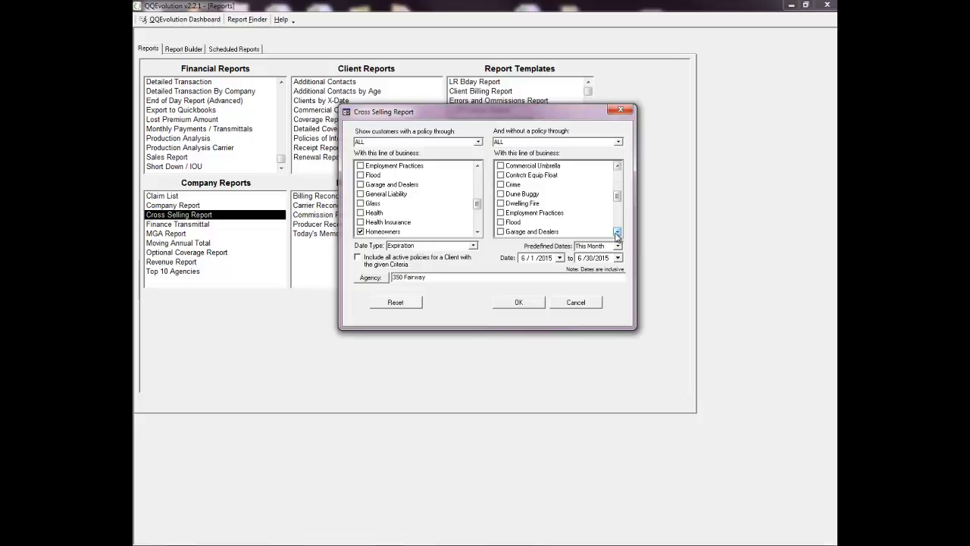
{"action": "left_click", "coordinate": [501, 222]}
Step: Keep Date Type as Expiration and the predefined date range as This Month
{"action": "left_click", "coordinate": [474, 248]}
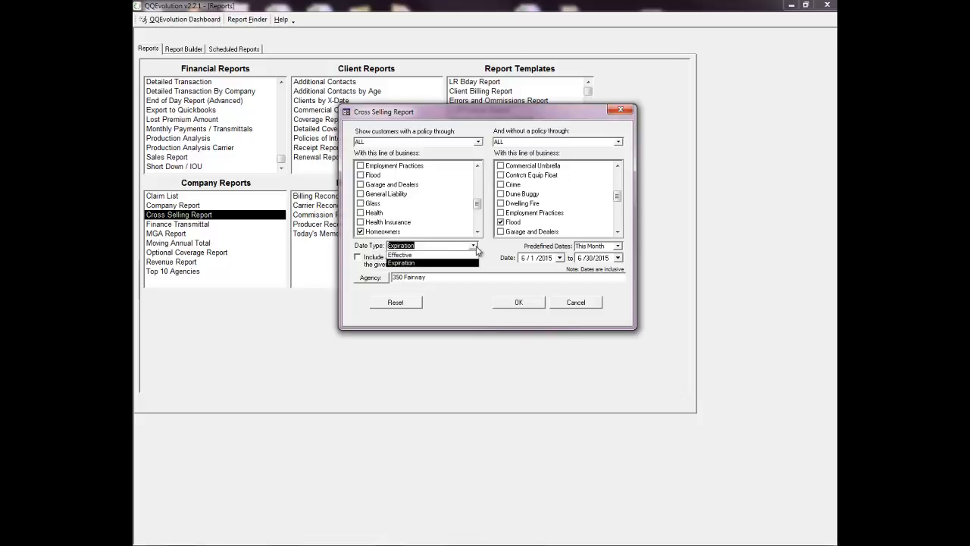
{"action": "left_click", "coordinate": [476, 249]}
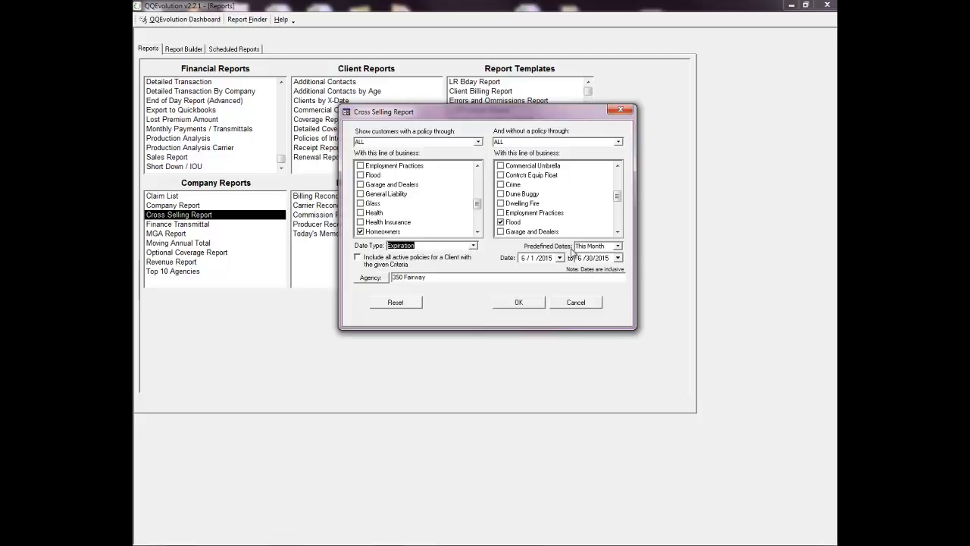
{"action": "left_click", "coordinate": [618, 246]}
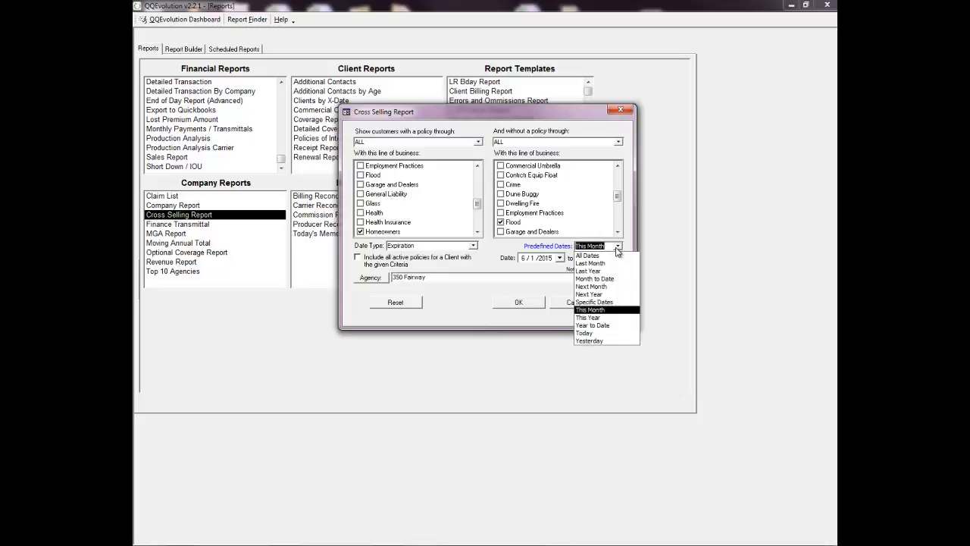
{"action": "left_click", "coordinate": [588, 309]}
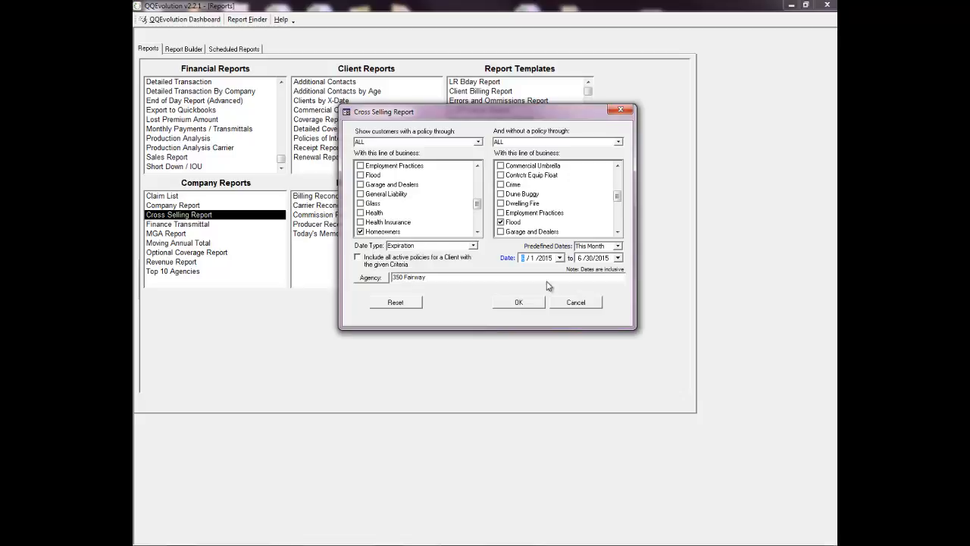
Step: Run the Cross Selling Report, review the six Homeowners-without-Flood clients, and return to Reports
{"action": "left_click", "coordinate": [520, 302]}
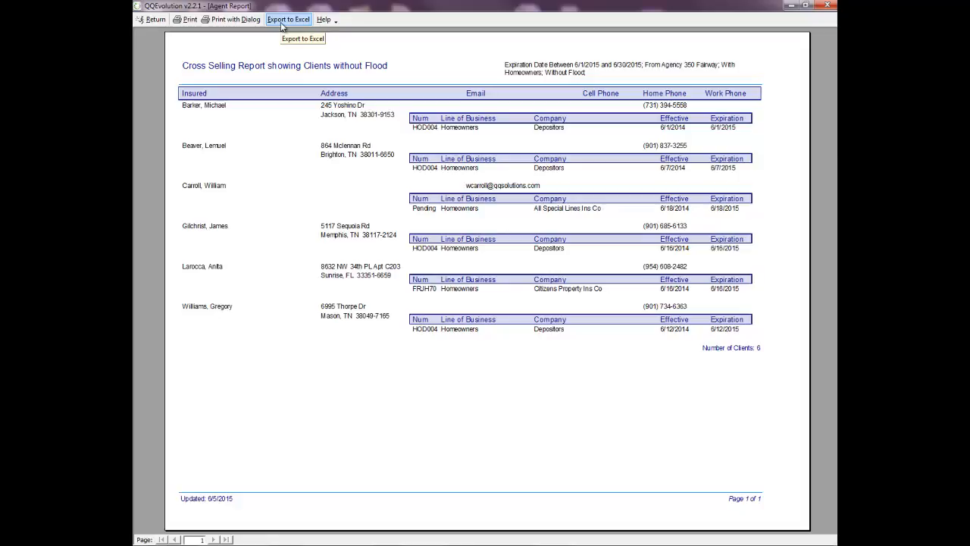
{"action": "left_click", "coordinate": [149, 21]}
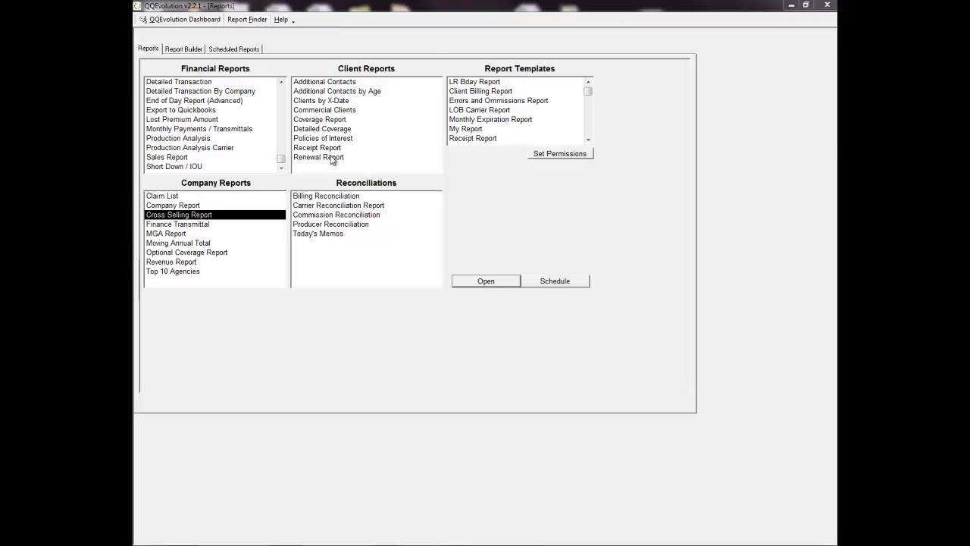
{"action": "left_click", "coordinate": [315, 101]}
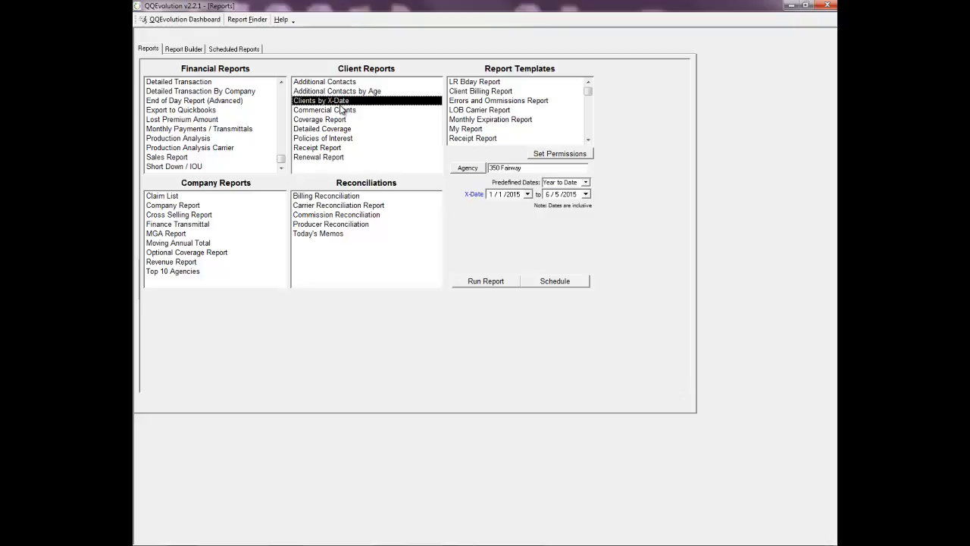
{"action": "left_click", "coordinate": [324, 160]}
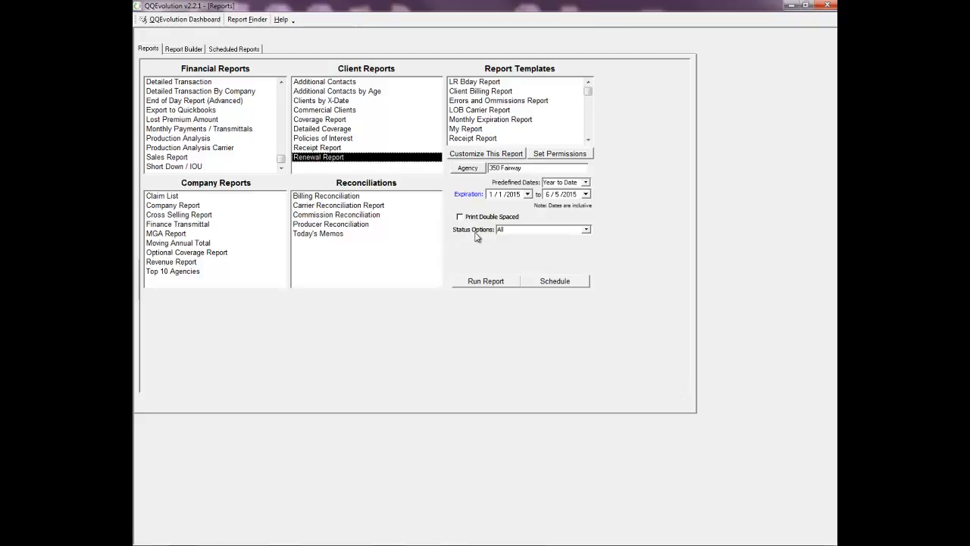
{"action": "left_click", "coordinate": [586, 229]}
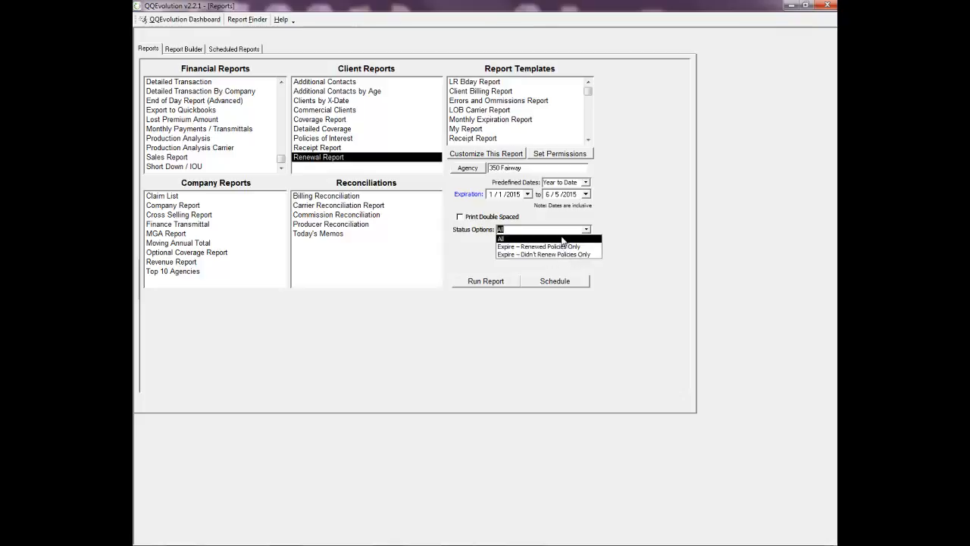
{"action": "left_click", "coordinate": [500, 239]}
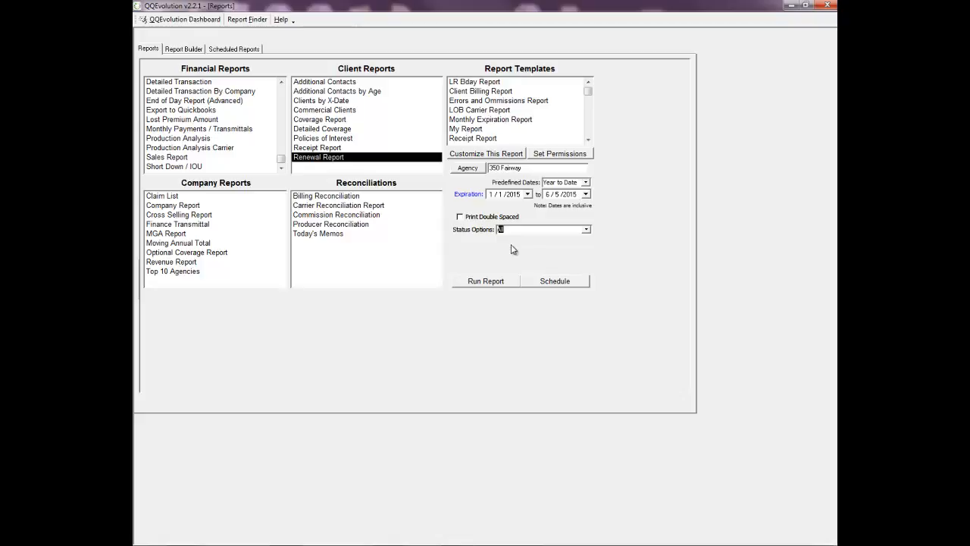
Step: Browse the Reconciliations reports: Commission, Producer, Billing Reconciliation and Today's Memos
{"action": "left_click", "coordinate": [331, 215]}
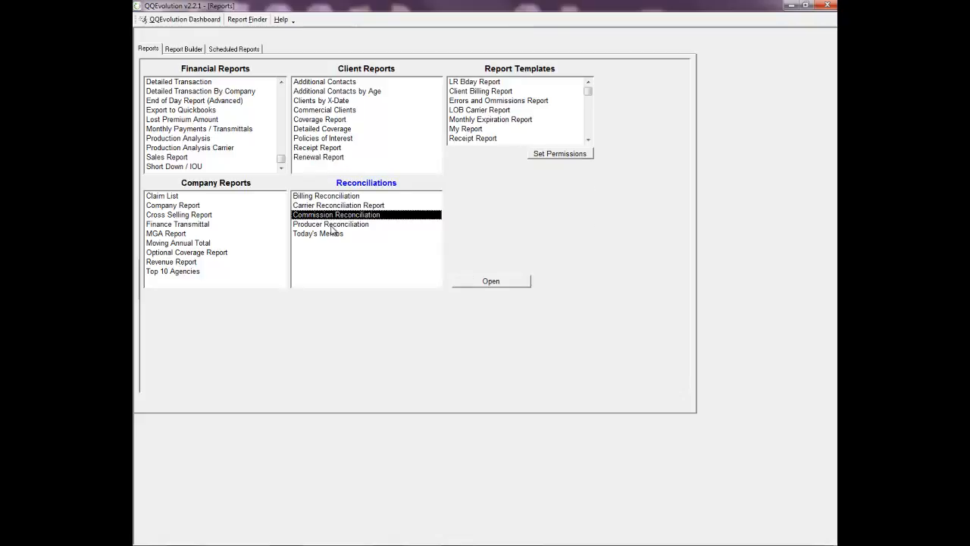
{"action": "left_click", "coordinate": [334, 224]}
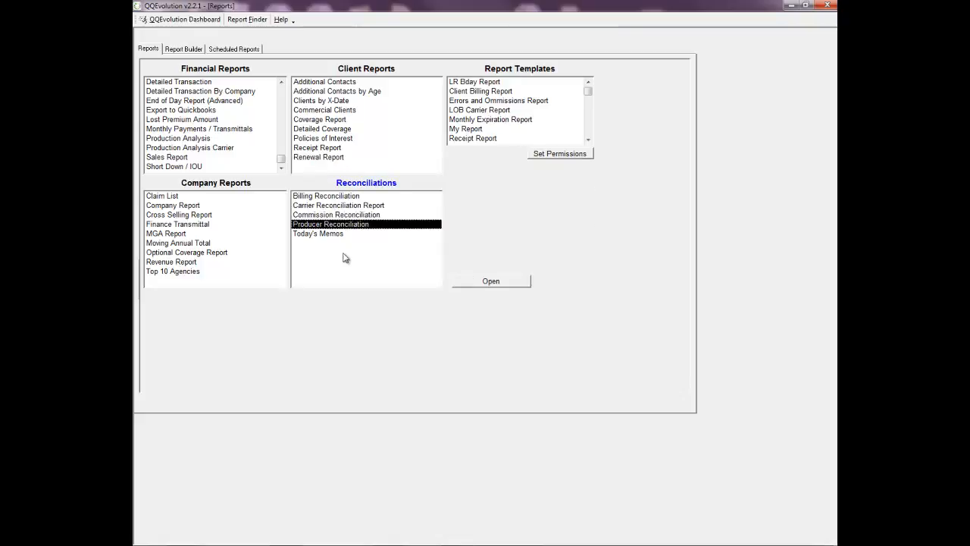
{"action": "left_click", "coordinate": [315, 199]}
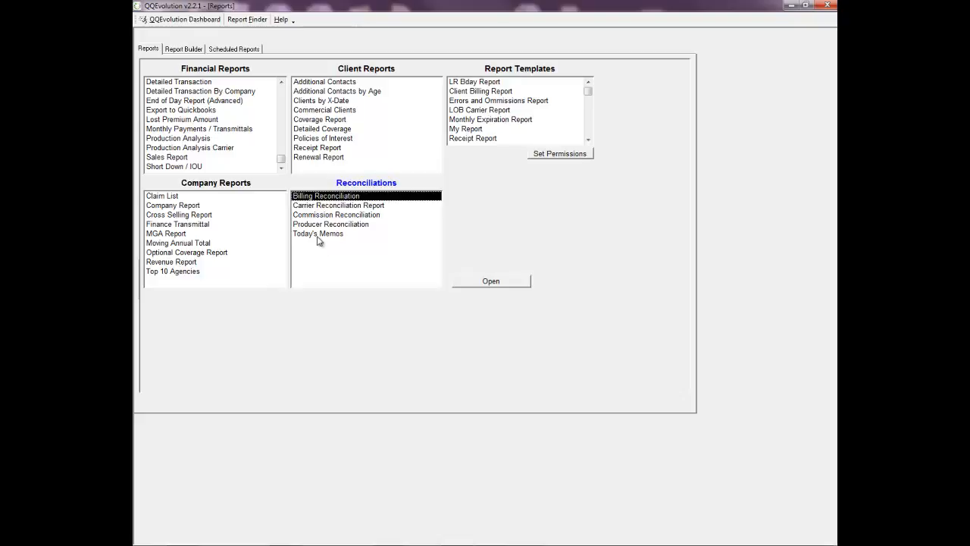
{"action": "left_click", "coordinate": [319, 235]}
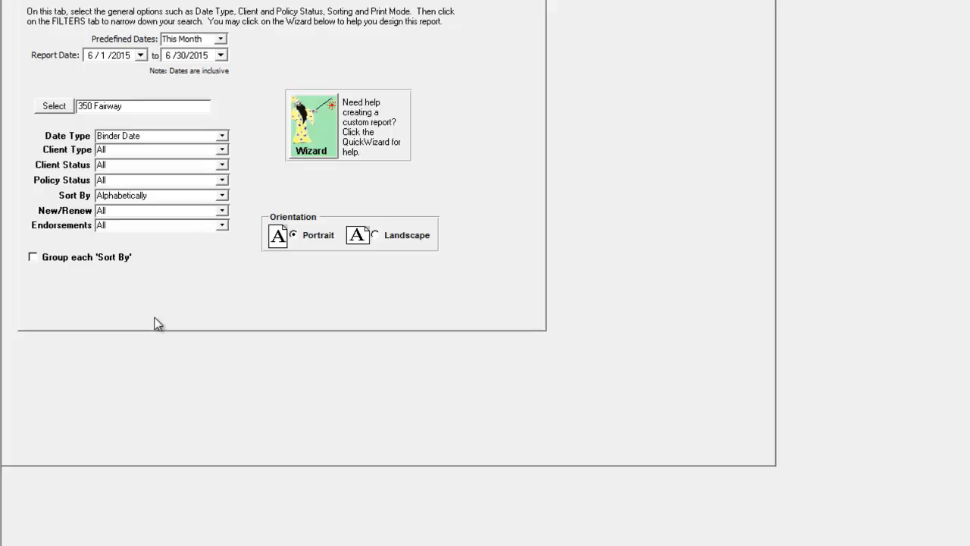
Step: Launch the Make your own report wizard, starting at Binder Date, This Month (6/1–6/30/2015)
{"action": "left_click", "coordinate": [304, 134]}
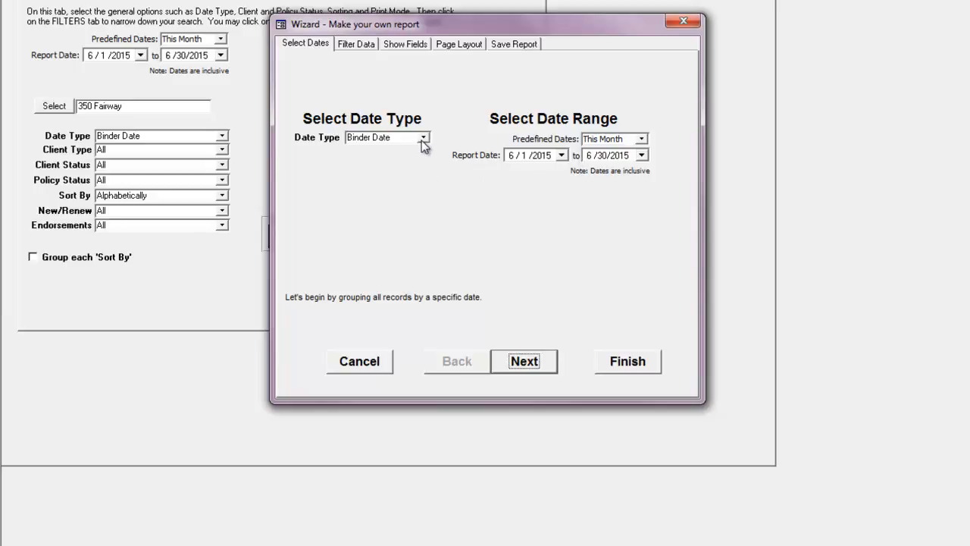
Step: On the Filter Data step, leave Agent as Not On Report, select Zip Code, then continue to Show Fields
{"action": "left_click", "coordinate": [347, 44]}
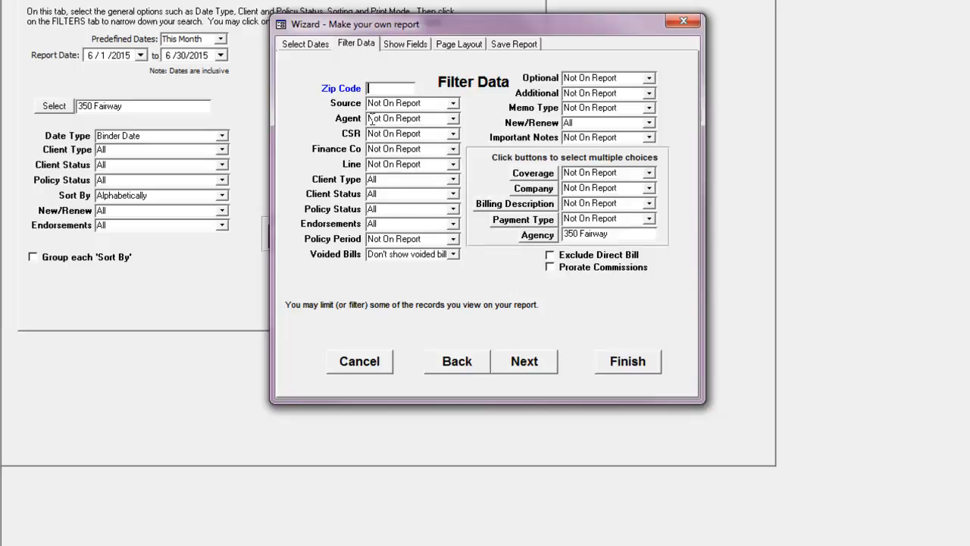
{"action": "left_click", "coordinate": [453, 119]}
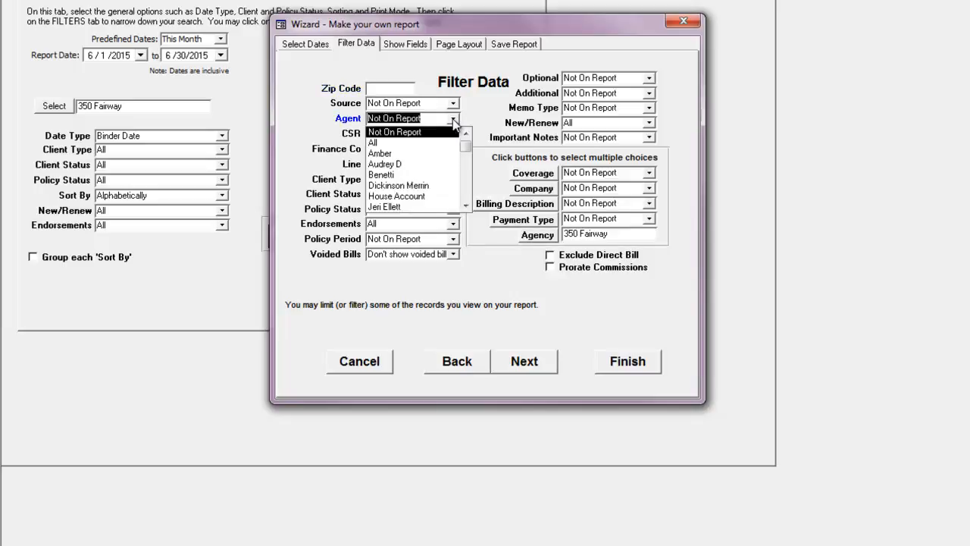
{"action": "left_click", "coordinate": [454, 121]}
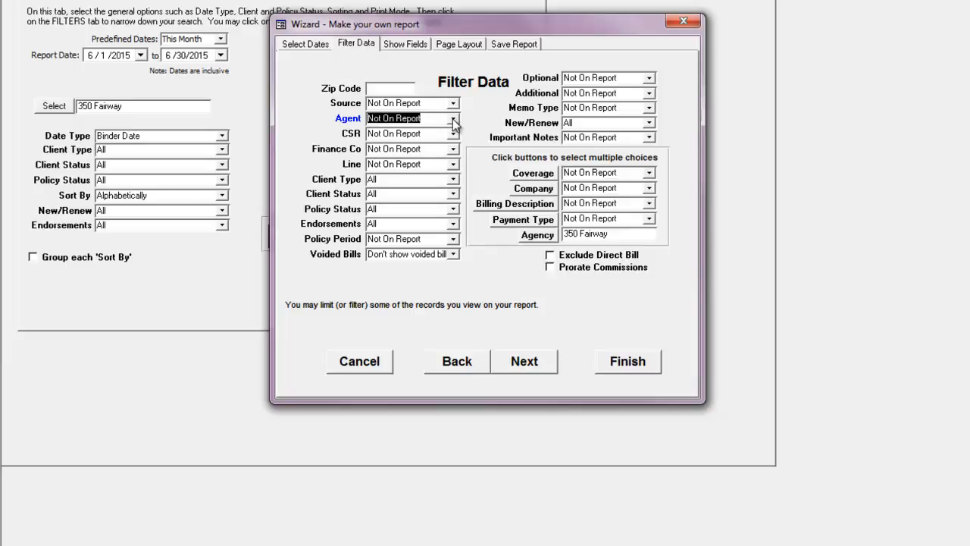
{"action": "left_click", "coordinate": [405, 91]}
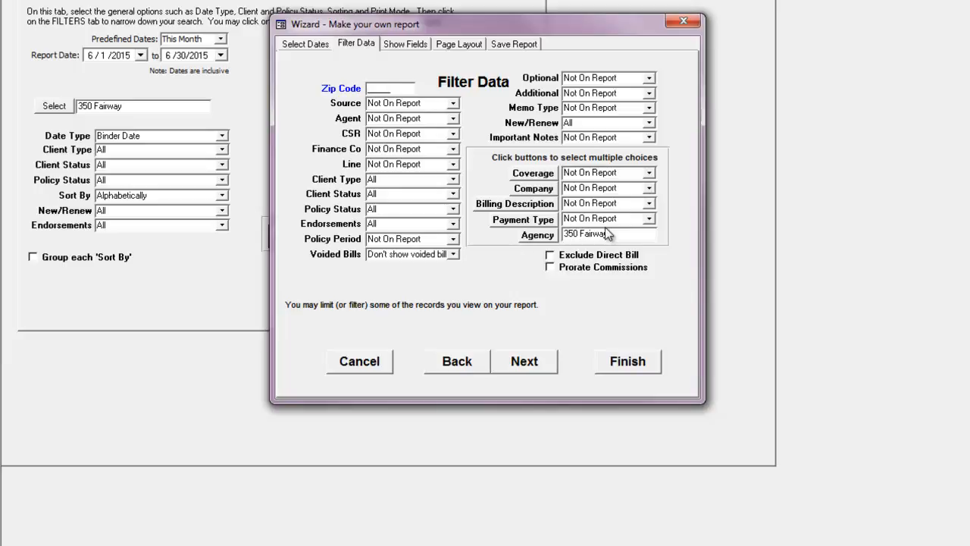
{"action": "left_click", "coordinate": [404, 46]}
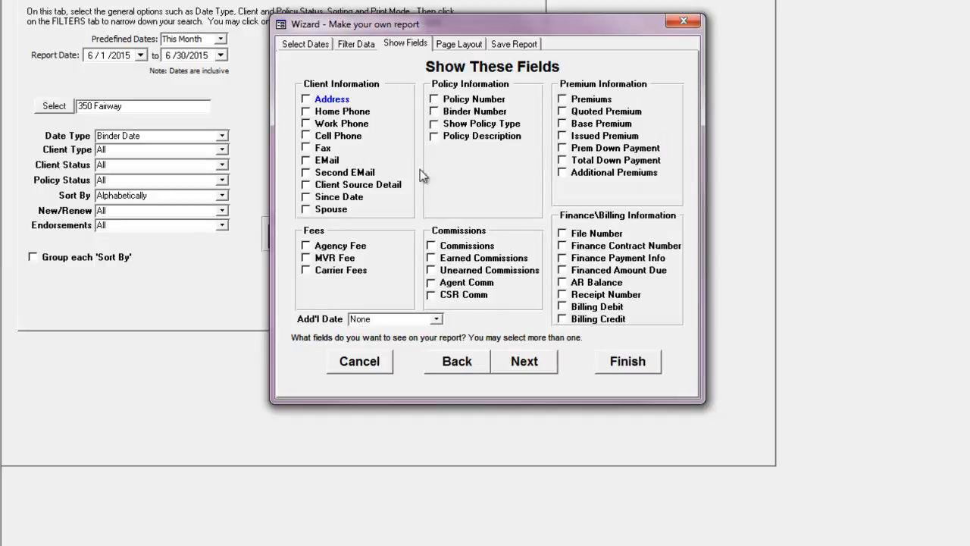
Step: Add Policy Number to the report fields, dismissing the Commissions and Quoted Premium warnings
{"action": "left_click", "coordinate": [435, 100]}
{"action": "left_click", "coordinate": [432, 247]}
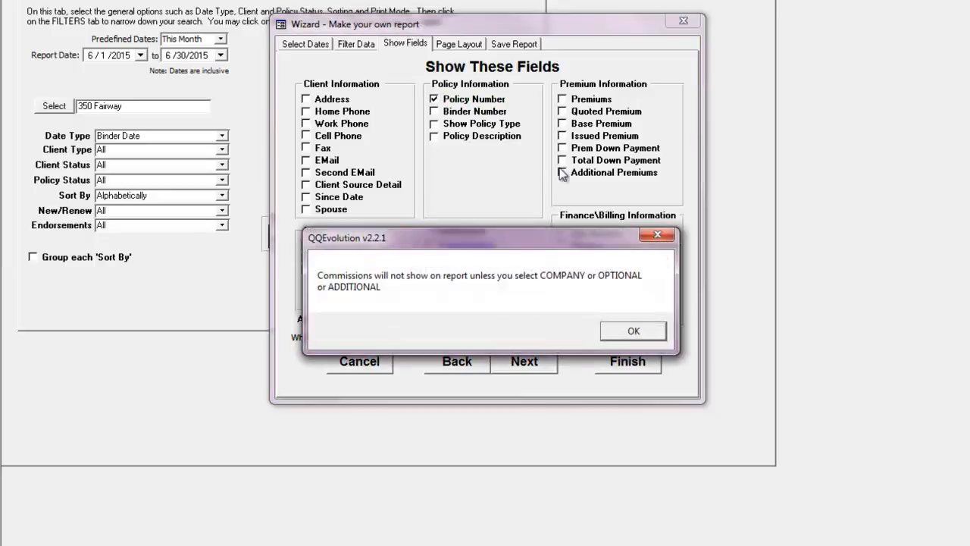
{"action": "left_click", "coordinate": [636, 330]}
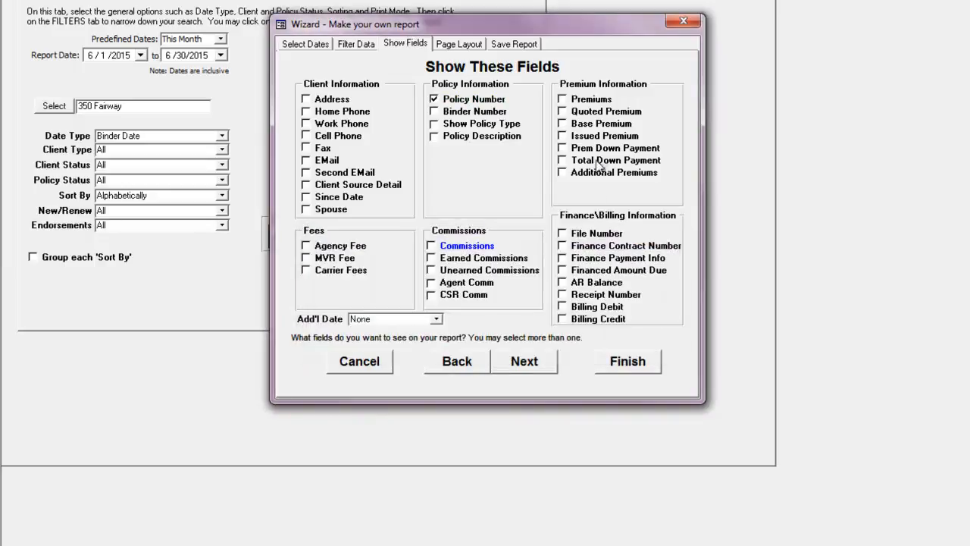
{"action": "left_click", "coordinate": [564, 112]}
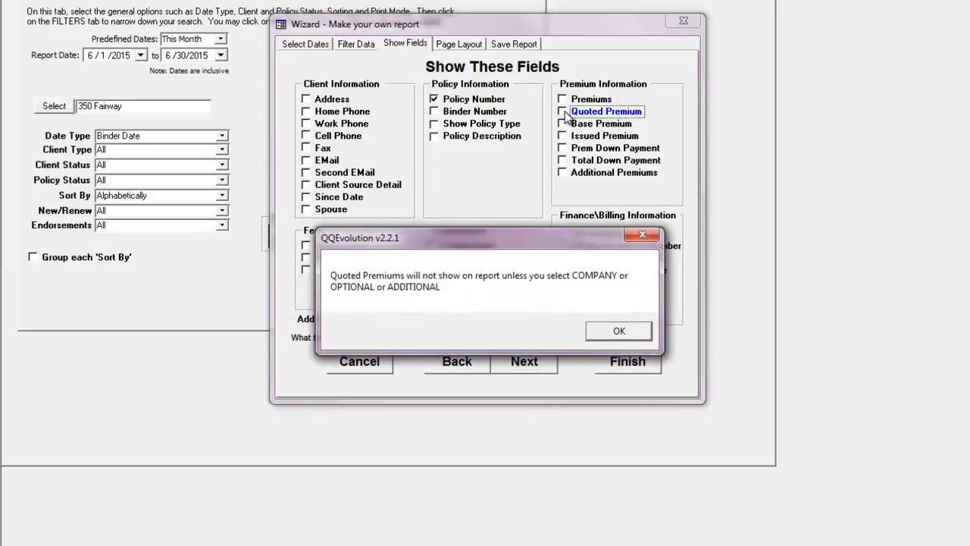
{"action": "left_click", "coordinate": [642, 236]}
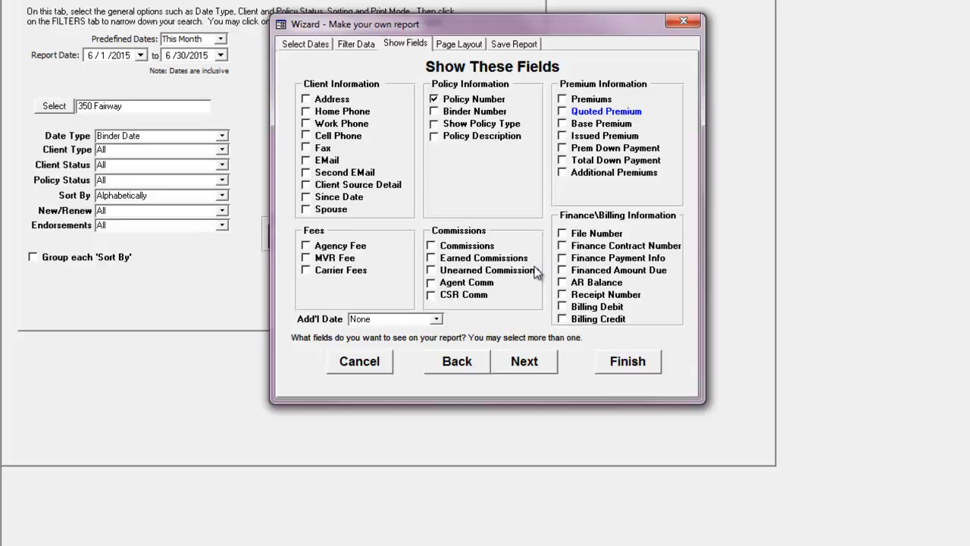
{"action": "left_click", "coordinate": [460, 43]}
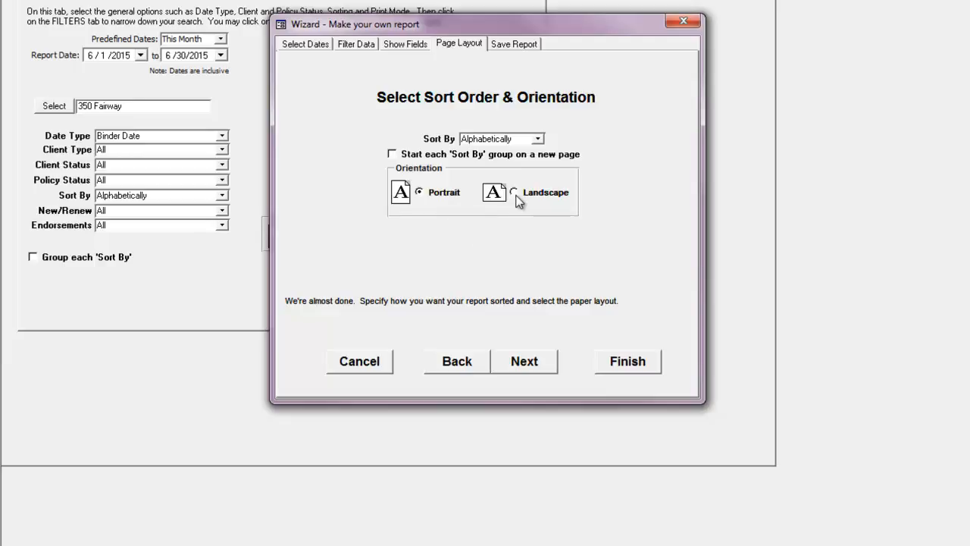
Step: Keep the sort order Alphabetical, then cancel the wizard at the Save Report step without saving
{"action": "left_click", "coordinate": [539, 140]}
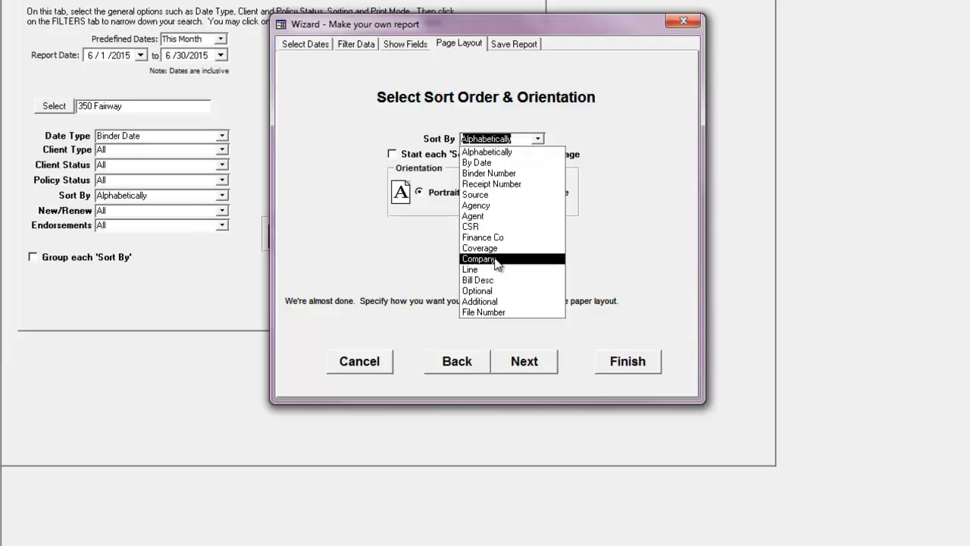
{"action": "left_click", "coordinate": [485, 59]}
{"action": "left_click", "coordinate": [516, 44]}
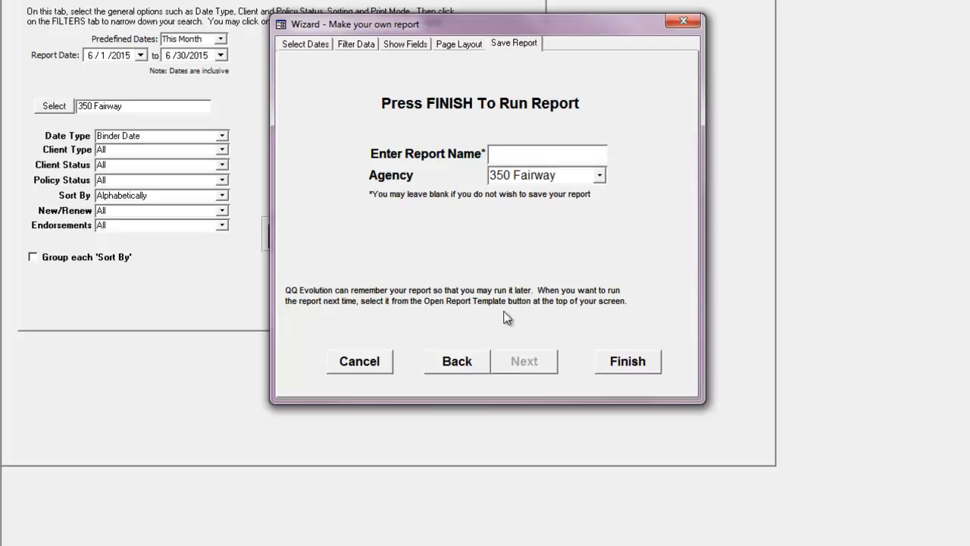
{"action": "left_click", "coordinate": [375, 363]}
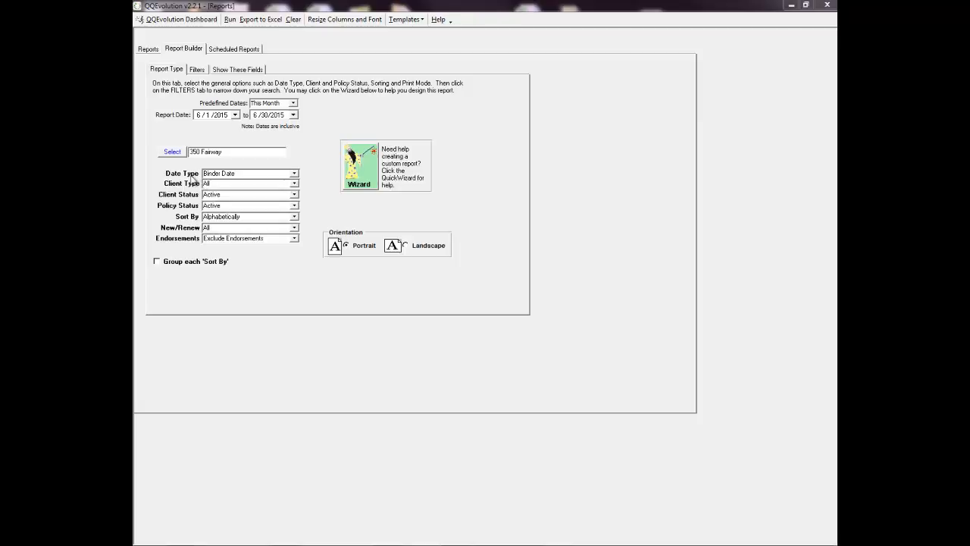
Step: Set date type to Birth Date, all client types, Active clients and Active policies, then view filters
{"action": "left_click", "coordinate": [226, 140]}
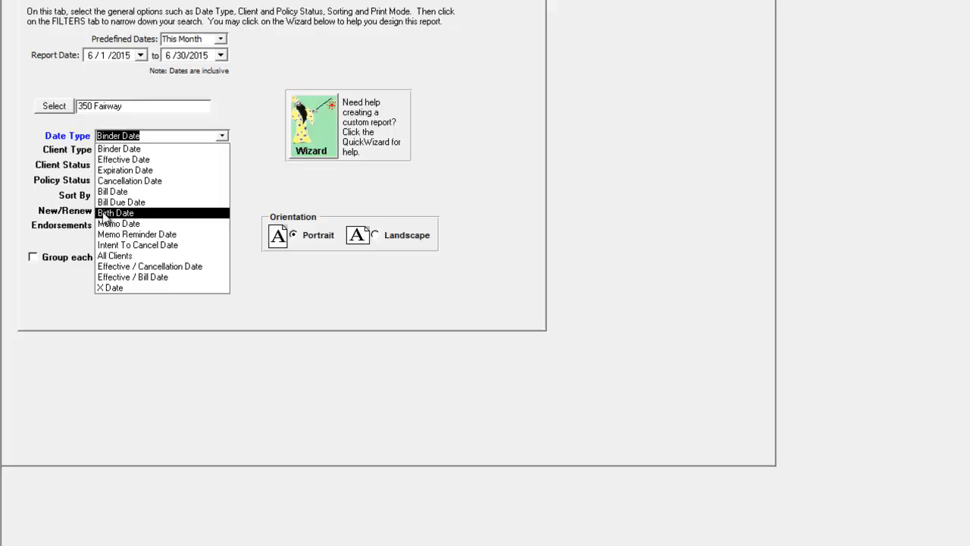
{"action": "left_click", "coordinate": [126, 213]}
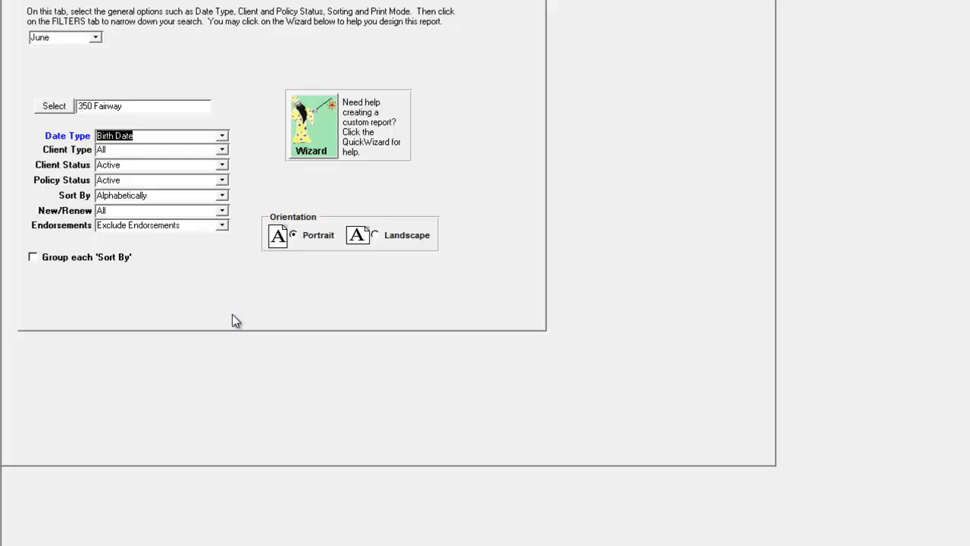
{"action": "left_click", "coordinate": [222, 150]}
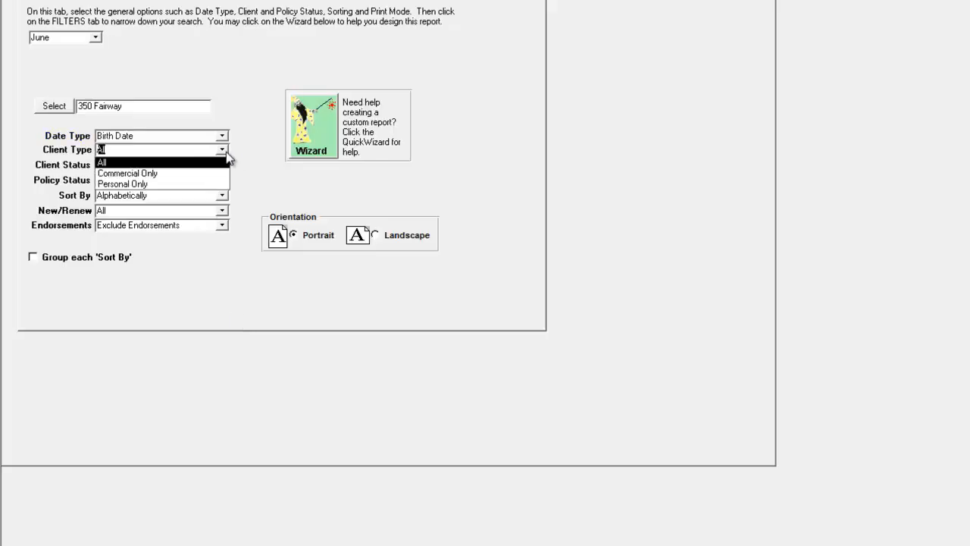
{"action": "left_click", "coordinate": [150, 163]}
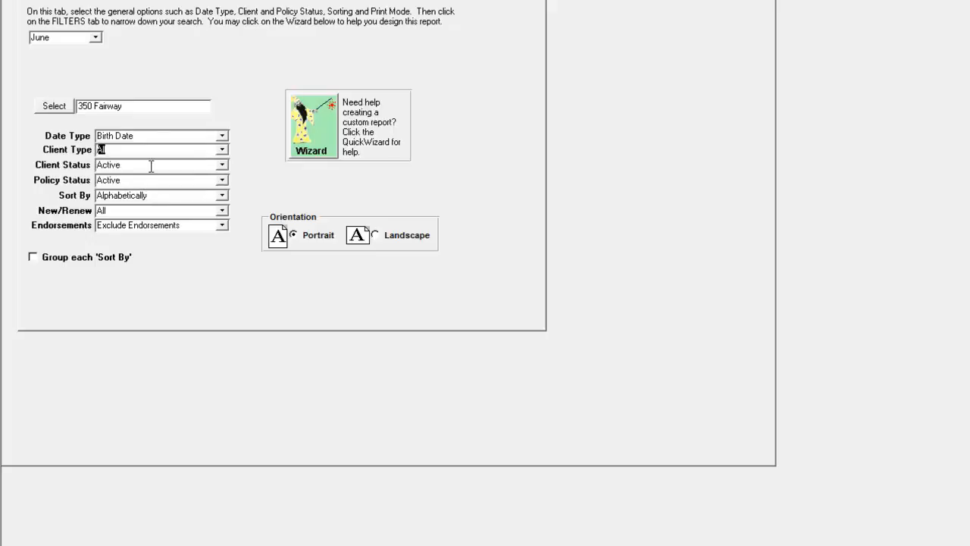
{"action": "left_click", "coordinate": [221, 164]}
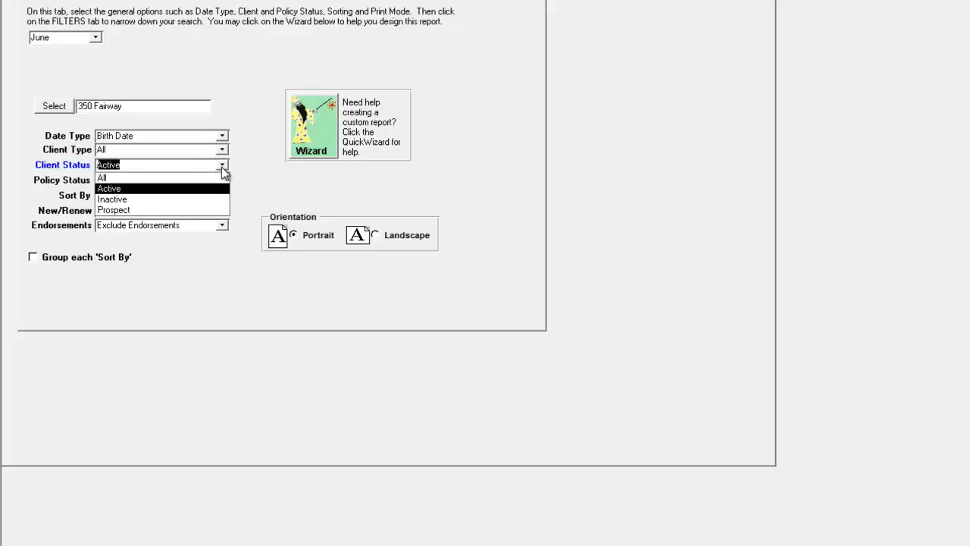
{"action": "left_click", "coordinate": [221, 166]}
{"action": "left_click", "coordinate": [221, 180]}
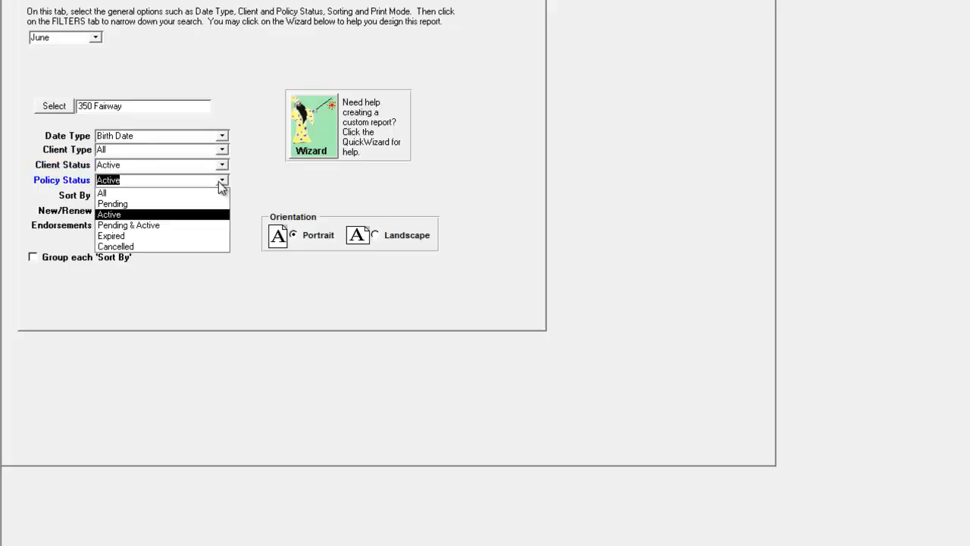
{"action": "left_click", "coordinate": [219, 183]}
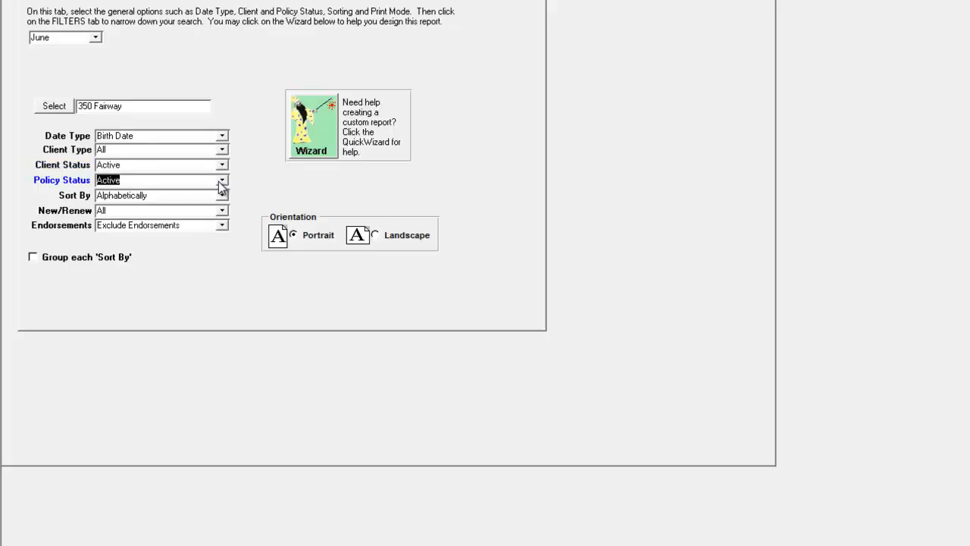
{"action": "left_click", "coordinate": [91, 3]}
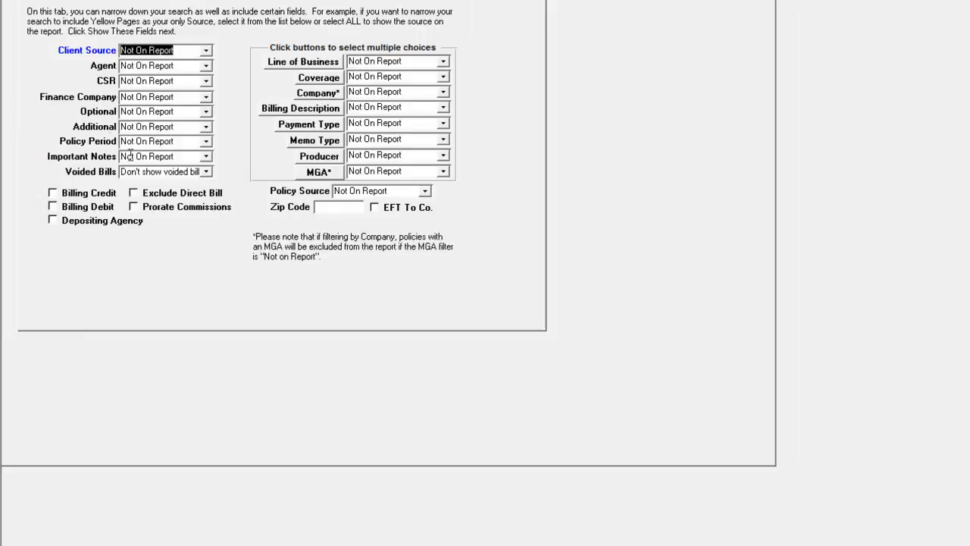
{"action": "left_click", "coordinate": [207, 66]}
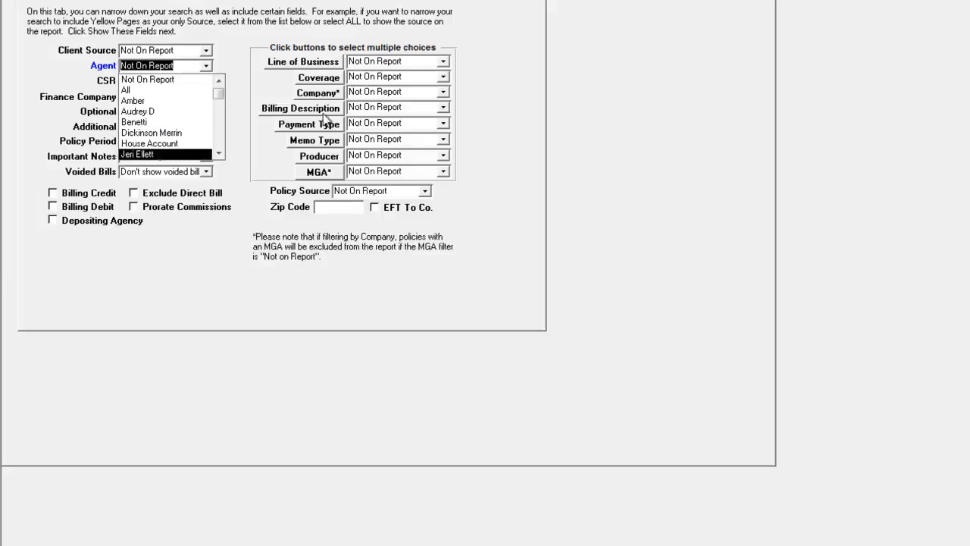
{"action": "left_click", "coordinate": [448, 92]}
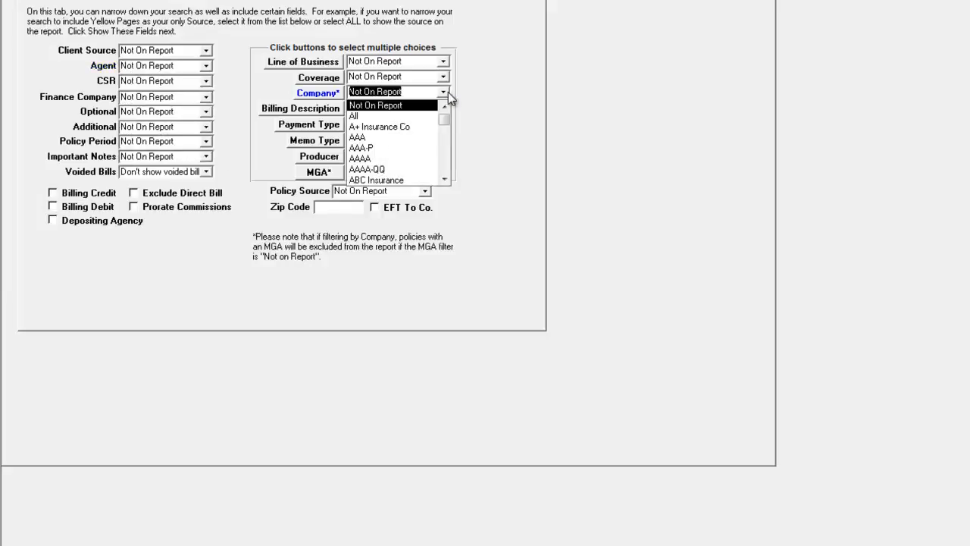
Step: Pick AAA-P, All About, All Seasons, All Weather and All Line companies, then discard the selection
{"action": "left_click", "coordinate": [331, 94]}
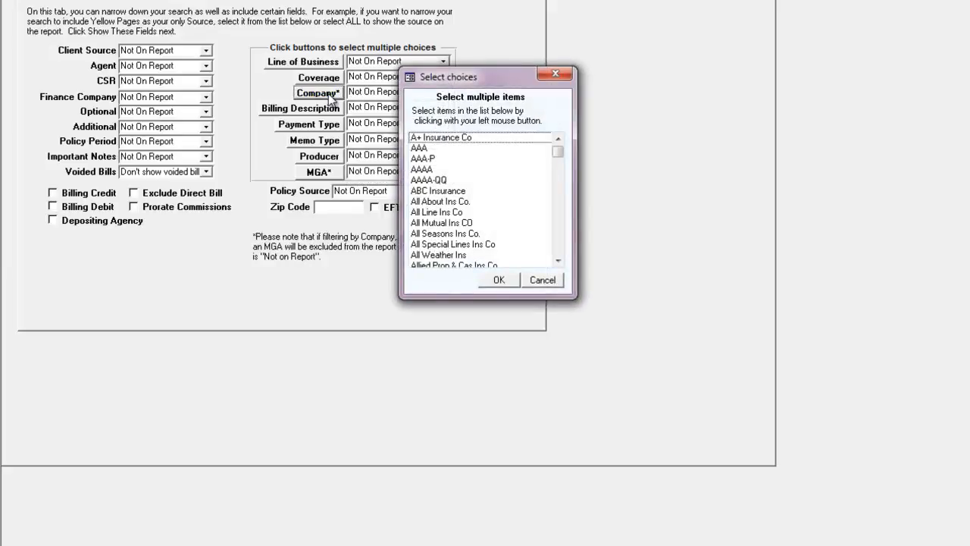
{"action": "left_click", "coordinate": [421, 159]}
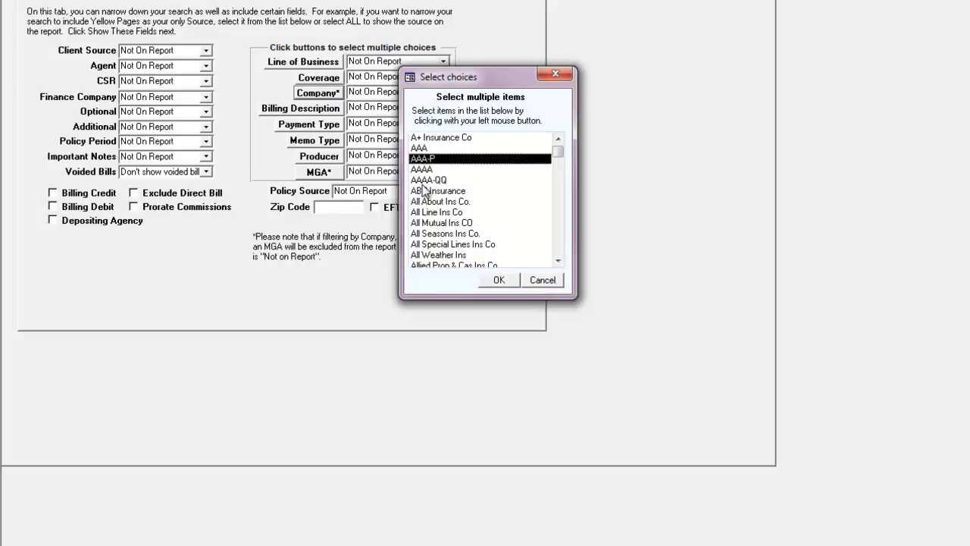
{"action": "left_click", "coordinate": [423, 202]}
{"action": "left_click", "coordinate": [443, 234]}
{"action": "left_click", "coordinate": [435, 255]}
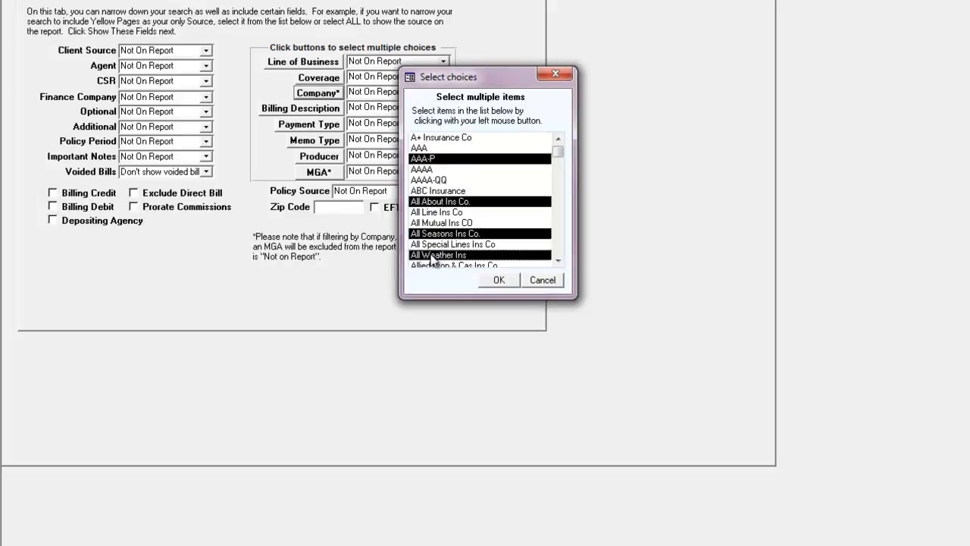
{"action": "left_click", "coordinate": [436, 213]}
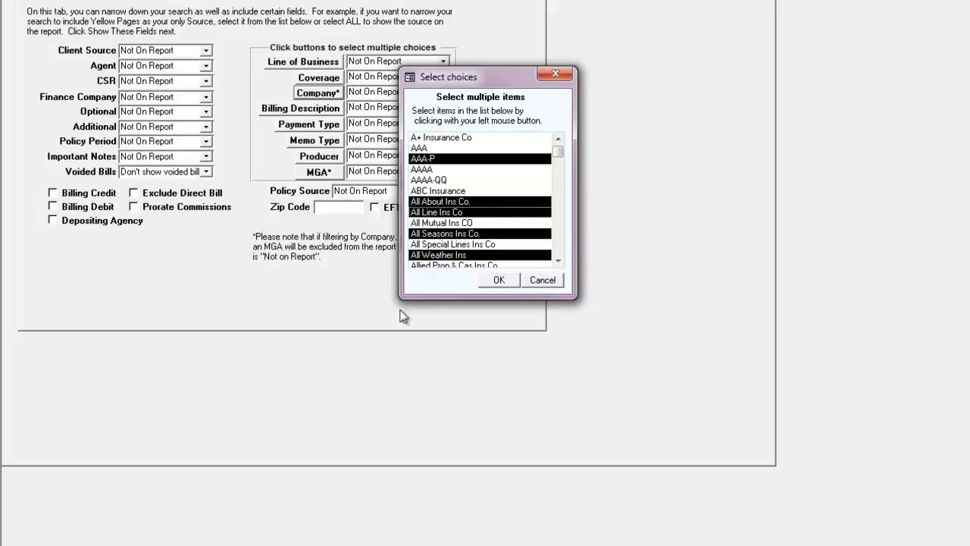
{"action": "left_click", "coordinate": [548, 279]}
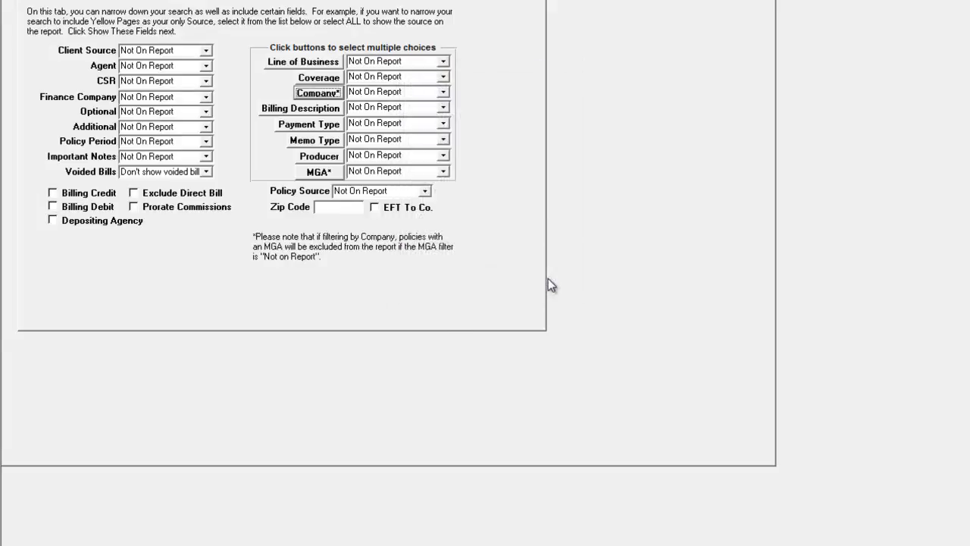
Step: Select Cancelled, DP of AP and Monthly Payment billing descriptions, then discard the selection
{"action": "left_click", "coordinate": [326, 113]}
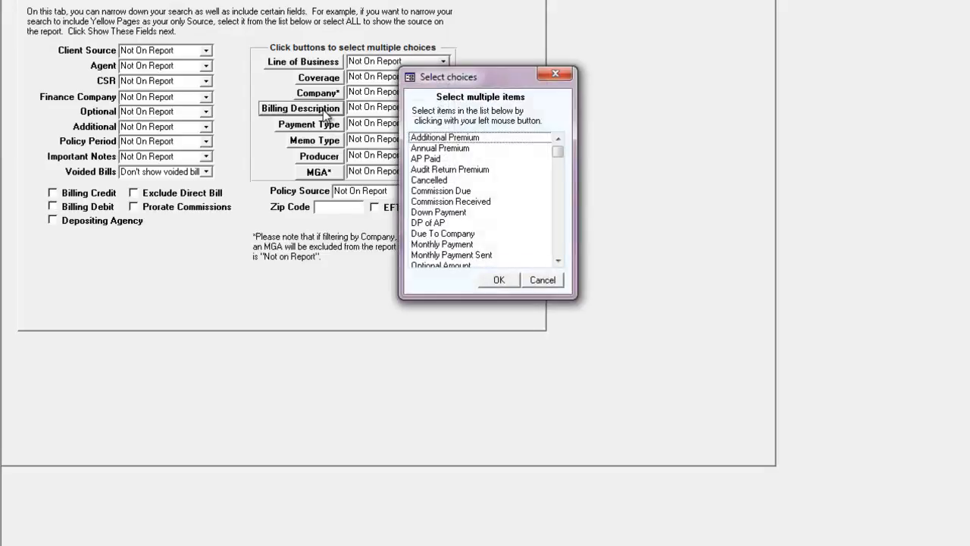
{"action": "left_click", "coordinate": [429, 180]}
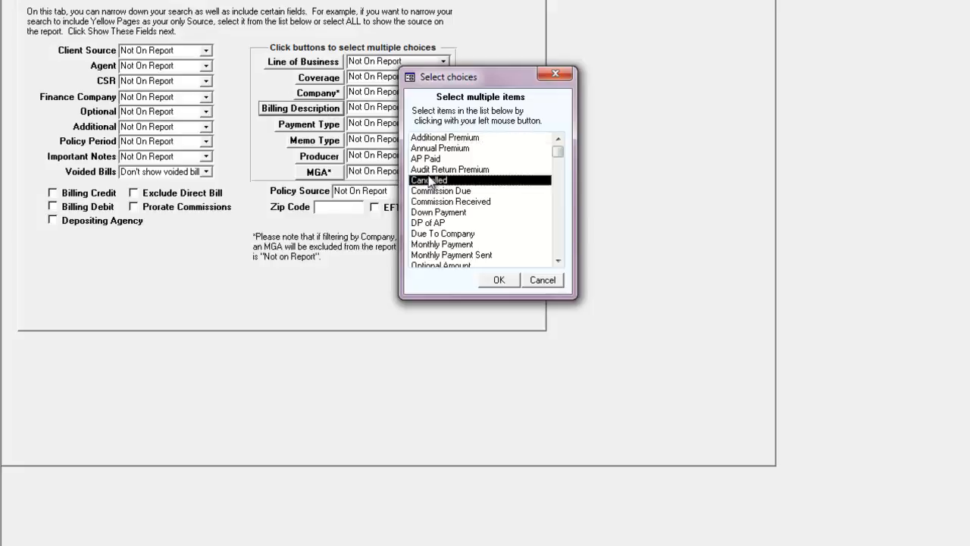
{"action": "left_click", "coordinate": [426, 222]}
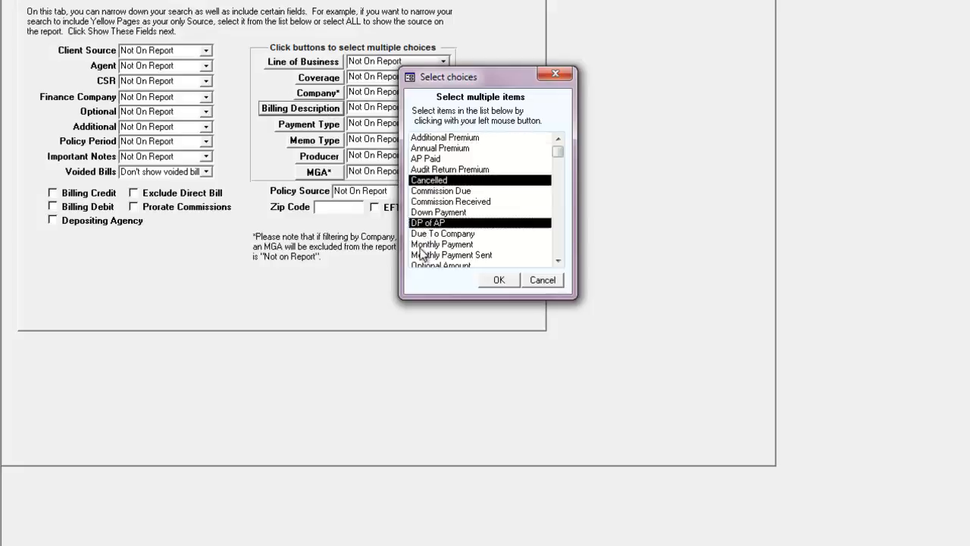
{"action": "left_click", "coordinate": [424, 244]}
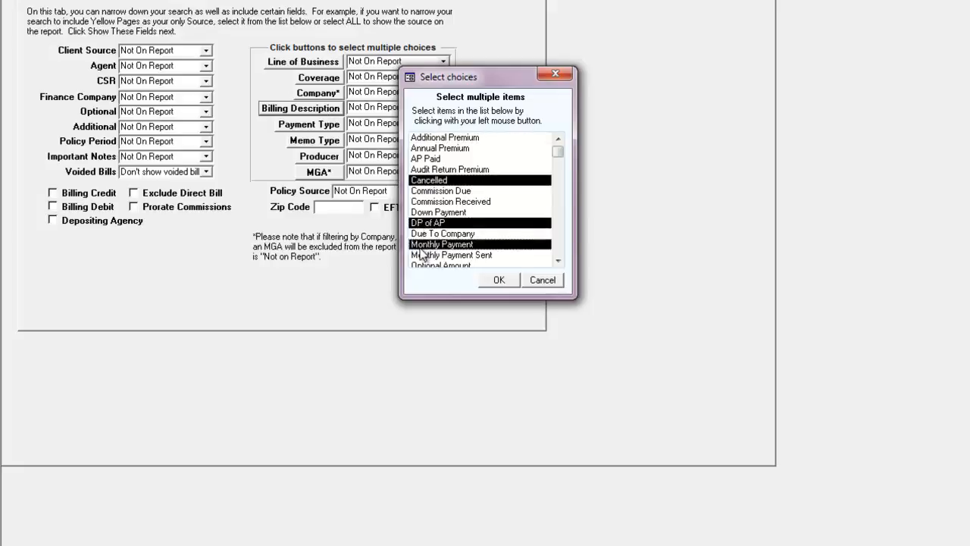
{"action": "left_click", "coordinate": [430, 201]}
{"action": "left_click", "coordinate": [544, 281]}
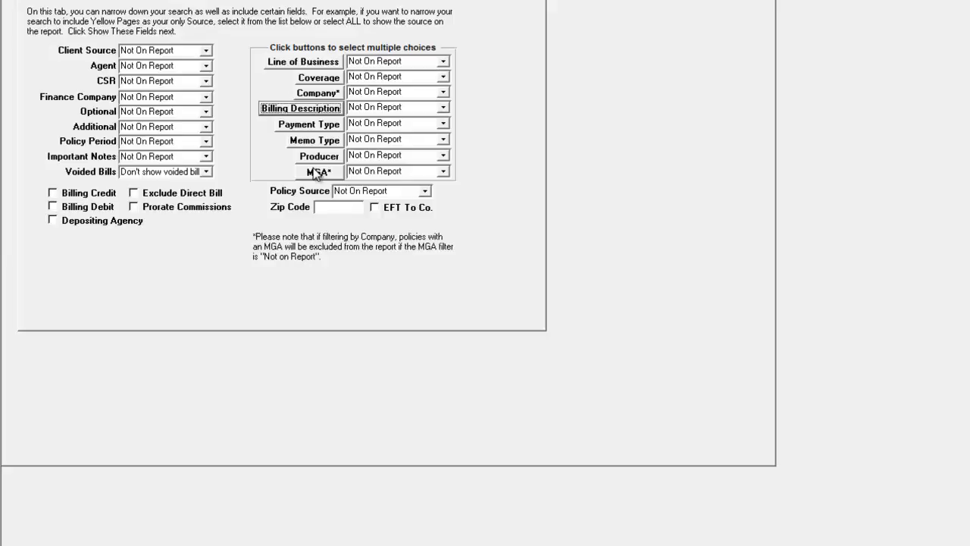
Step: Leave the payment type filter unset and move on to choosing displayed fields
{"action": "left_click", "coordinate": [316, 128]}
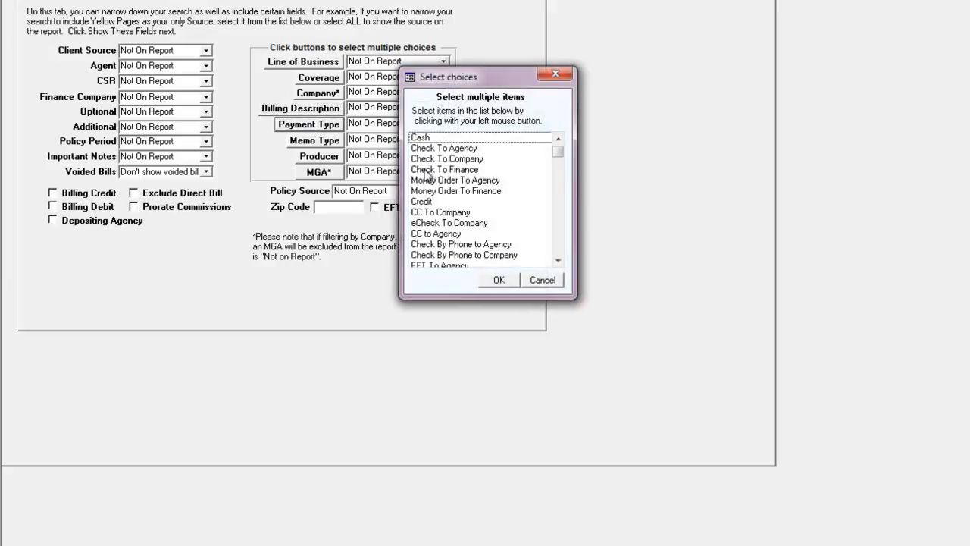
{"action": "left_click", "coordinate": [552, 282]}
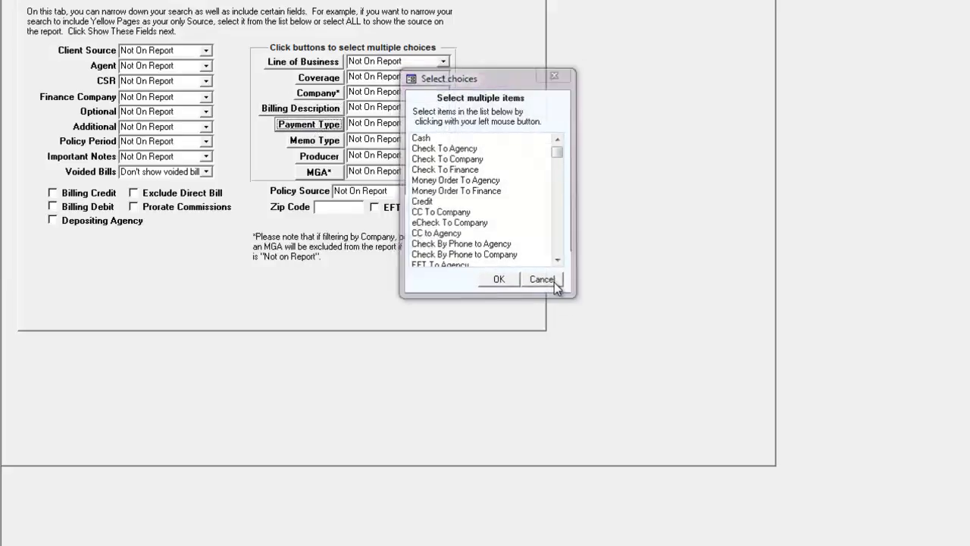
{"action": "left_click", "coordinate": [153, 2]}
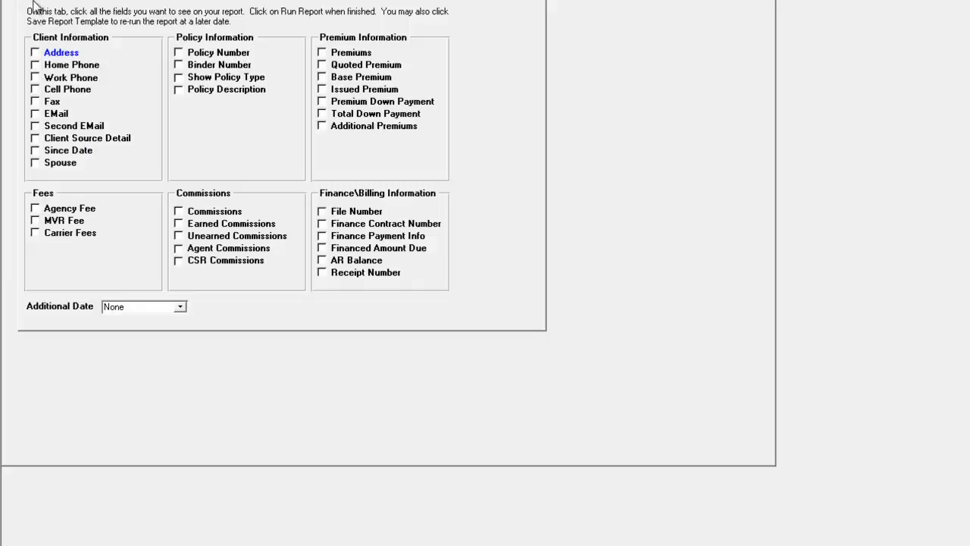
Step: Add Address, EMail and Spouse to the report's fields
{"action": "left_click", "coordinate": [41, 53]}
{"action": "left_click", "coordinate": [36, 116]}
{"action": "left_click", "coordinate": [38, 164]}
Step: Choose November as the birthday month and generate the report preview
{"action": "left_click", "coordinate": [55, 1]}
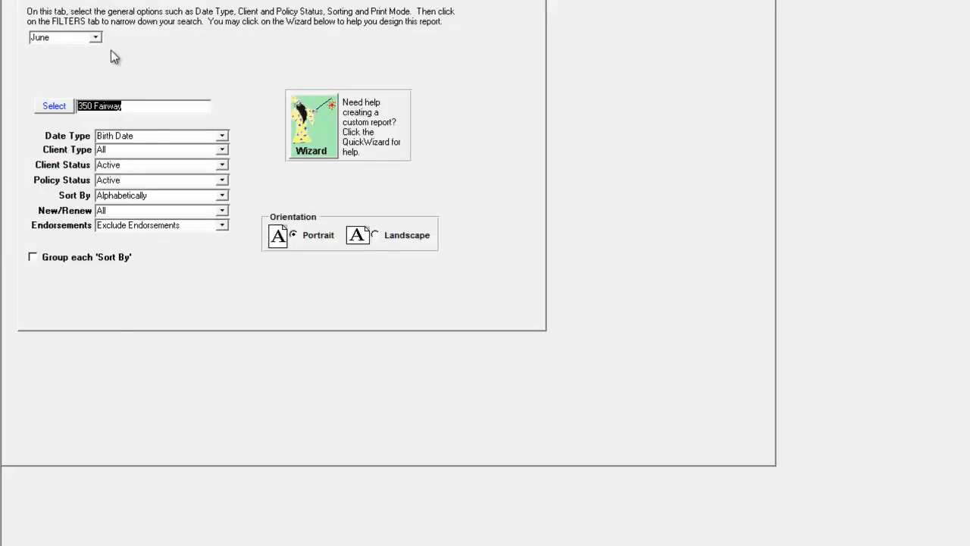
{"action": "left_click", "coordinate": [96, 38]}
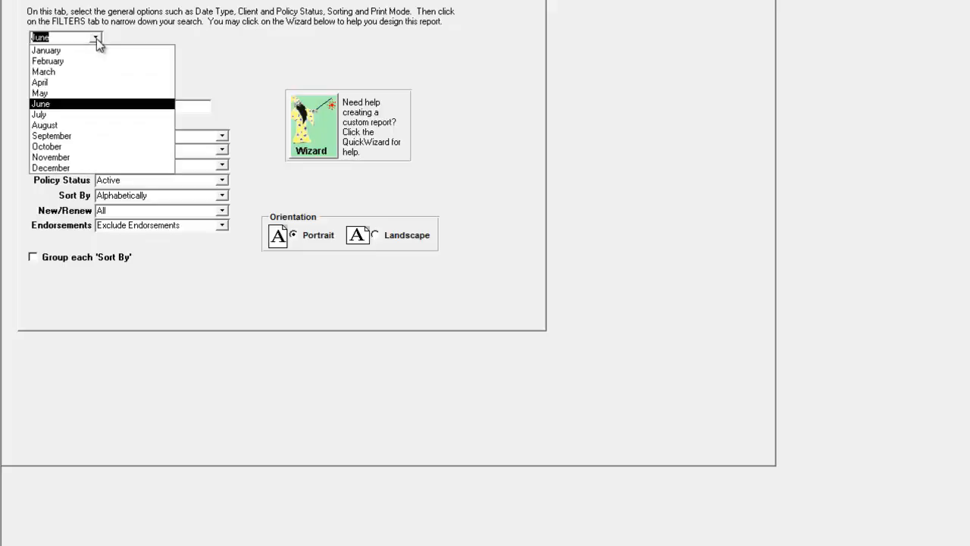
{"action": "left_click", "coordinate": [65, 157]}
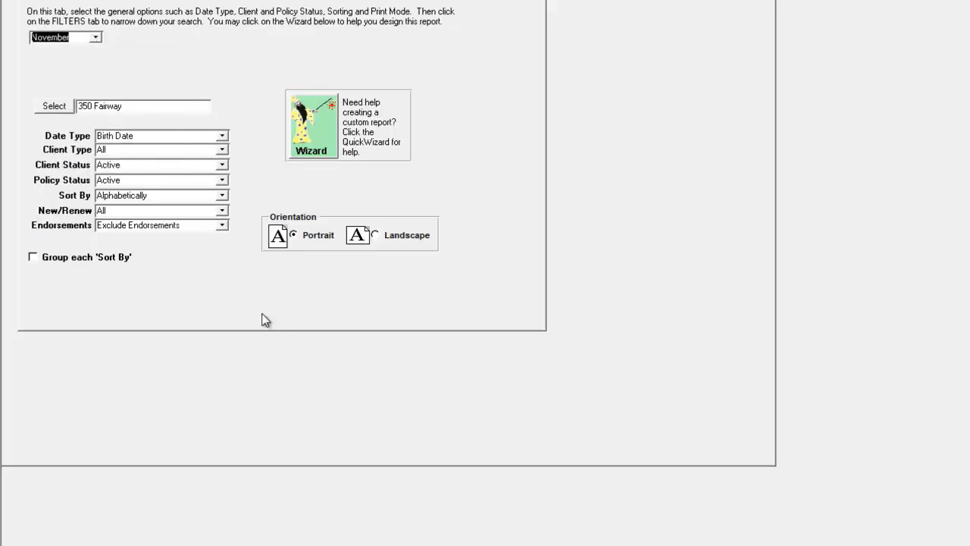
{"action": "key", "text": "Tab"}
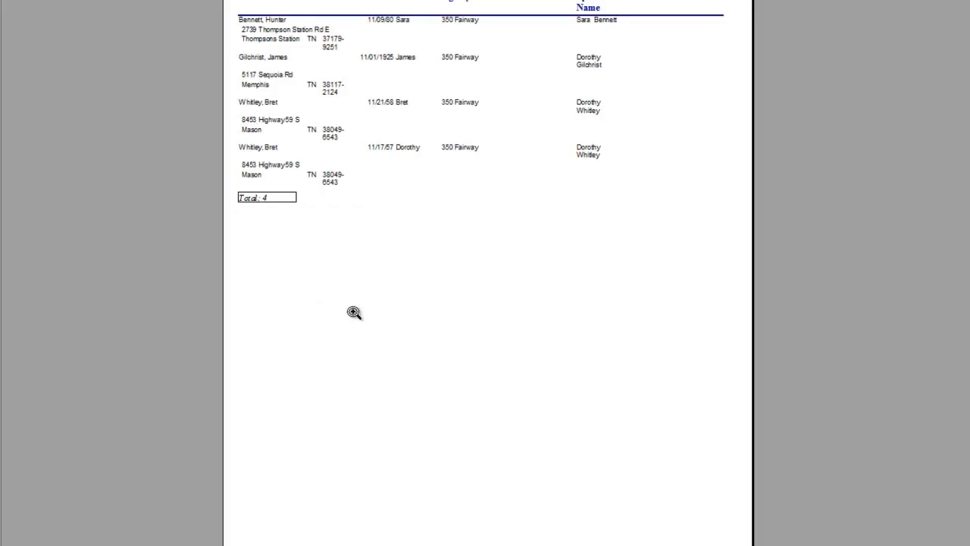
{"action": "left_click", "coordinate": [470, 142]}
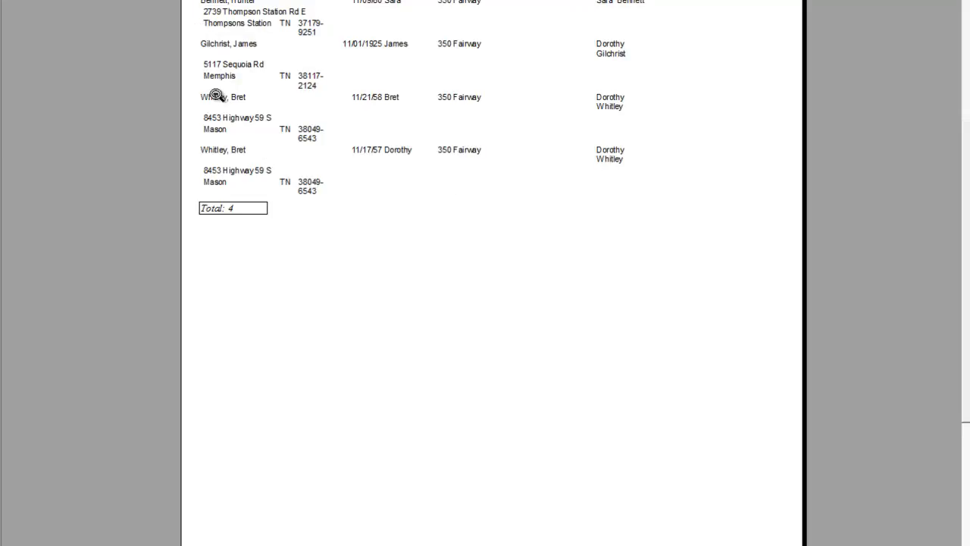
Step: Scroll through the November birthday report preview
{"action": "scroll", "coordinate": [357, 433], "scroll_direction": "up", "scroll_amount": 2}
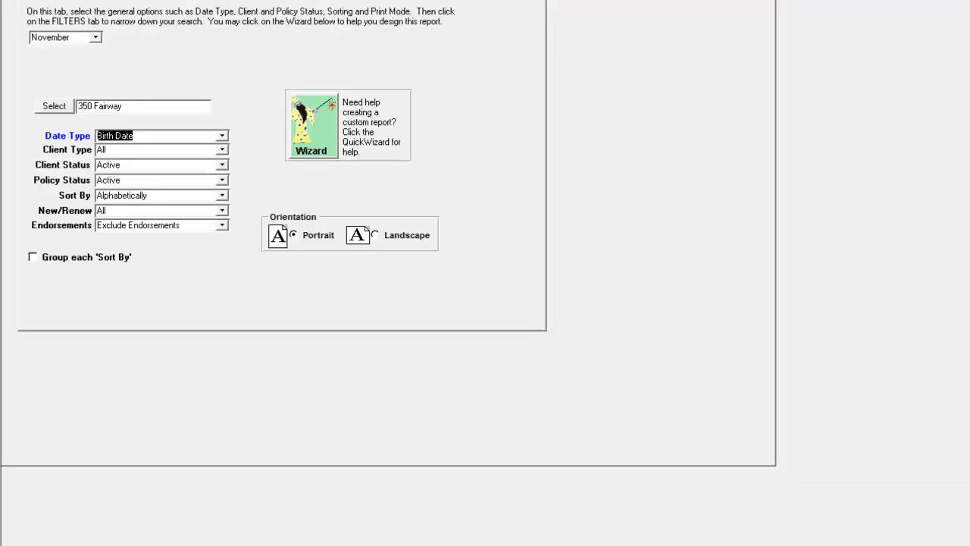
Step: Switch the layout to landscape and widen the Agency and Email columns
{"action": "left_click", "coordinate": [374, 235]}
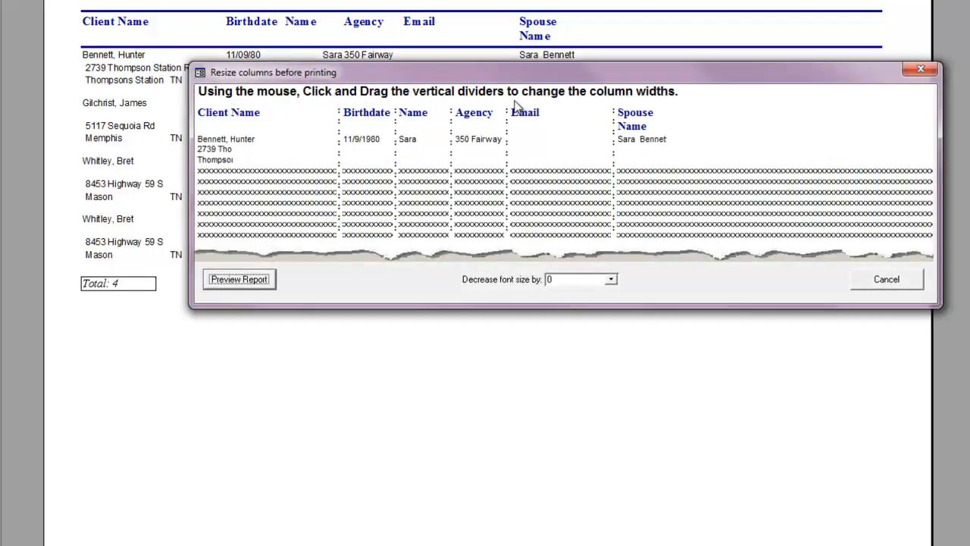
{"action": "left_click_drag", "start_coordinate": [507, 126], "coordinate": [566, 127]}
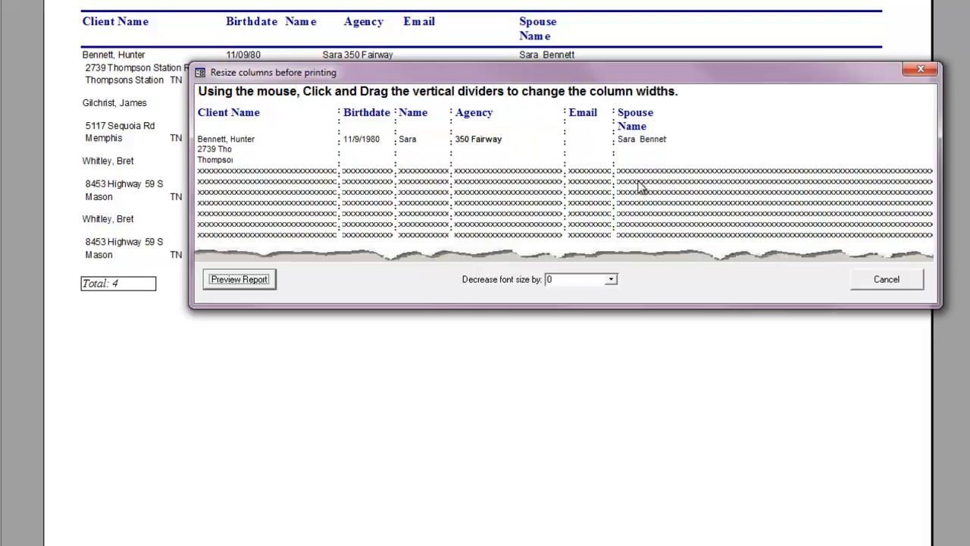
{"action": "left_click_drag", "start_coordinate": [612, 156], "coordinate": [682, 156]}
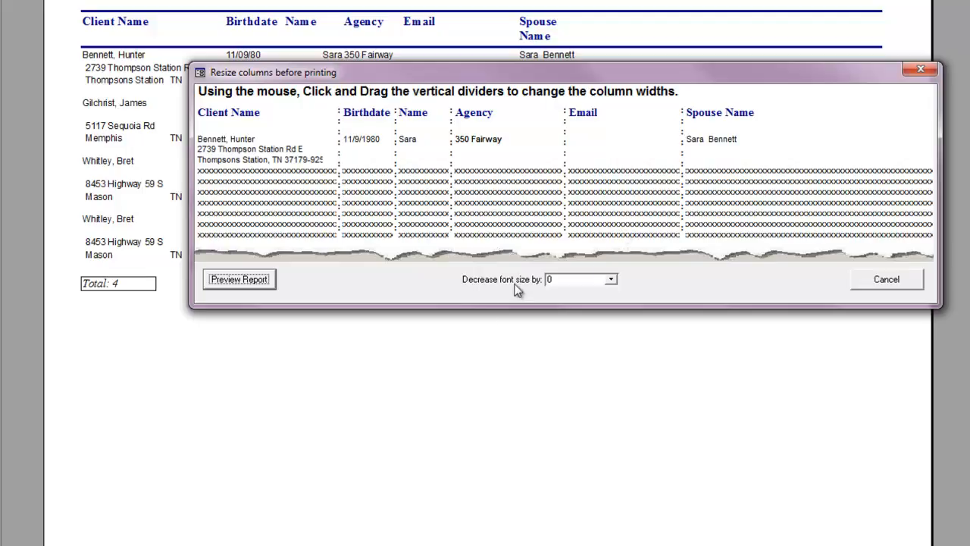
Step: Try smaller font sizes, restore the normal size, and preview the resized report
{"action": "left_click", "coordinate": [613, 281]}
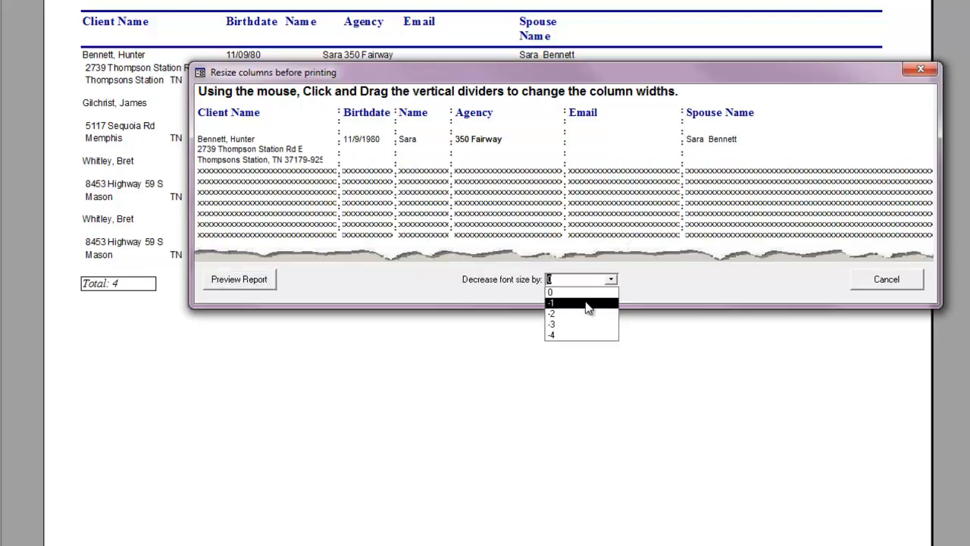
{"action": "left_click", "coordinate": [589, 305]}
{"action": "left_click", "coordinate": [611, 280]}
{"action": "left_click", "coordinate": [594, 322]}
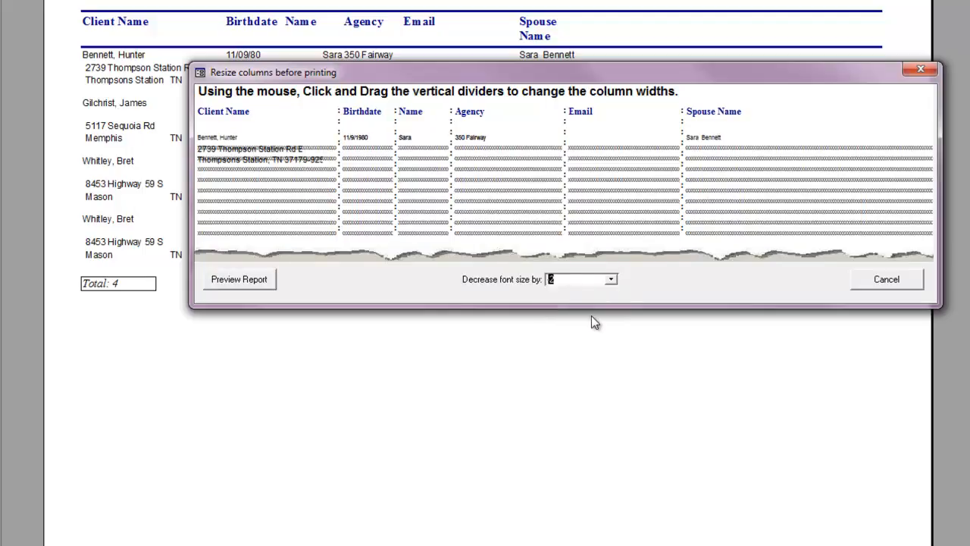
{"action": "left_click", "coordinate": [611, 281]}
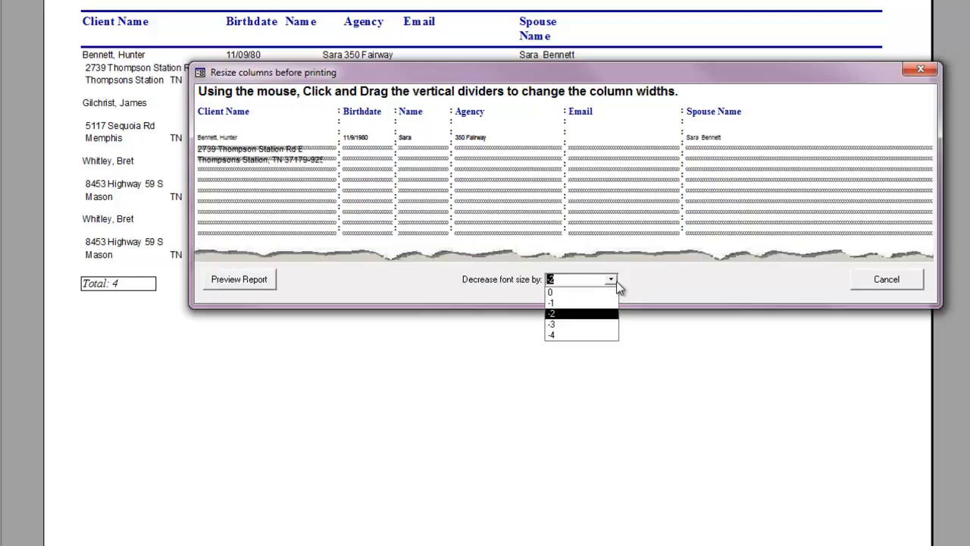
{"action": "left_click", "coordinate": [573, 292]}
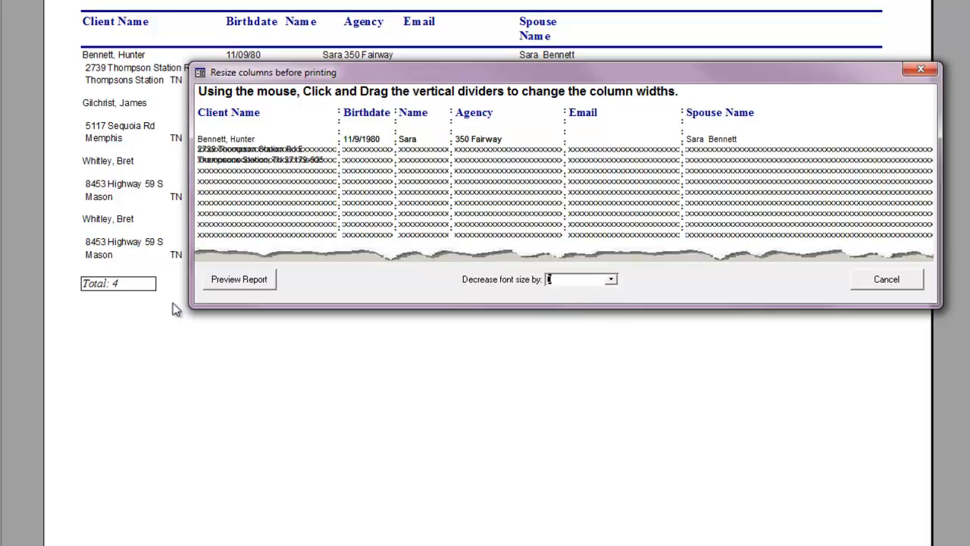
{"action": "left_click", "coordinate": [235, 280]}
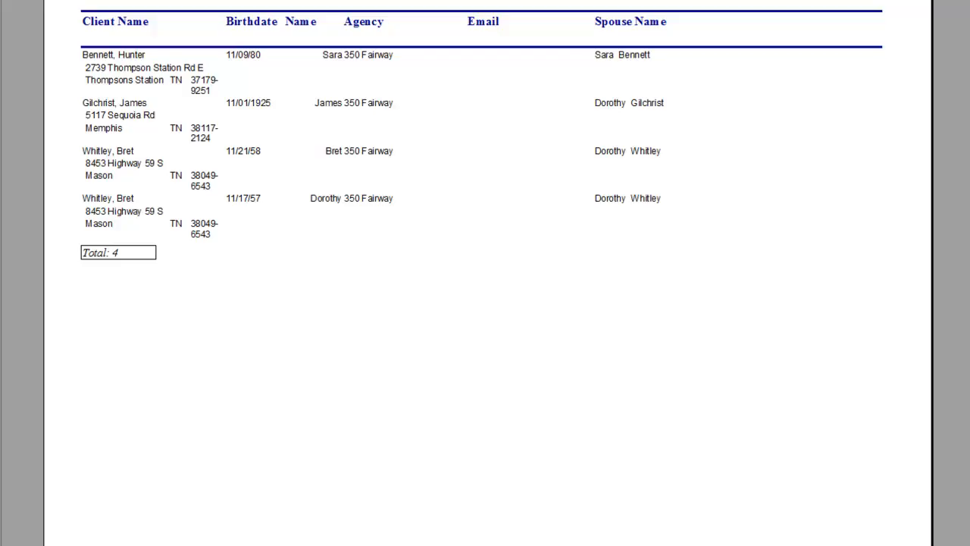
Step: Close the report preview with Esc
{"action": "key", "text": "Escape"}
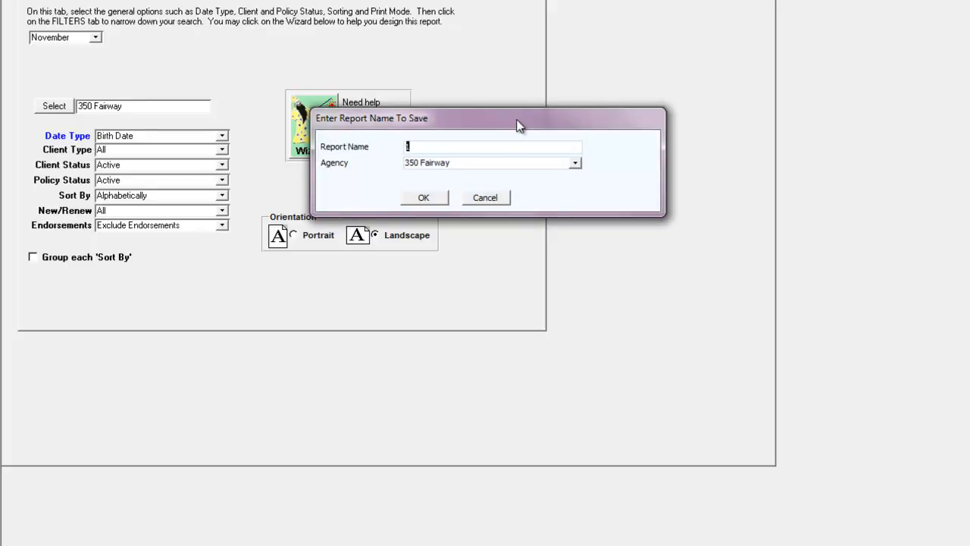
Step: Enter the report name 'BDAY Report with Spouse name', correcting a typo
{"action": "type", "text": "BDAY REp"}
{"action": "key", "text": "BackSpace"}
{"action": "key", "text": "BackSpace"}
{"action": "type", "text": "eport with Spous"}
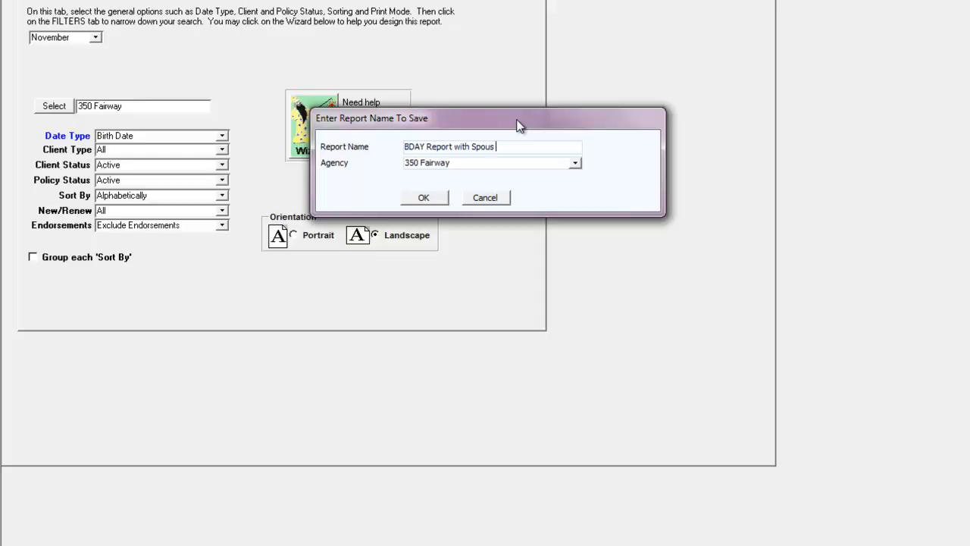
{"action": "type", "text": "e name"}
Step: Save 'BDAY Report with Spouse name' for All agencies and select it among the custom reports
{"action": "left_click", "coordinate": [578, 165]}
{"action": "left_click", "coordinate": [469, 178]}
{"action": "left_click", "coordinate": [425, 198]}
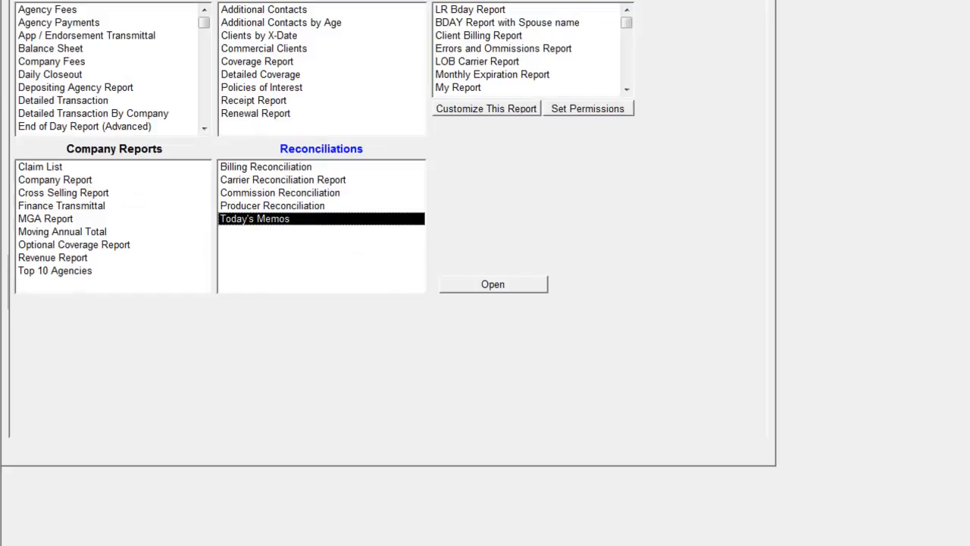
{"action": "left_click", "coordinate": [464, 22]}
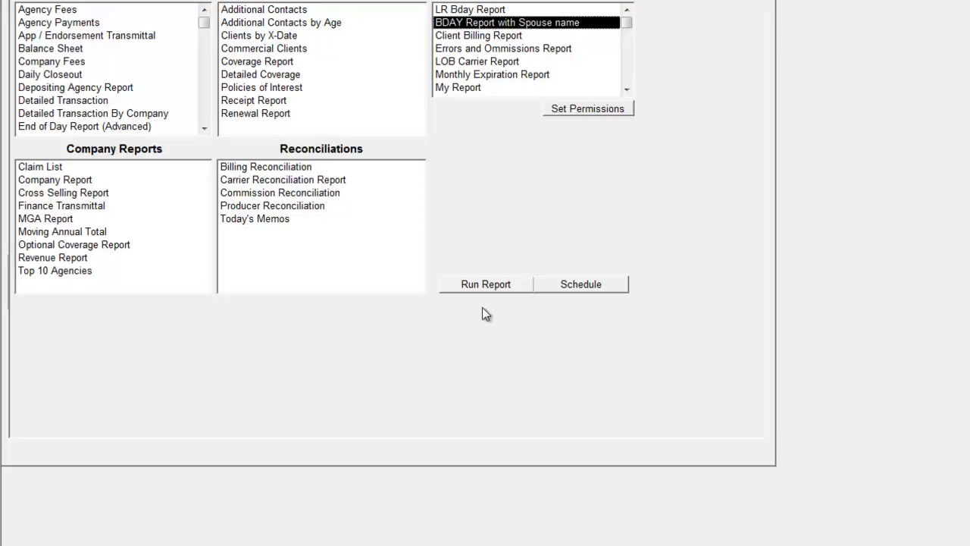
Step: Rerun the saved birthday report for December, close its preview, and pick the Errors and Omissions Report entry
{"action": "left_click", "coordinate": [473, 283]}
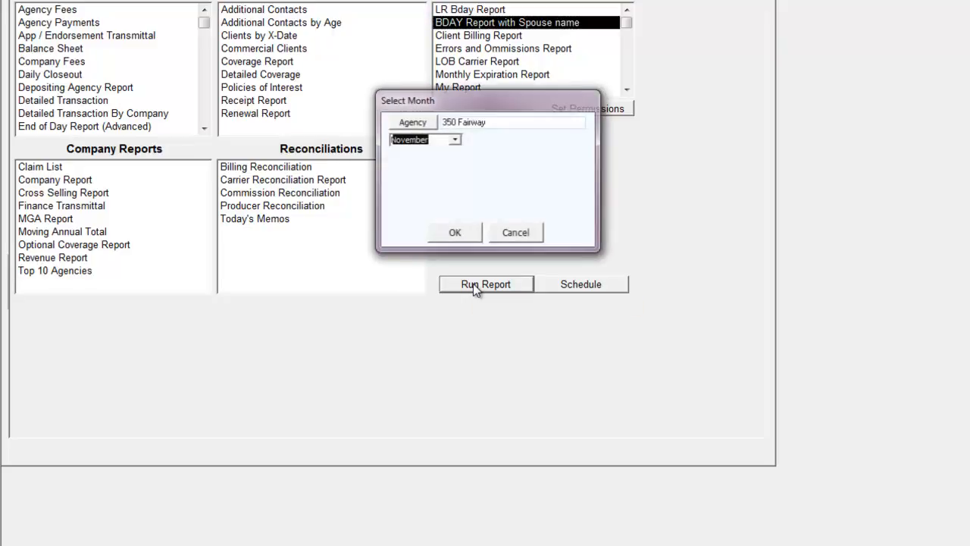
{"action": "left_click", "coordinate": [454, 140]}
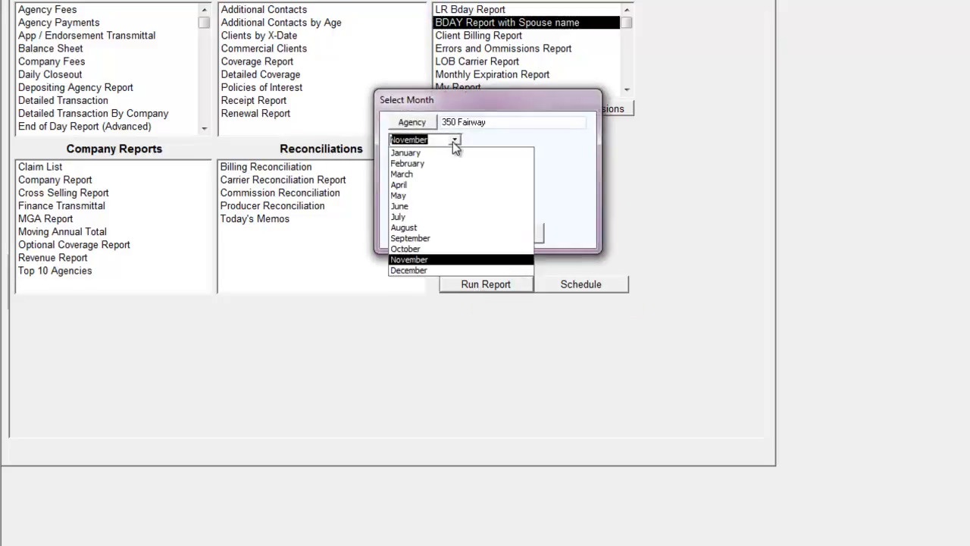
{"action": "left_click", "coordinate": [404, 270]}
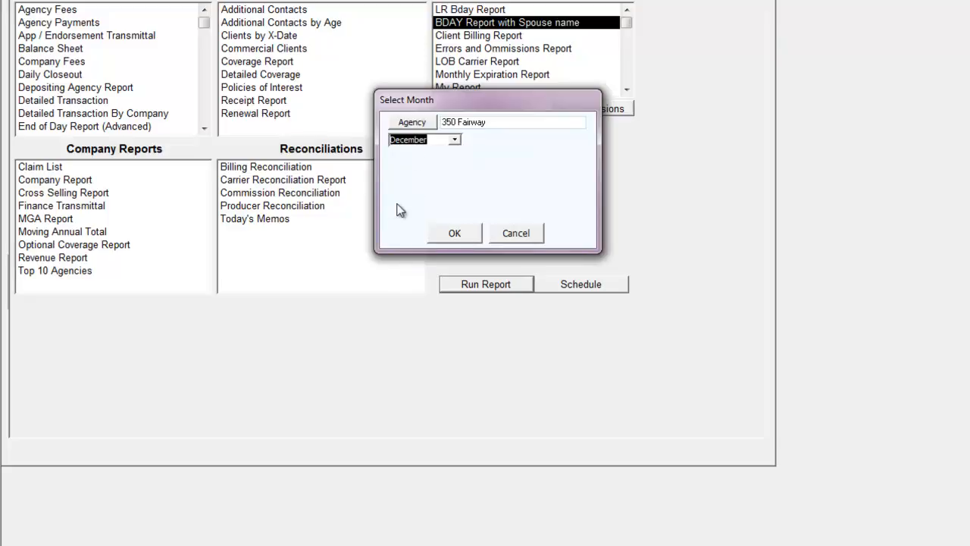
{"action": "left_click", "coordinate": [452, 233]}
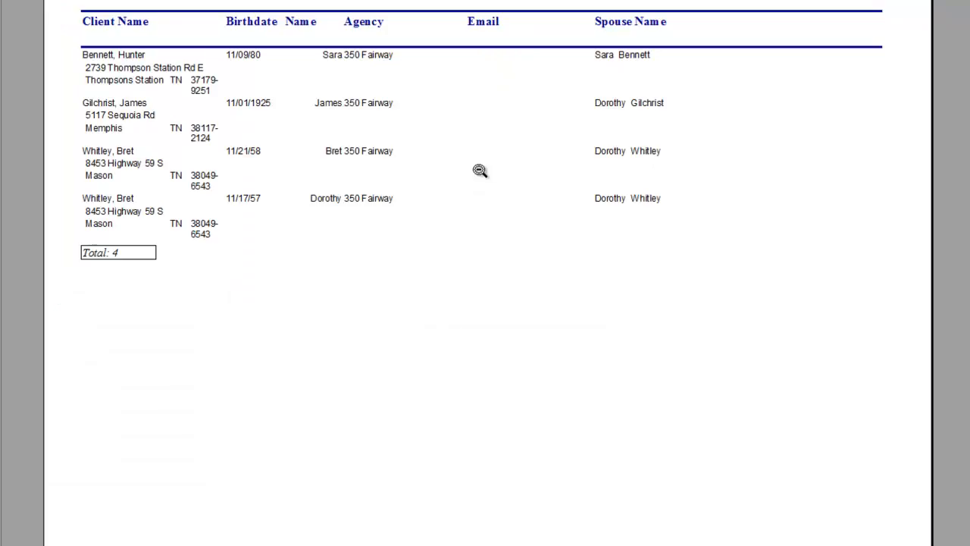
{"action": "key", "text": "Escape"}
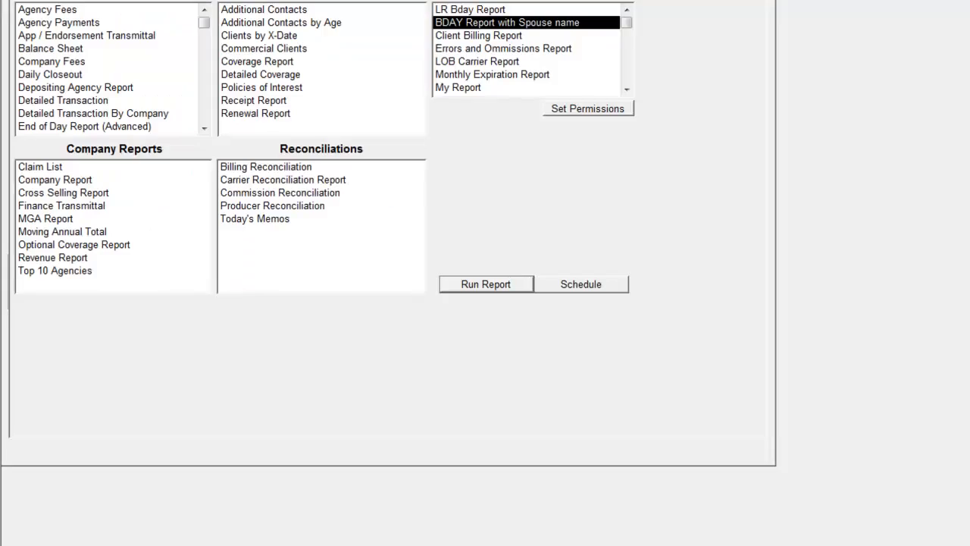
{"action": "left_click", "coordinate": [494, 50]}
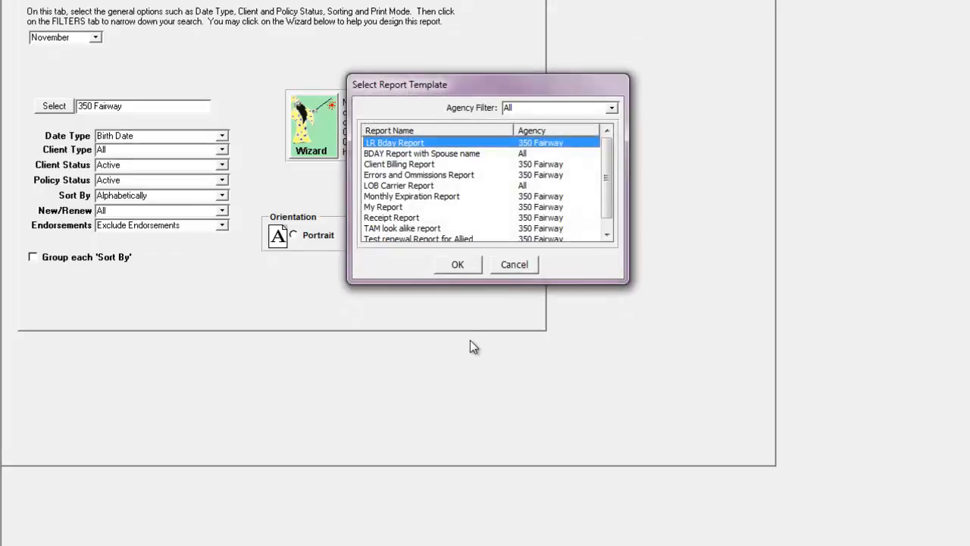
Step: Load the Client Billing Report template, cancelling the date range prompt without running it
{"action": "left_click", "coordinate": [417, 166]}
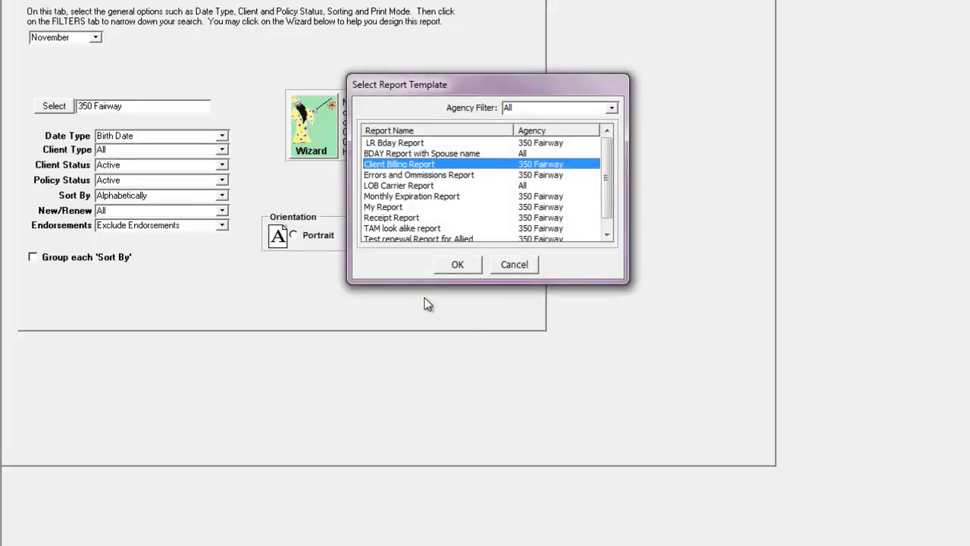
{"action": "left_click", "coordinate": [458, 265]}
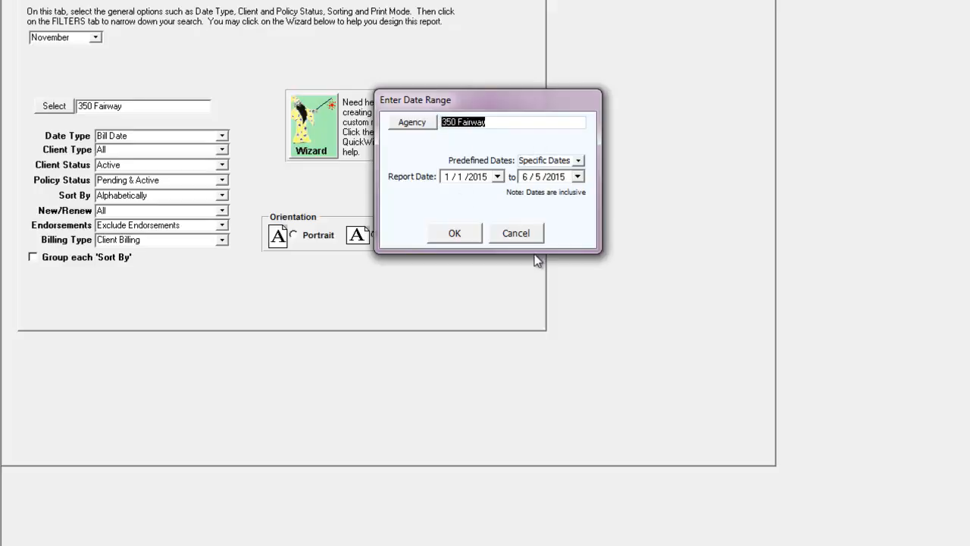
{"action": "left_click", "coordinate": [532, 234]}
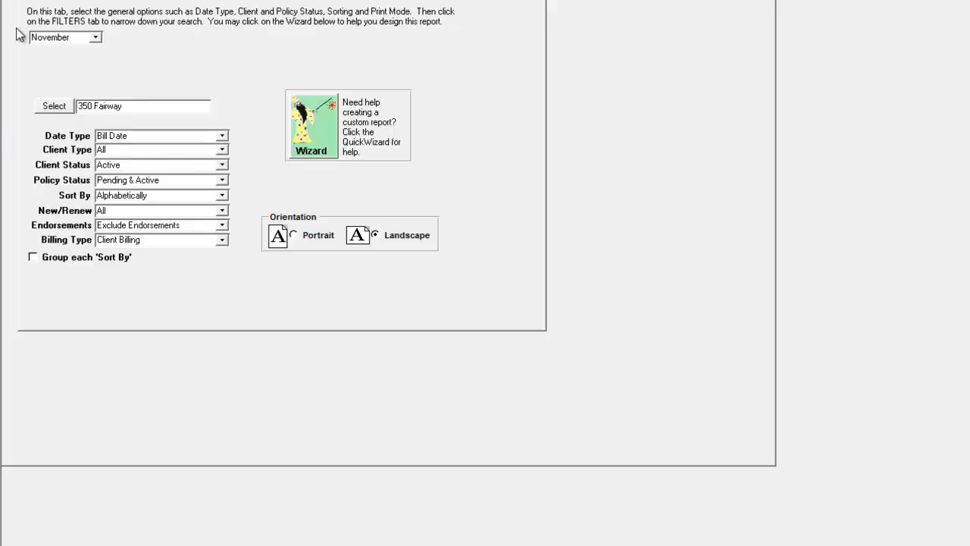
Step: Filter the Client Billing report by company to test company11 and LR Insurance Co, then bring up the save prompt with Ctrl+S
{"action": "left_click", "coordinate": [88, 2]}
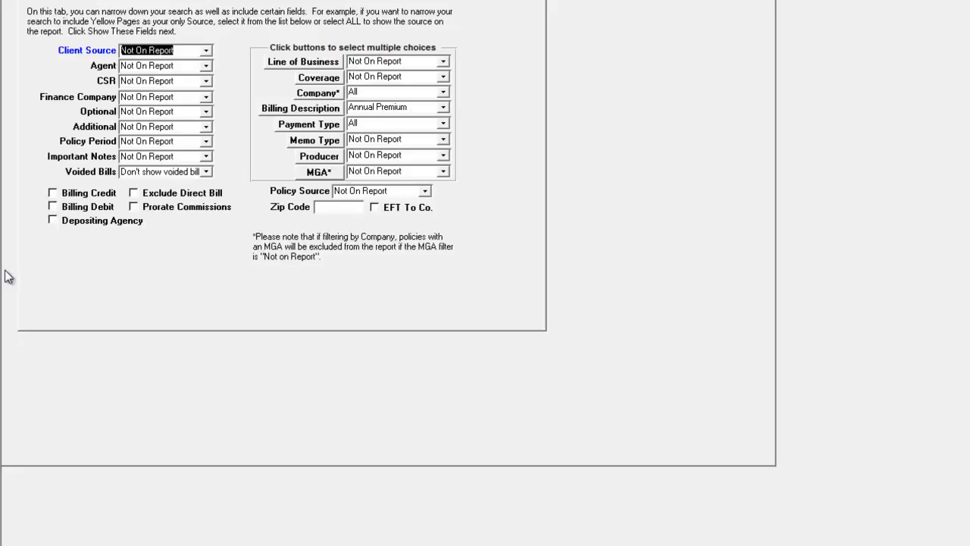
{"action": "left_click", "coordinate": [320, 94]}
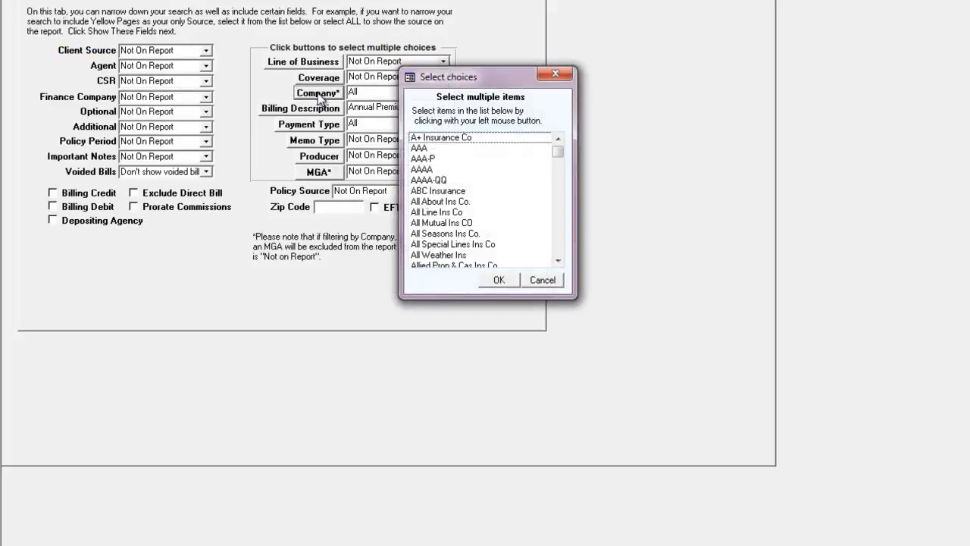
{"action": "key", "text": "t"}
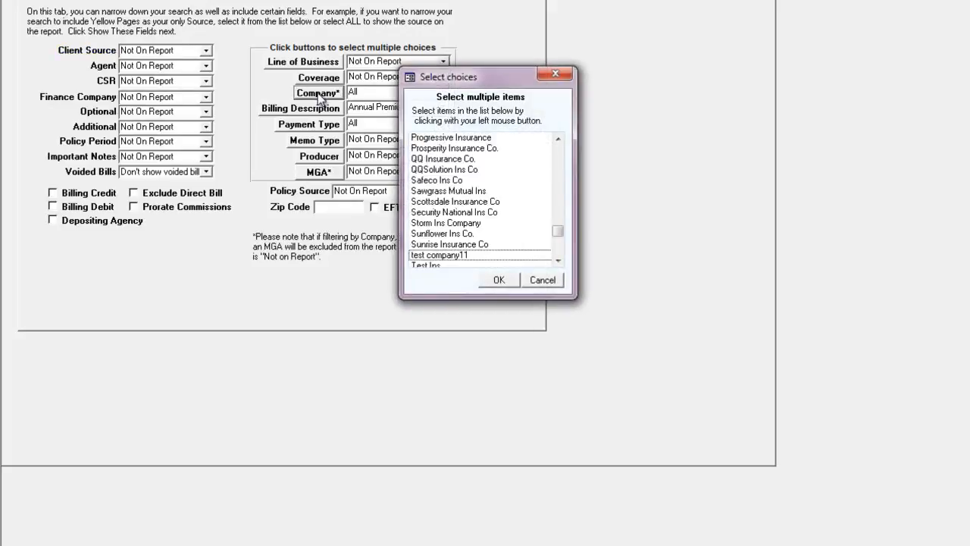
{"action": "left_click", "coordinate": [446, 256]}
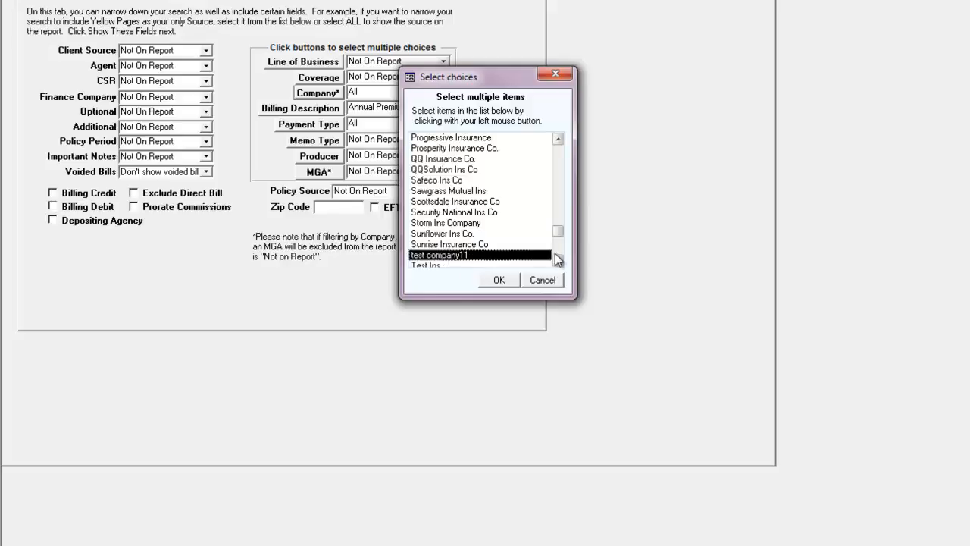
{"action": "scroll", "coordinate": [483, 250], "scroll_direction": "up", "scroll_amount": 6}
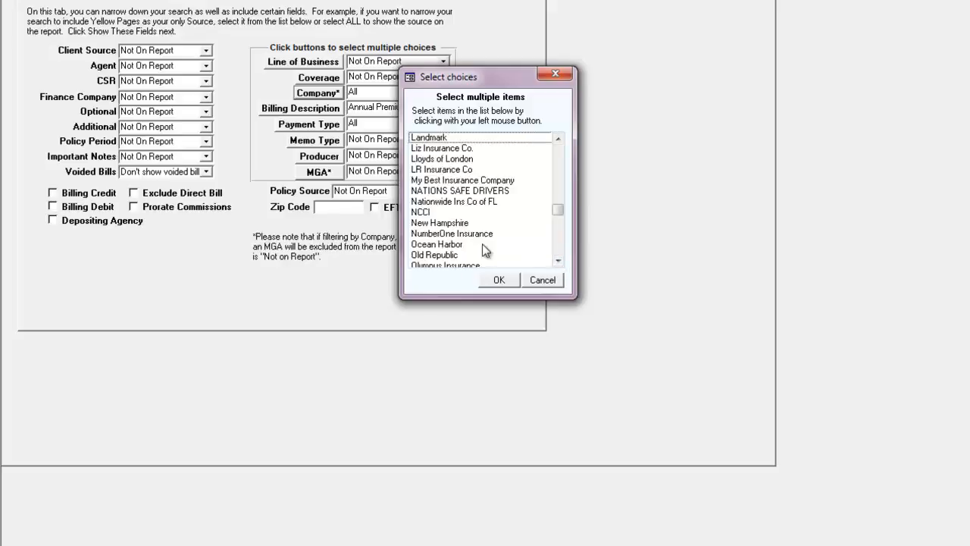
{"action": "left_click", "coordinate": [446, 169]}
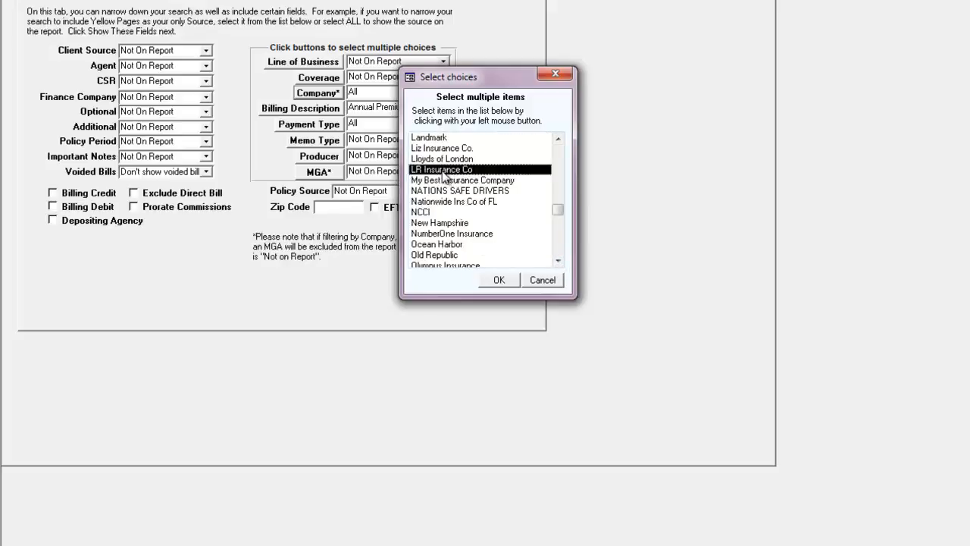
{"action": "left_click", "coordinate": [499, 280]}
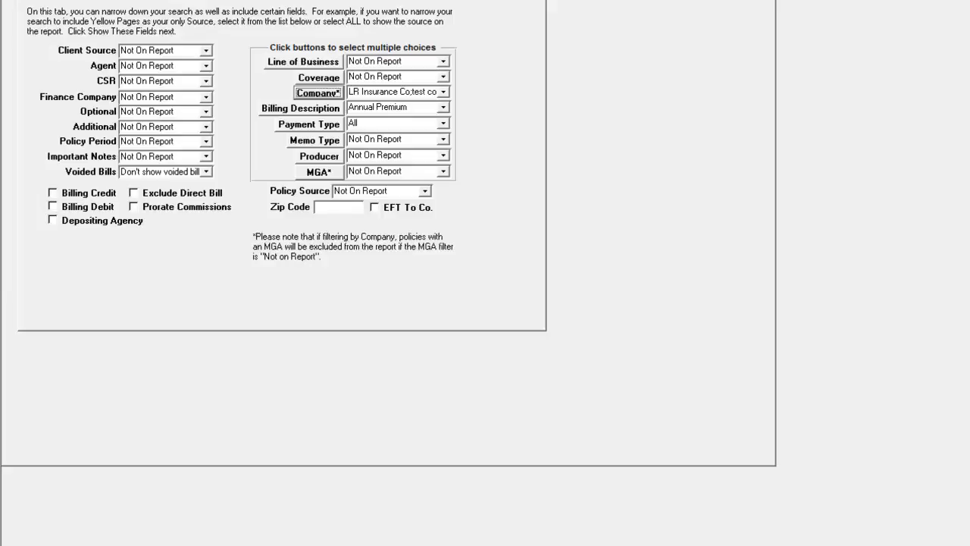
{"action": "key", "text": "ctrl+s"}
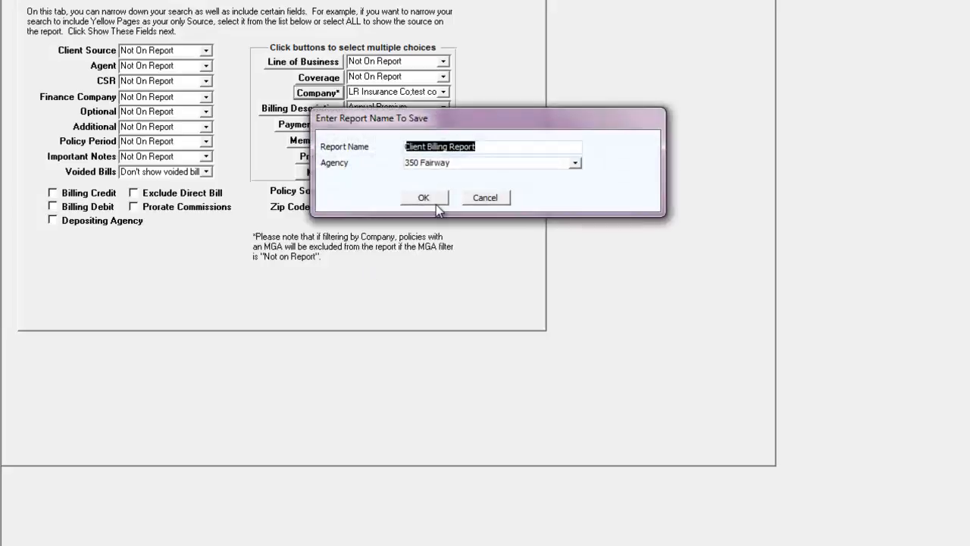
Step: Save the template as 'Client Billing Report' and check the full list of filtered companies
{"action": "left_click", "coordinate": [436, 195]}
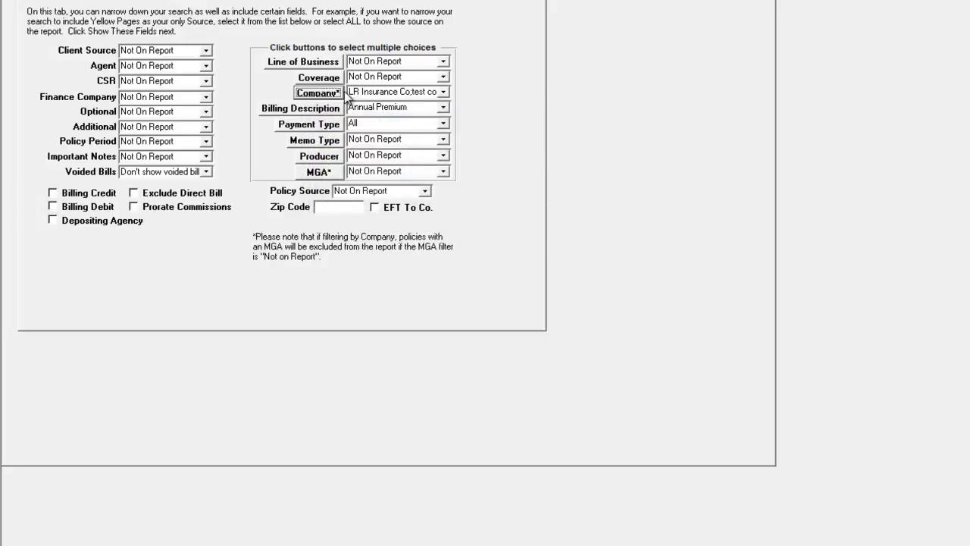
{"action": "left_click_drag", "start_coordinate": [350, 91], "coordinate": [453, 92]}
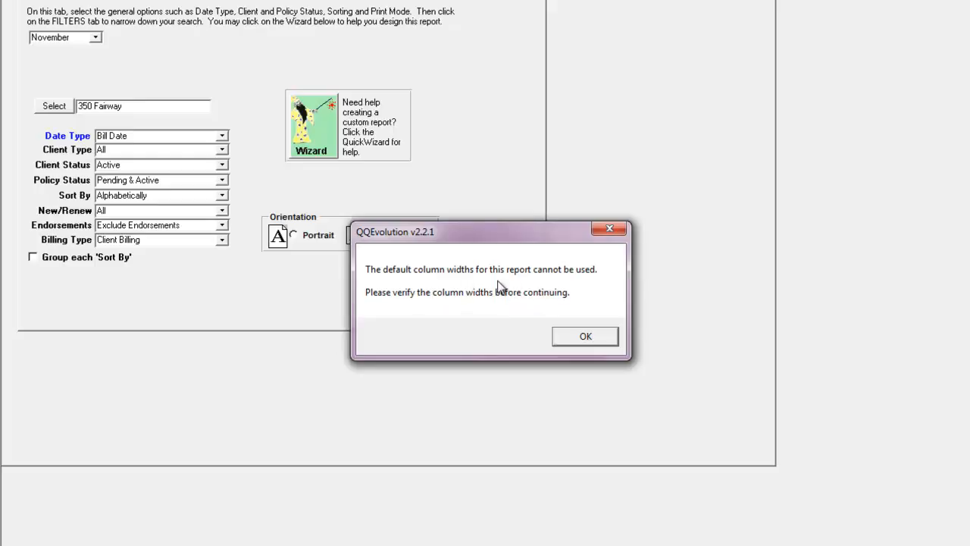
Step: After the column-width warning, widen the Payment Type and Description columns, then run the report
{"action": "left_click", "coordinate": [603, 336]}
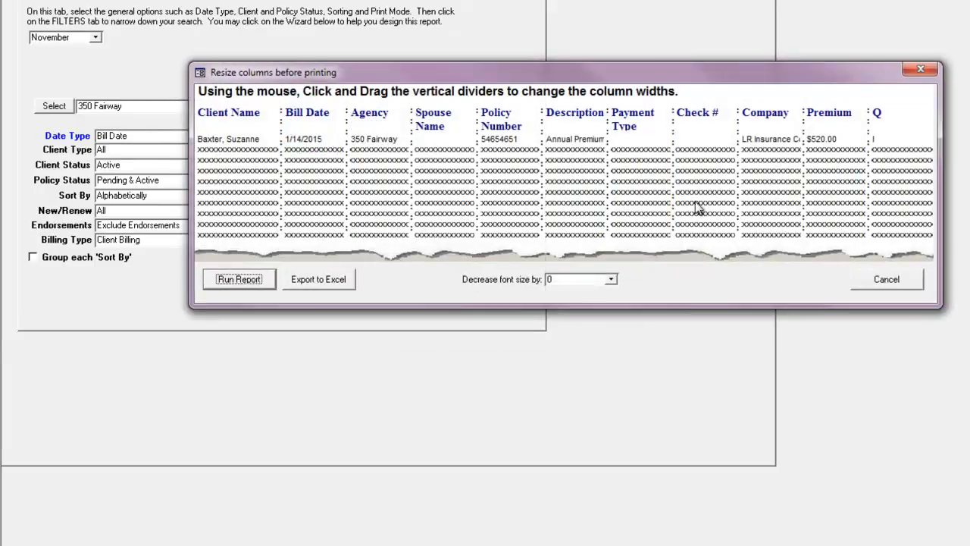
{"action": "left_click_drag", "start_coordinate": [673, 172], "coordinate": [705, 171]}
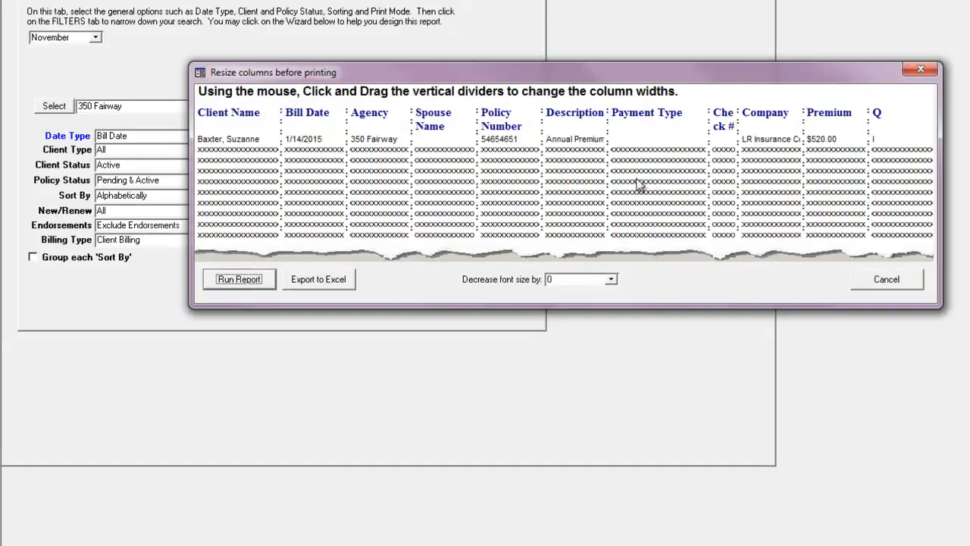
{"action": "left_click_drag", "start_coordinate": [611, 173], "coordinate": [667, 173]}
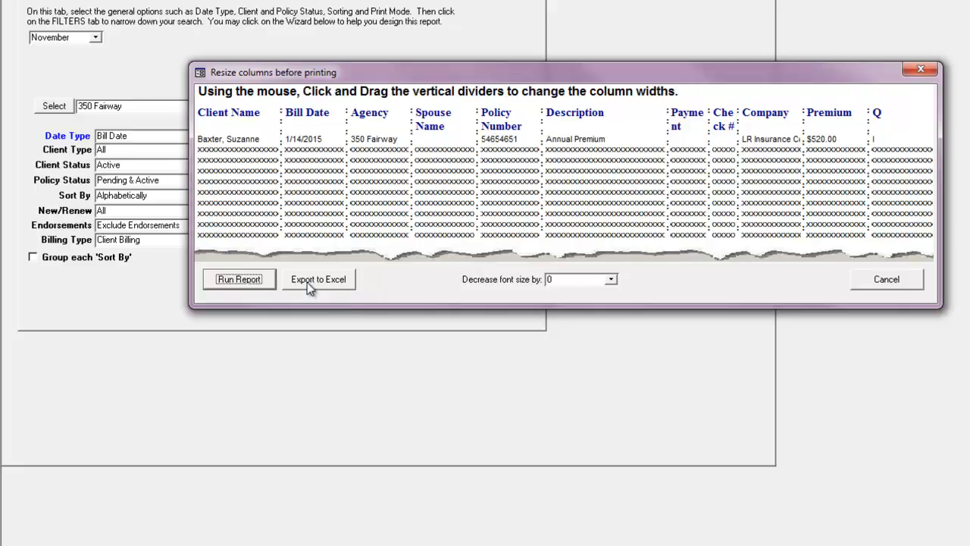
{"action": "left_click", "coordinate": [254, 284]}
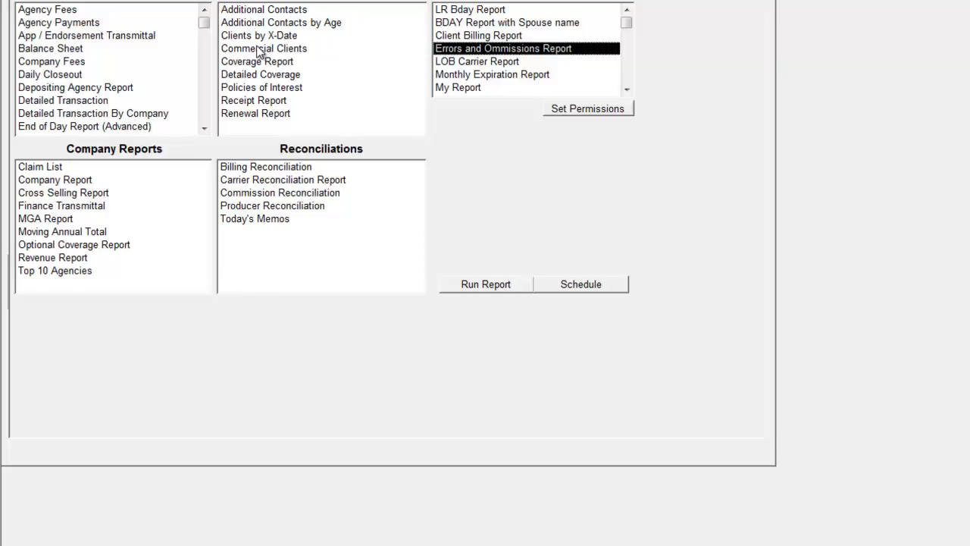
Step: Browse the report lists, select BDAY Report with Spouse name, and start scheduling it
{"action": "left_click", "coordinate": [250, 89]}
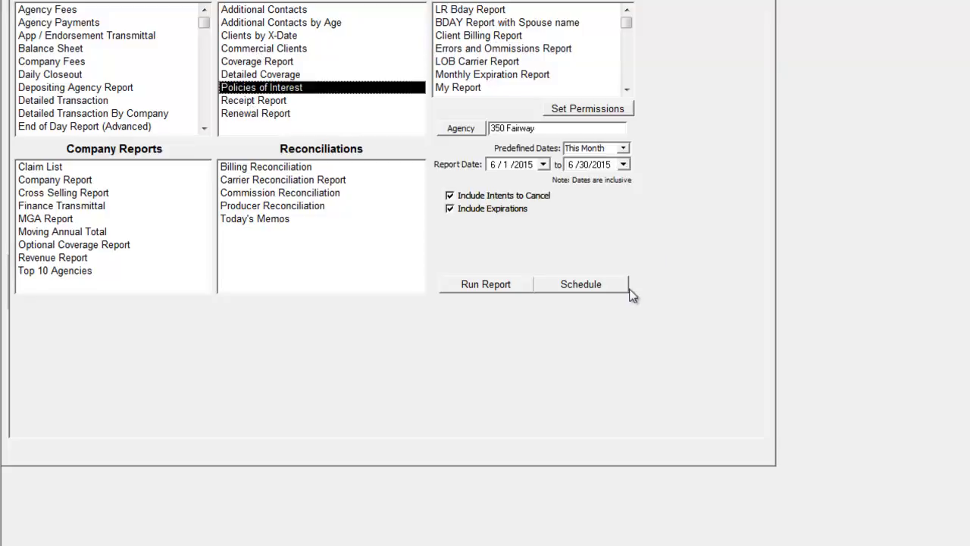
{"action": "left_click", "coordinate": [279, 194]}
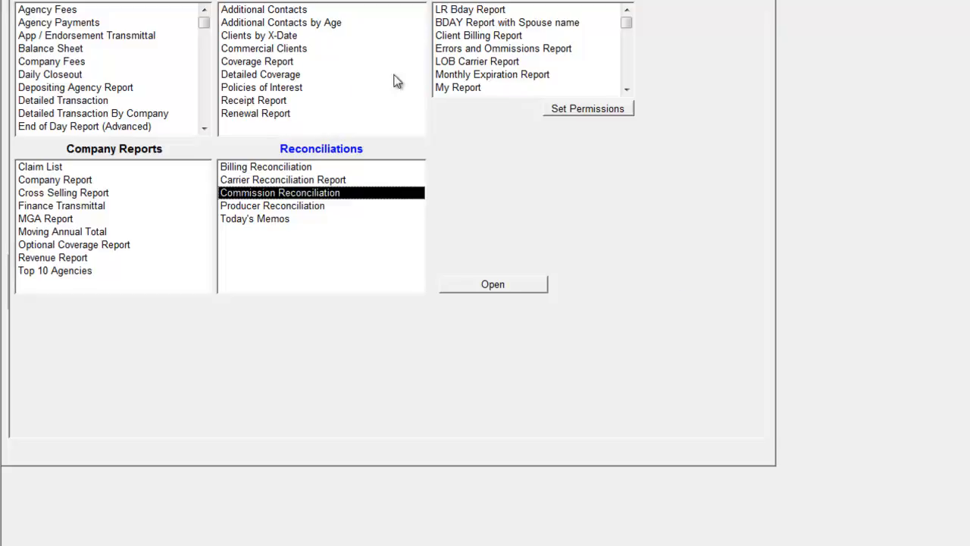
{"action": "left_click", "coordinate": [454, 64]}
{"action": "left_click", "coordinate": [453, 80]}
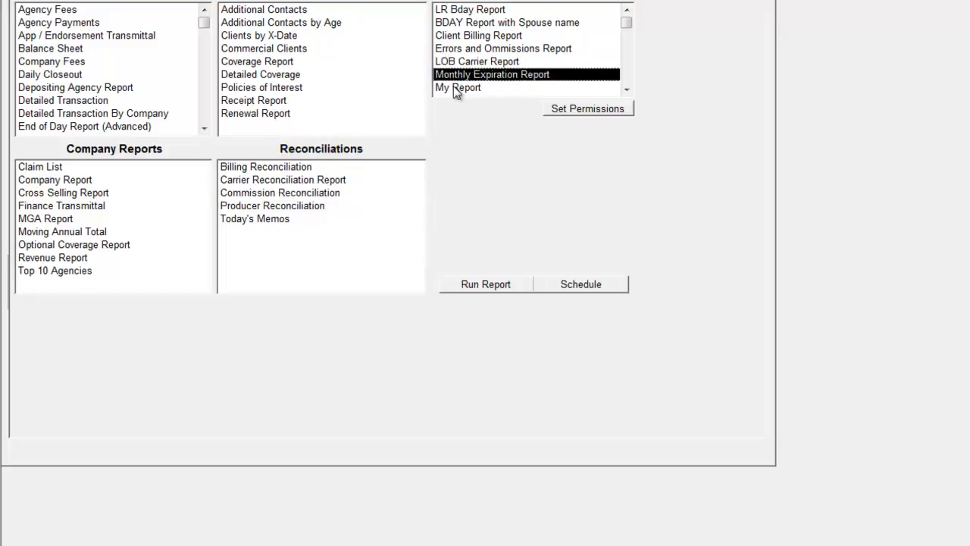
{"action": "left_click", "coordinate": [454, 87]}
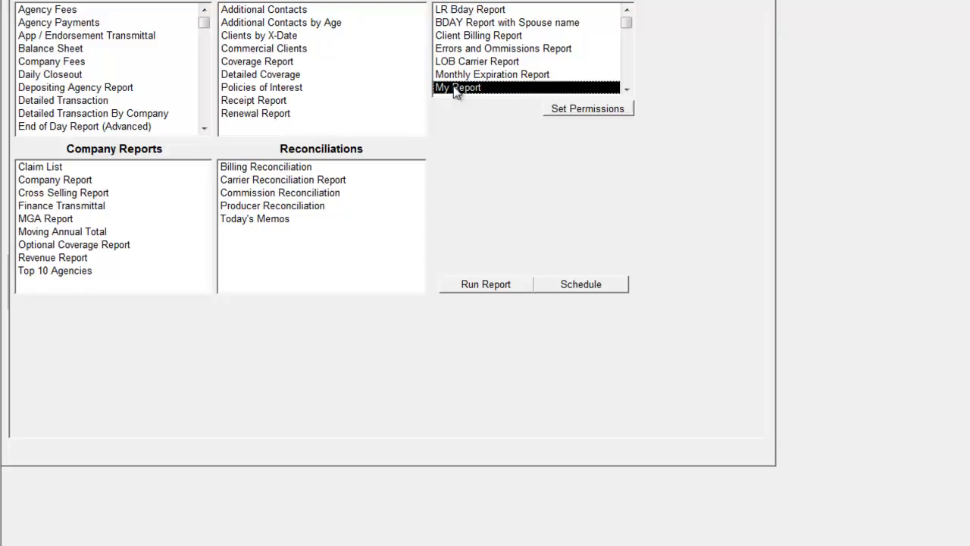
{"action": "left_click", "coordinate": [472, 23]}
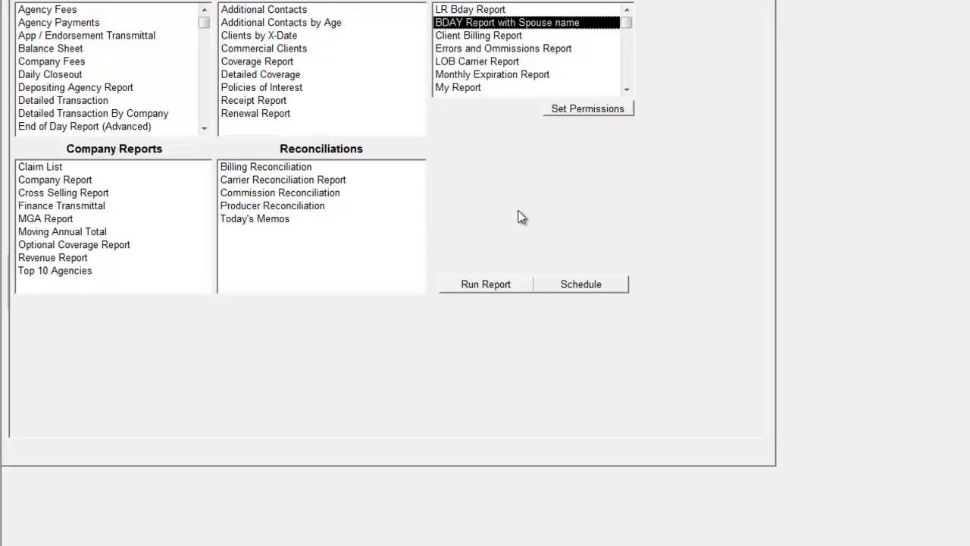
{"action": "left_click", "coordinate": [584, 284]}
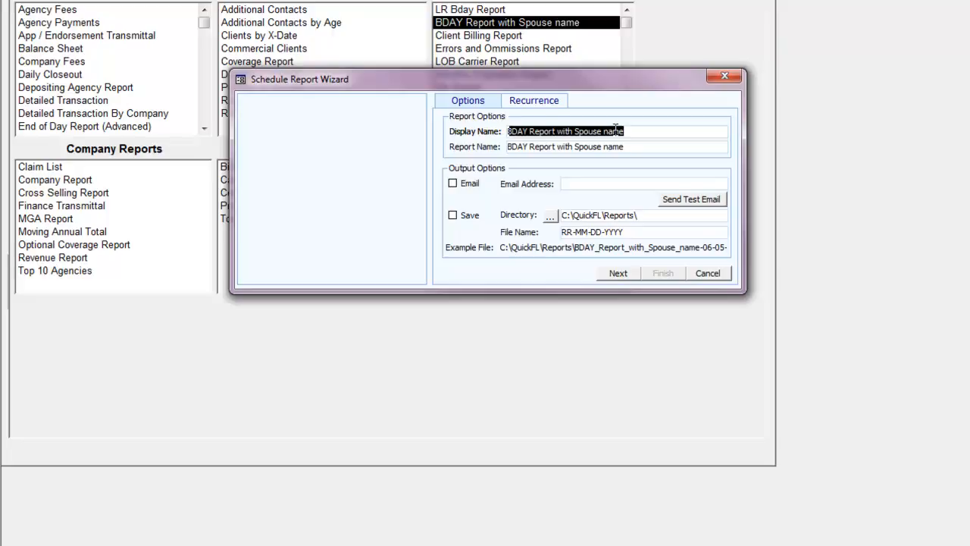
Step: Set the BDAY report delivery to e-mail only, with saving to a folder turned off
{"action": "left_click", "coordinate": [453, 184]}
{"action": "left_click", "coordinate": [581, 186]}
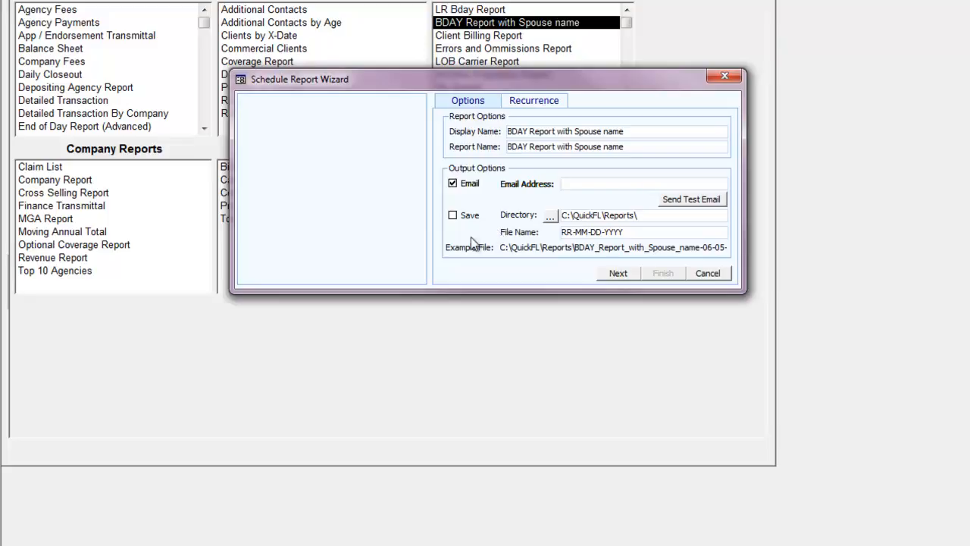
{"action": "left_click", "coordinate": [452, 185]}
{"action": "left_click", "coordinate": [458, 216]}
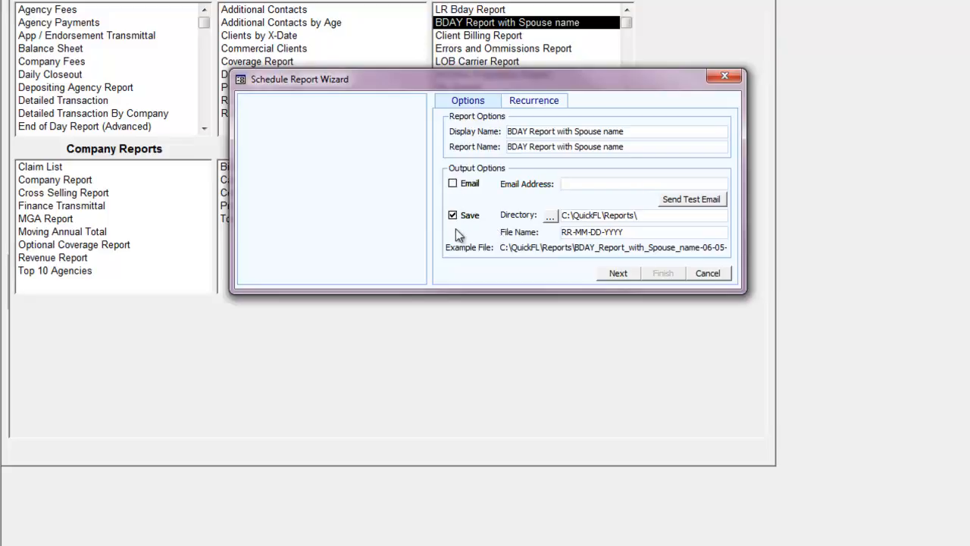
{"action": "left_click", "coordinate": [550, 216]}
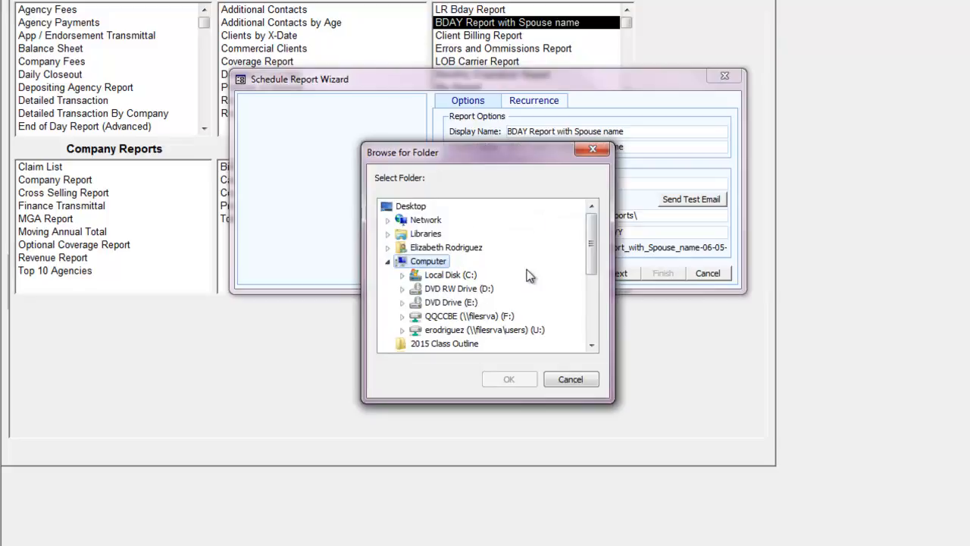
{"action": "left_click", "coordinate": [568, 381]}
{"action": "left_click", "coordinate": [458, 186]}
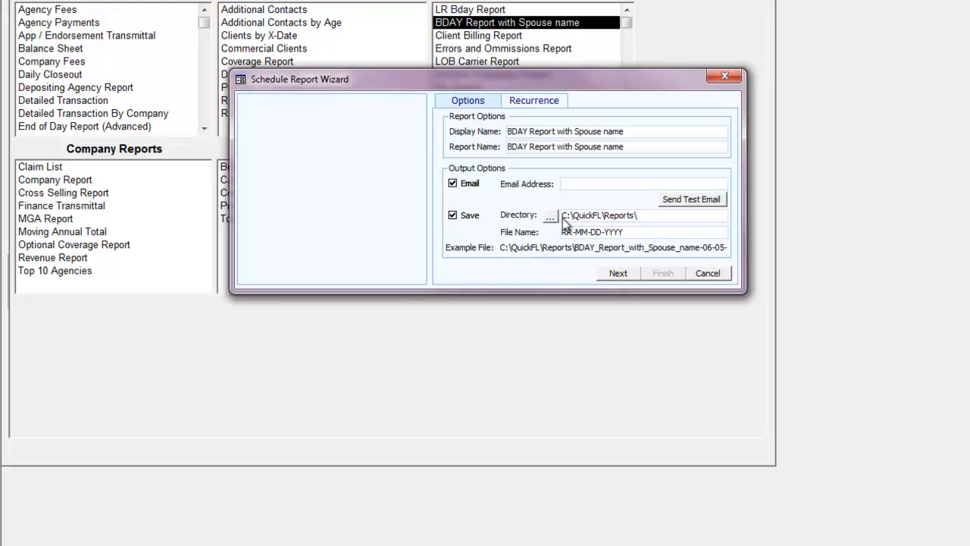
{"action": "left_click", "coordinate": [455, 215]}
Step: Enter the recipient's e-mail address and advance to the recurrence settings
{"action": "left_click", "coordinate": [571, 183]}
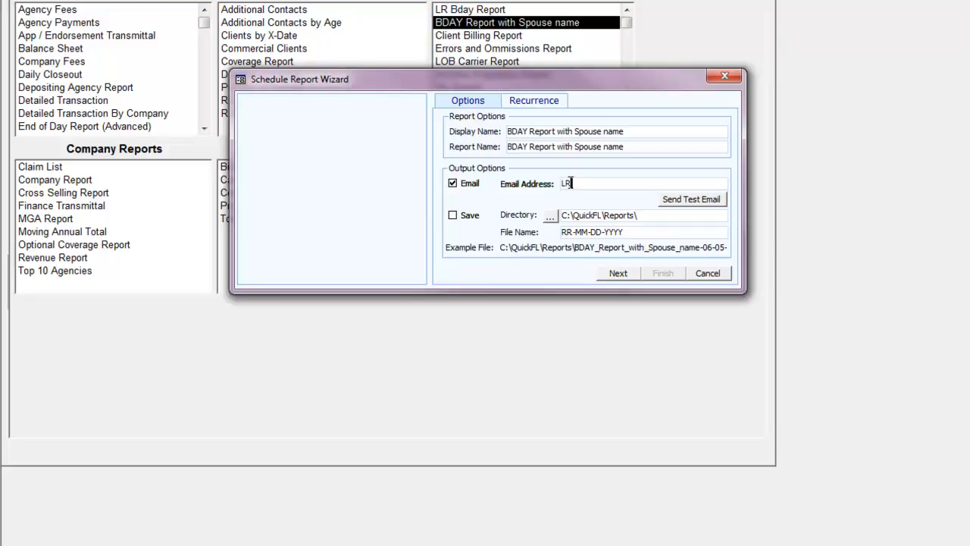
{"action": "key", "text": "BackSpace"}
{"action": "key", "text": "BackSpace"}
{"action": "key", "text": "BackSpace"}
{"action": "key", "text": "BackSpace"}
{"action": "key", "text": "BackSpace"}
{"action": "key", "text": "BackSpace"}
{"action": "key", "text": "BackSpace"}
{"action": "key", "text": "BackSpace"}
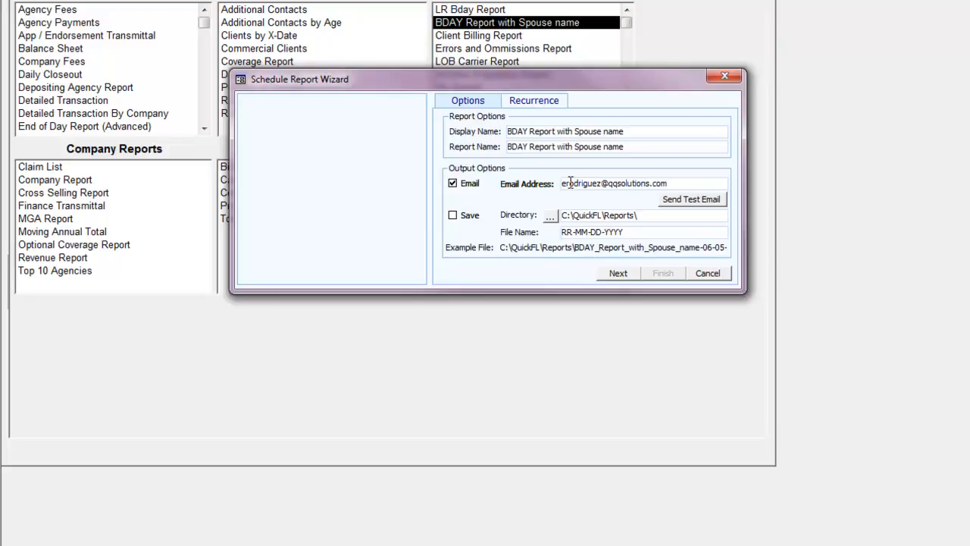
{"action": "left_click", "coordinate": [608, 277]}
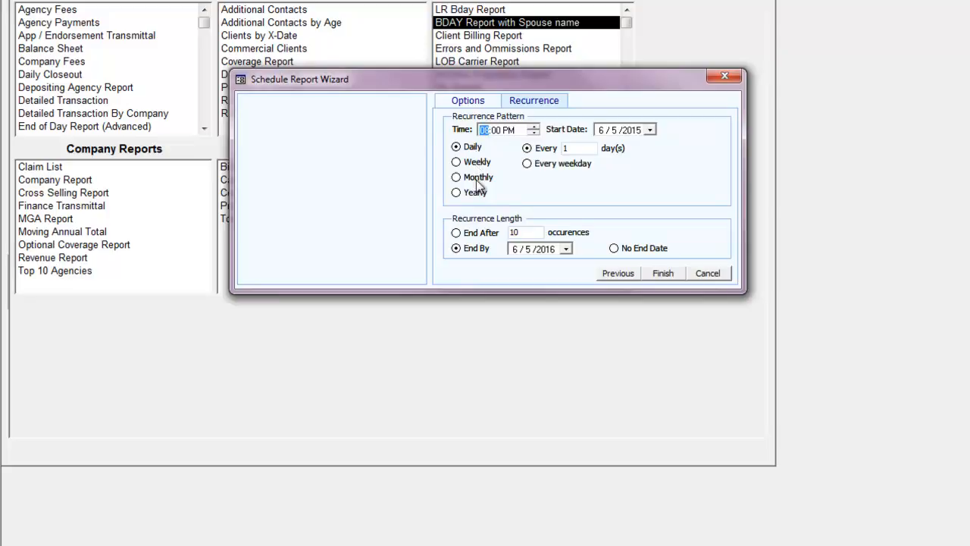
Step: Make the report recur monthly on specific day 10
{"action": "left_click", "coordinate": [457, 164]}
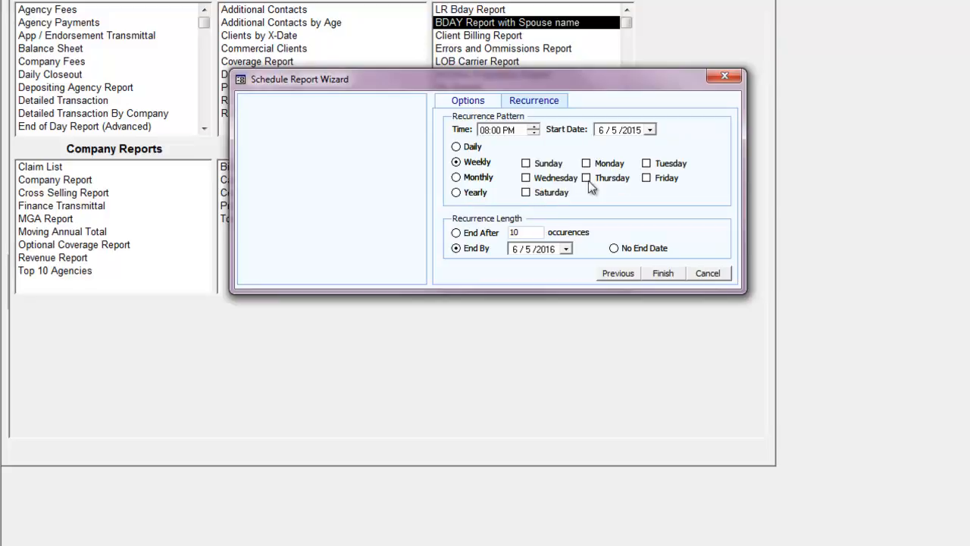
{"action": "left_click", "coordinate": [456, 177]}
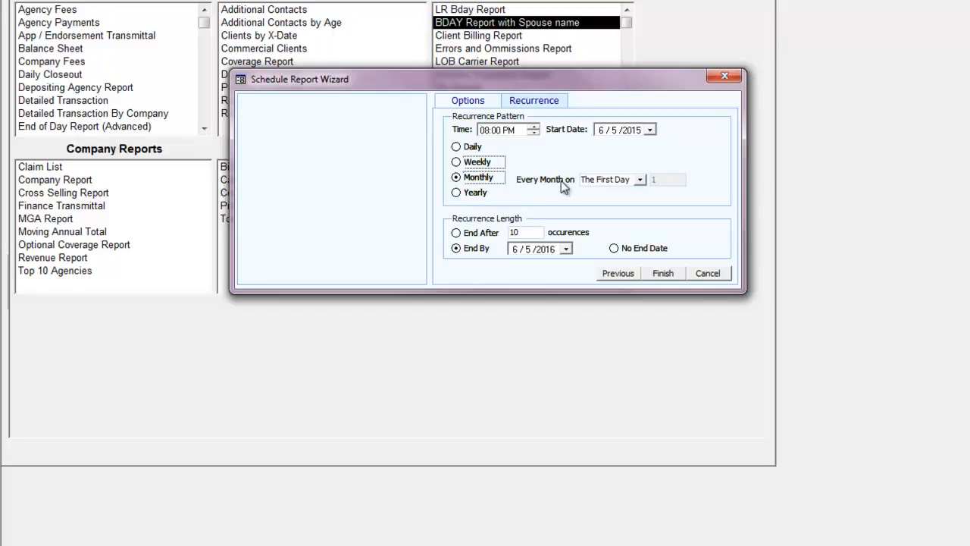
{"action": "left_click", "coordinate": [639, 180]}
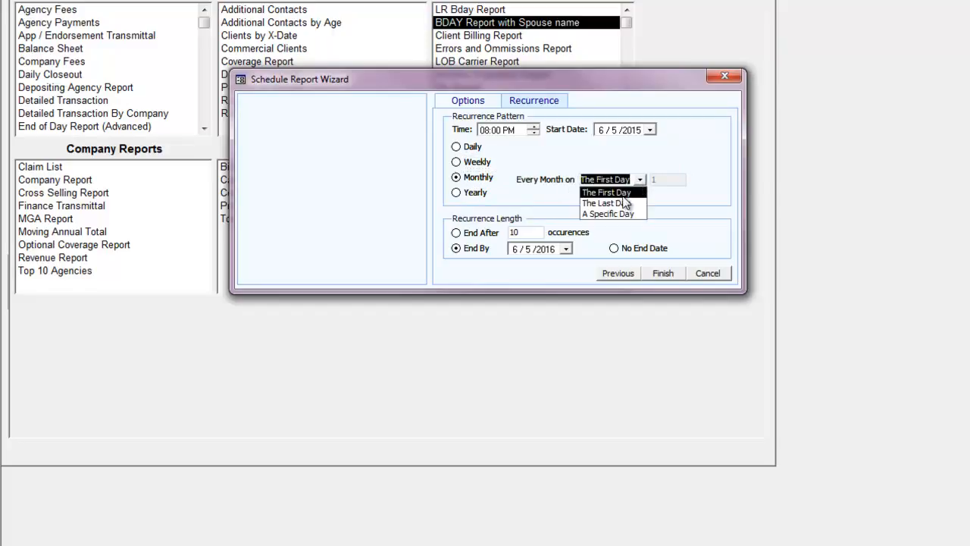
{"action": "left_click", "coordinate": [612, 213]}
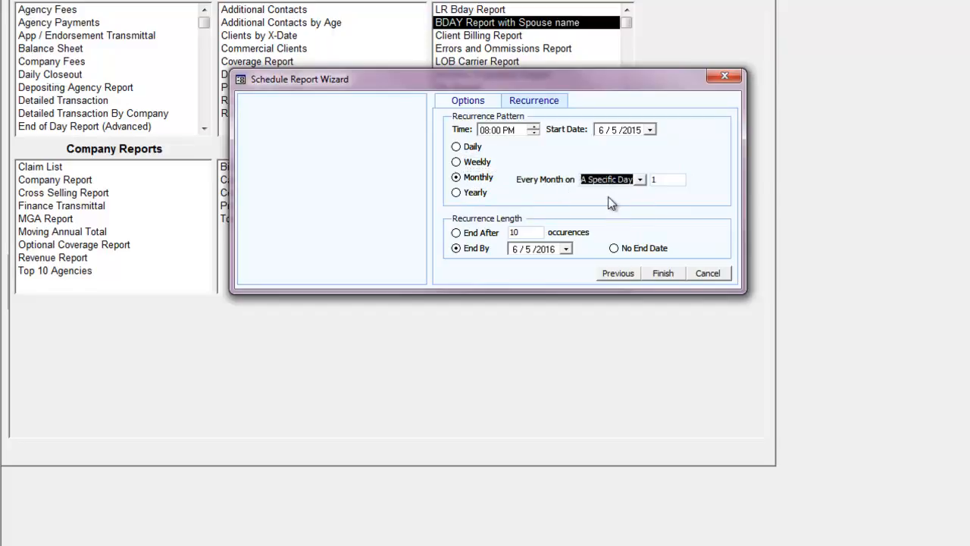
{"action": "left_click", "coordinate": [669, 179]}
{"action": "double_click", "coordinate": [667, 179]}
{"action": "type", "text": "10"}
Step: Keep the monthly recurrence, set no end date, and finish the schedule
{"action": "left_click", "coordinate": [457, 192]}
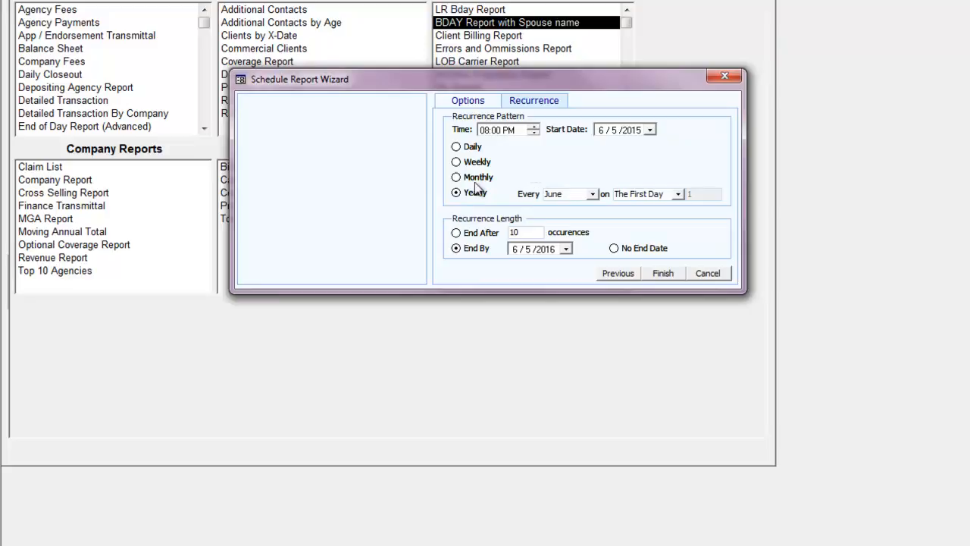
{"action": "left_click", "coordinate": [456, 178]}
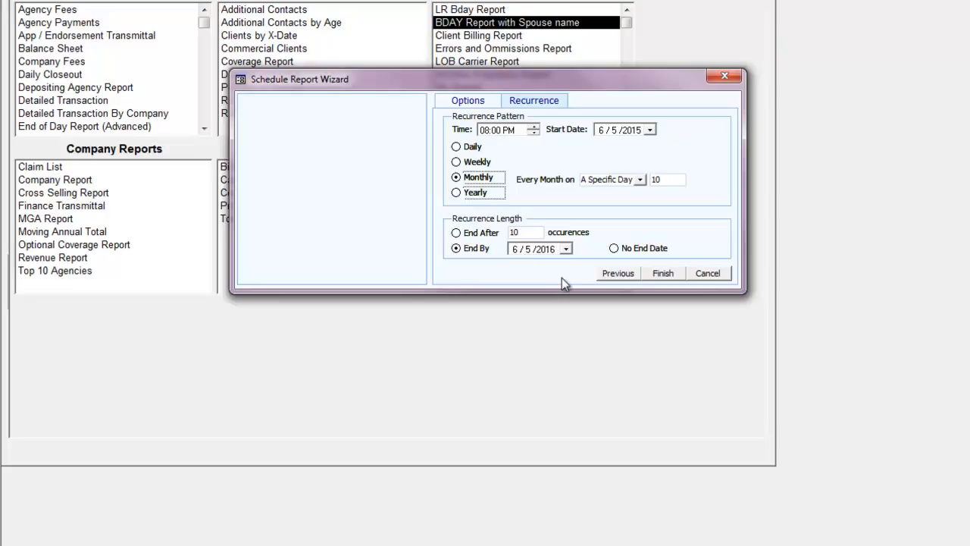
{"action": "left_click", "coordinate": [615, 249]}
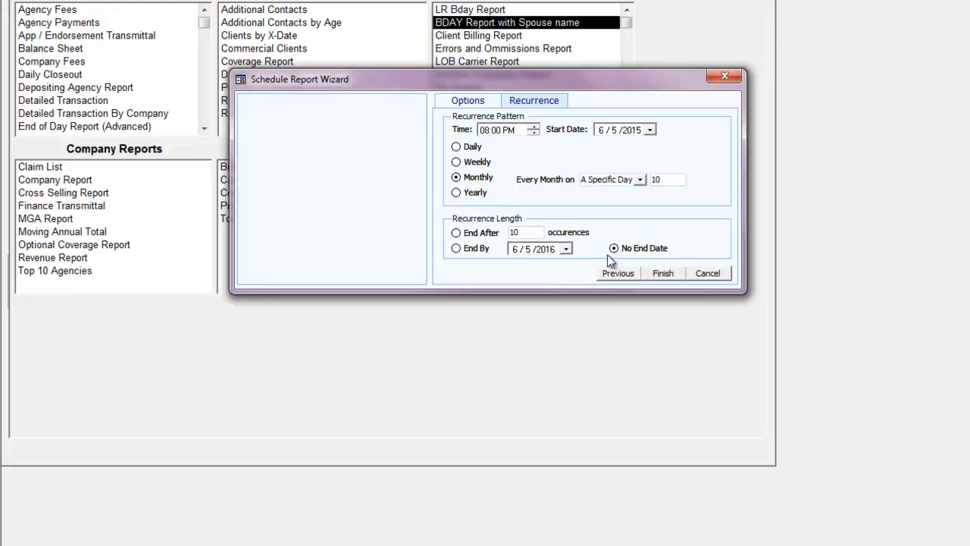
{"action": "left_click", "coordinate": [661, 273]}
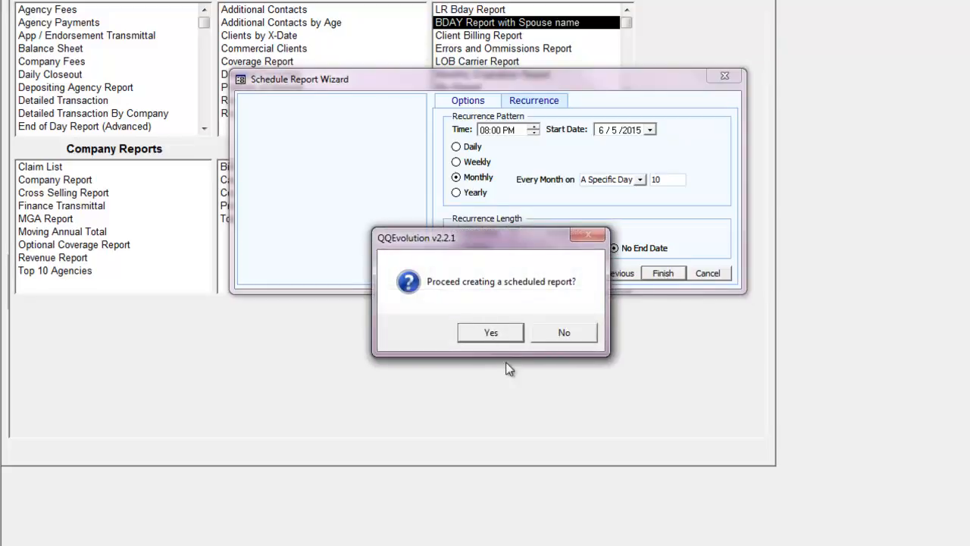
Step: Confirm creating the BDAY report schedule and acknowledge the saved-and-scheduled message
{"action": "left_click", "coordinate": [489, 332]}
{"action": "left_click", "coordinate": [577, 324]}
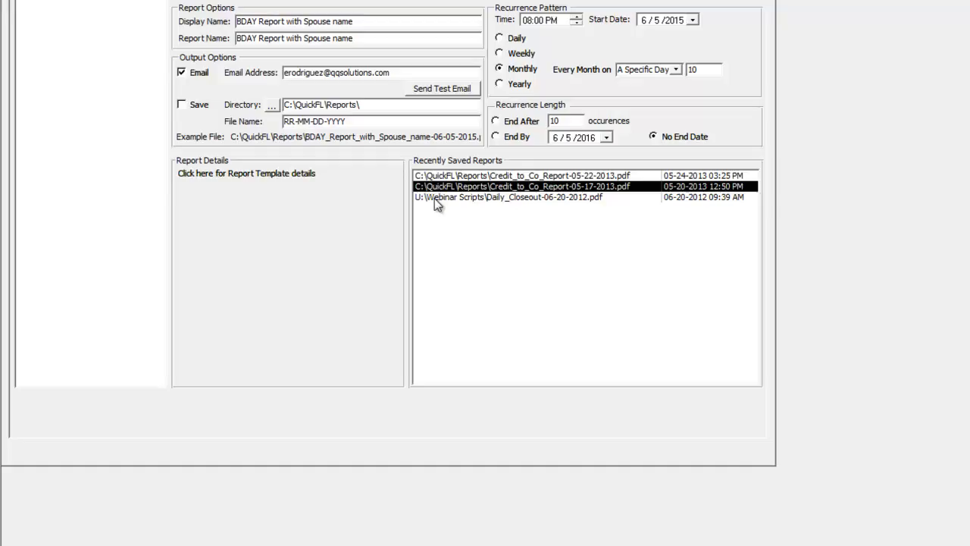
Step: Reschedule the saved birthday report weekly on Fridays ending 6/5/2016, save it, and close the window
{"action": "left_click", "coordinate": [444, 177]}
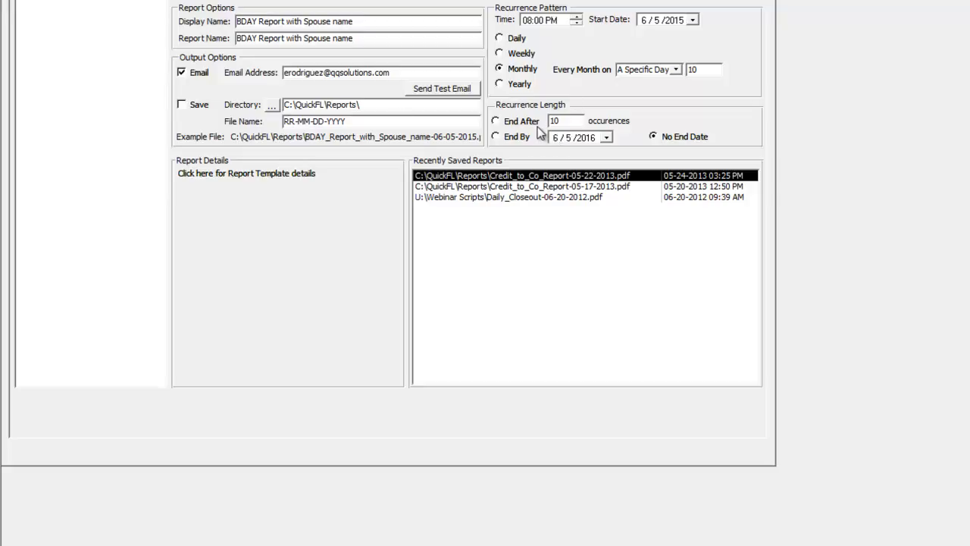
{"action": "left_click", "coordinate": [501, 55]}
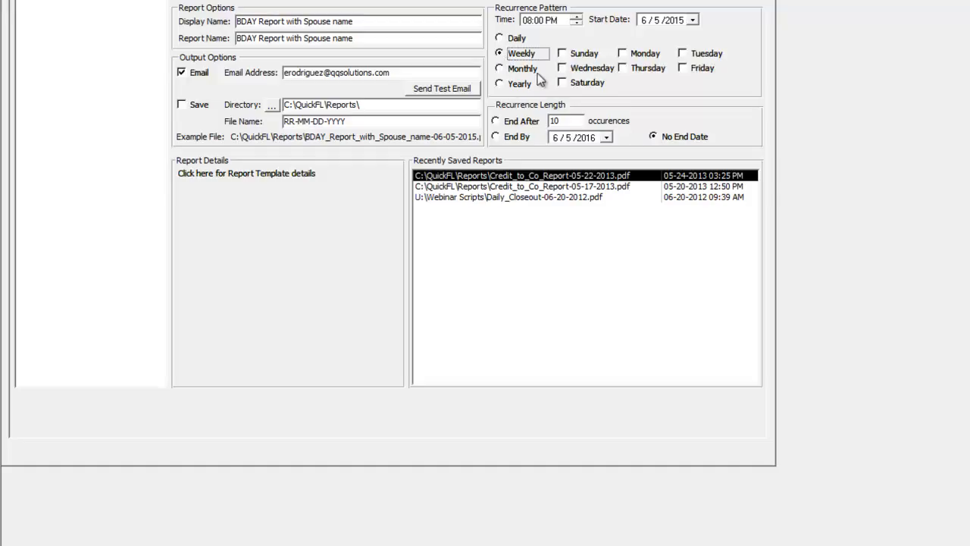
{"action": "left_click", "coordinate": [683, 68]}
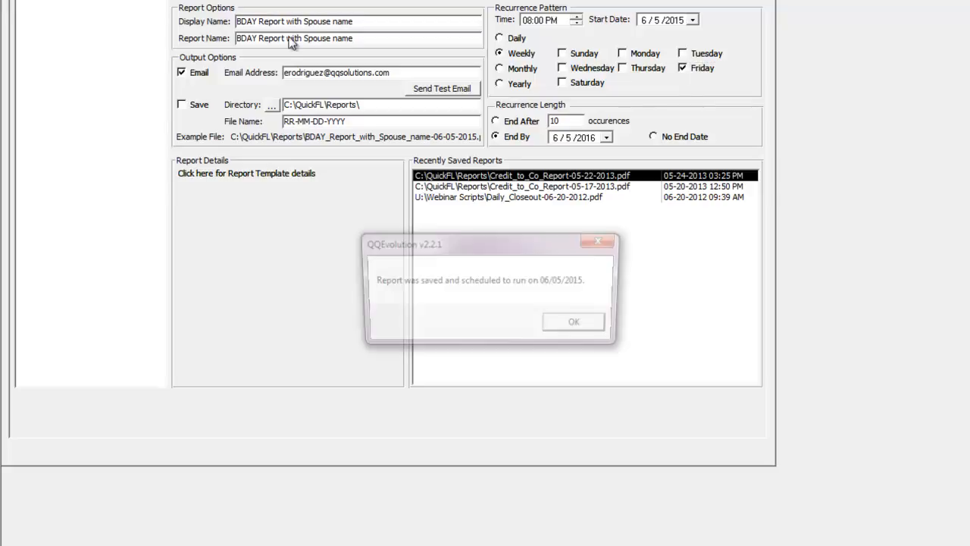
{"action": "left_click", "coordinate": [572, 326]}
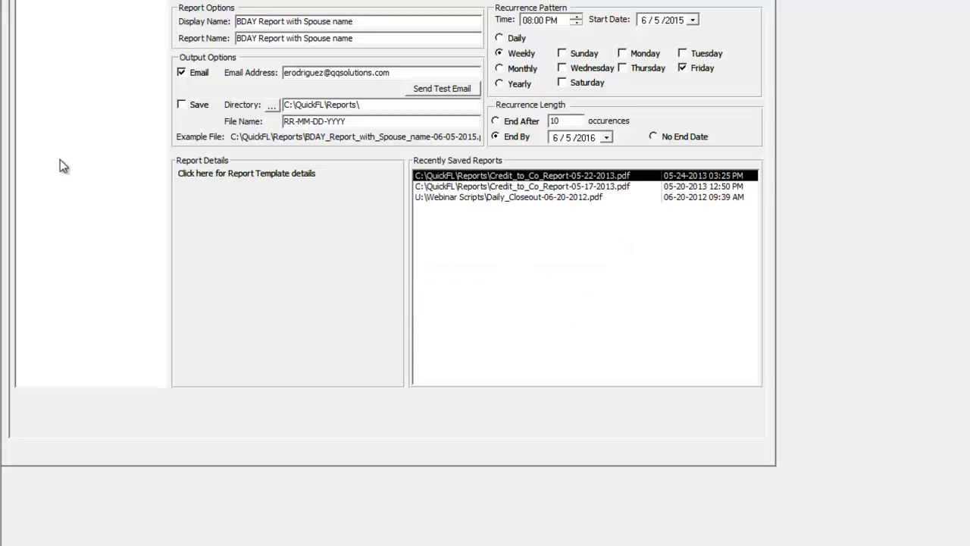
{"action": "left_click", "coordinate": [19, 2]}
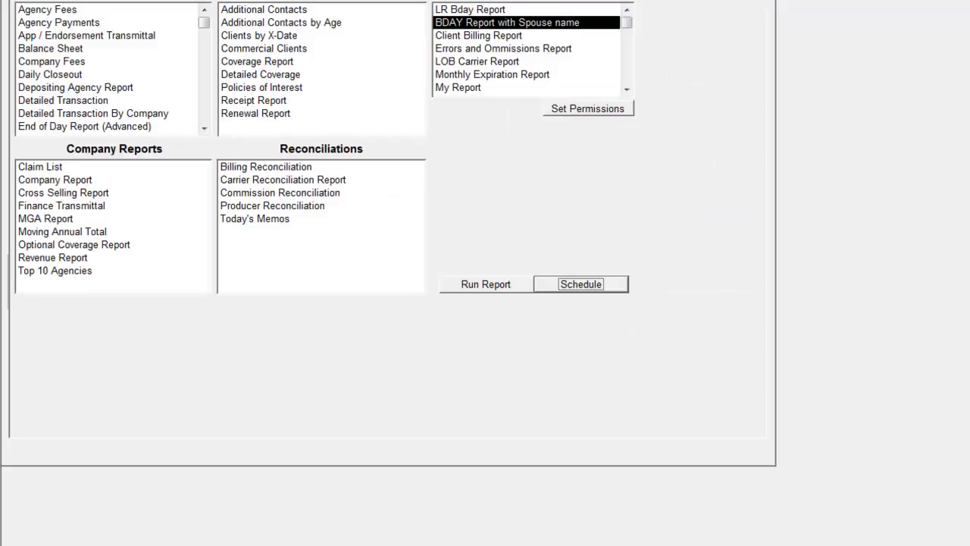